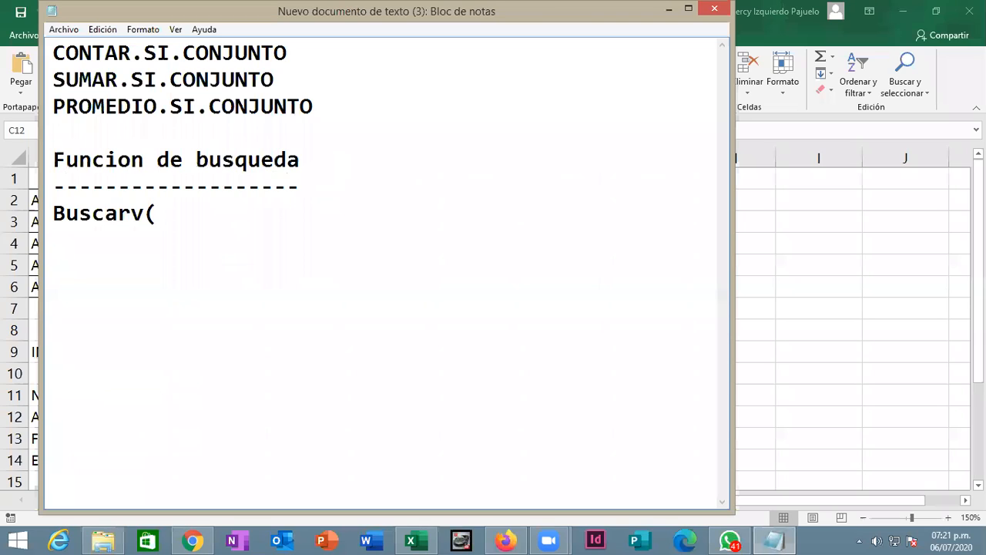
- Complete the vertical lookup syntax line in the notes as "=Buscarv(Valor_buscado,Rango,ind_columna,orden)"
type("@")
key("BackSpace")
type("=")
key("Right")
key("Right")
key("Right")
key("Right")
key("Right")
key("Right")
key("Right")
key("Right")
type("Valor")
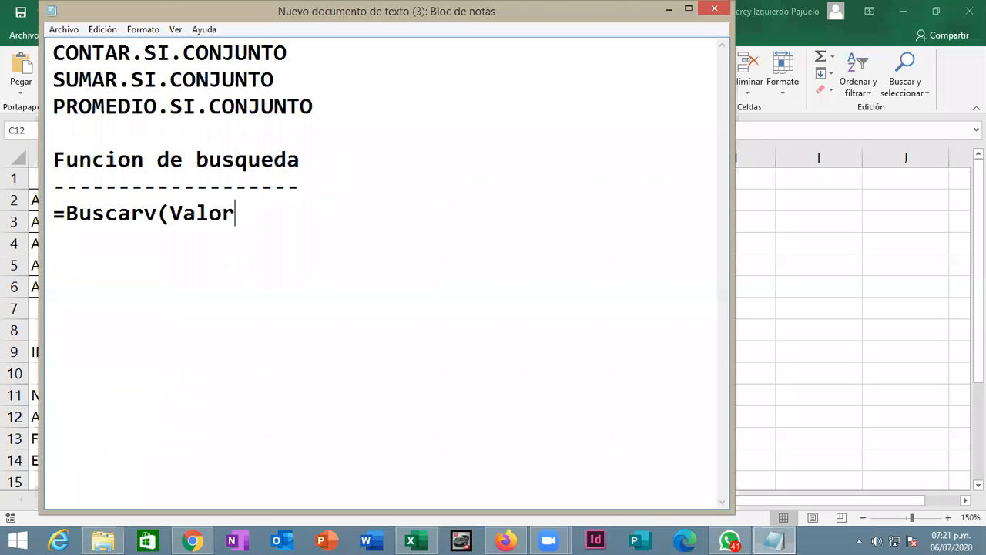
type("_buscado,Rango,")
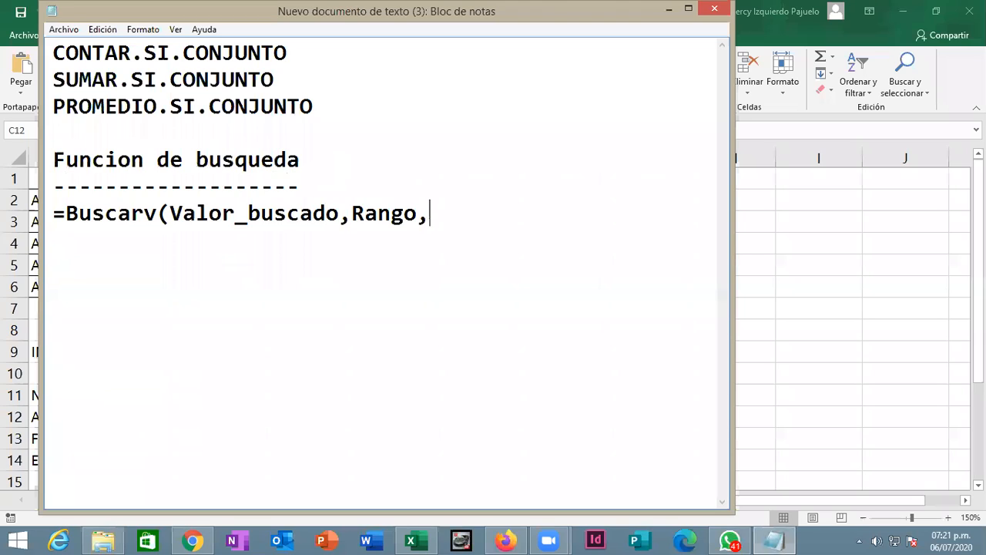
type("ind_columna,orden)")
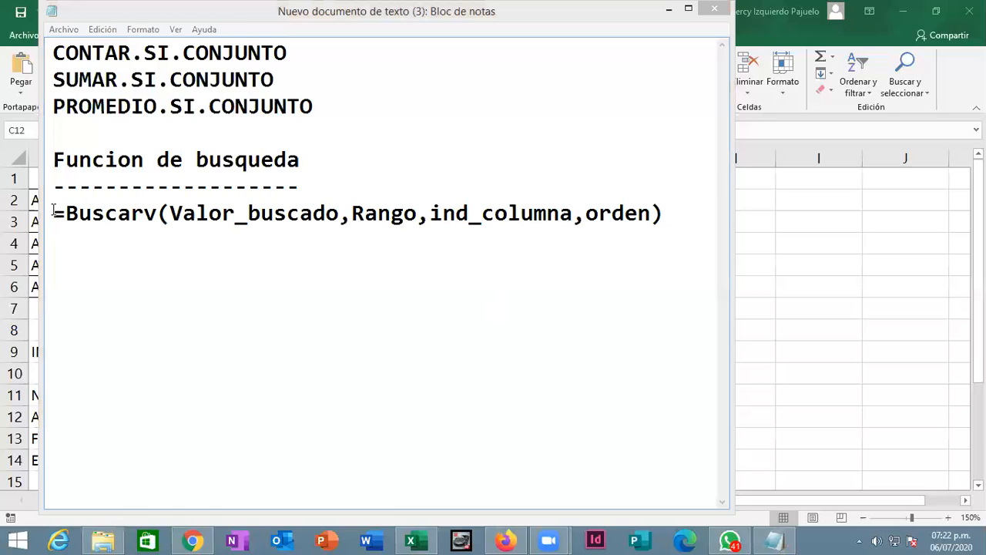
left_click_drag(54, 213, 678, 213)
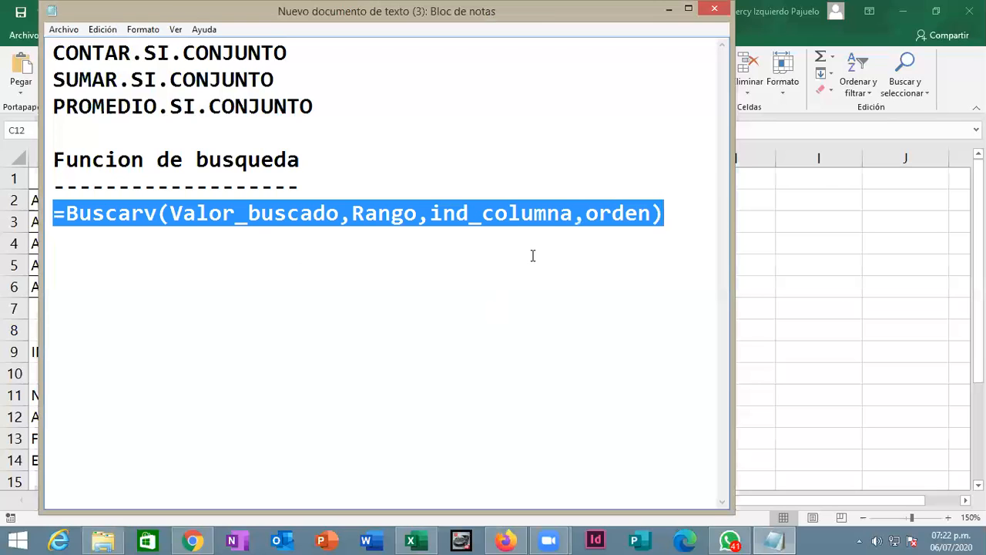
key("ctrl+v")
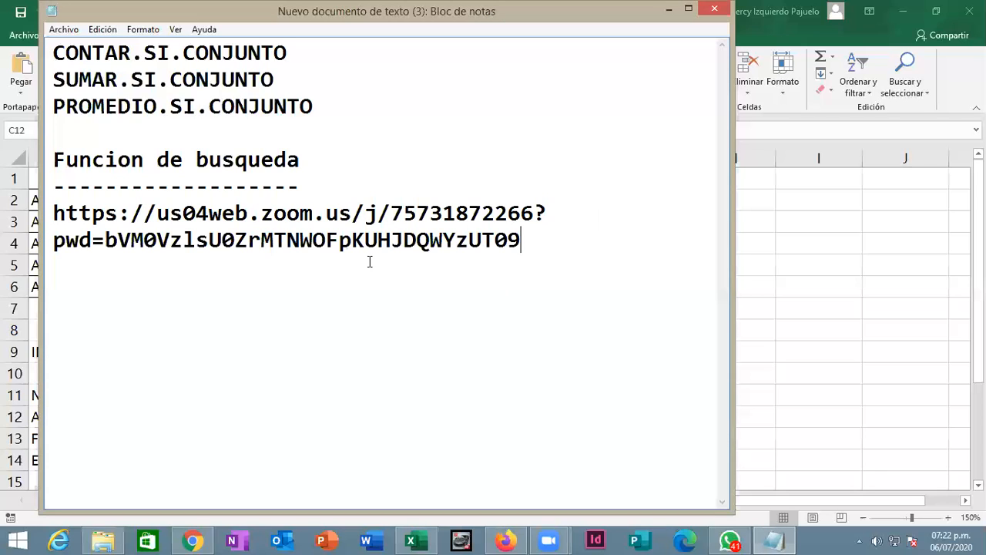
key("ctrl+z")
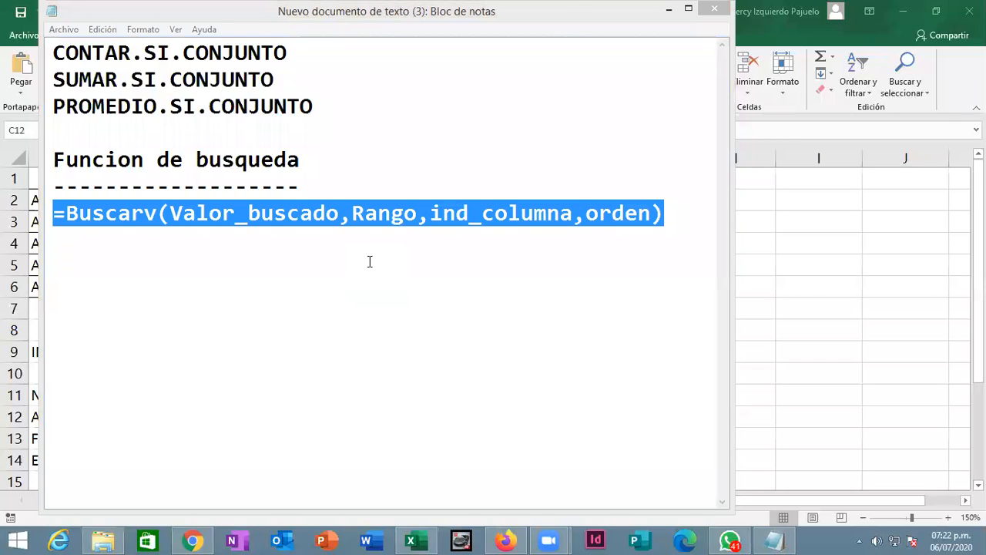
left_click(272, 276)
left_click(171, 236)
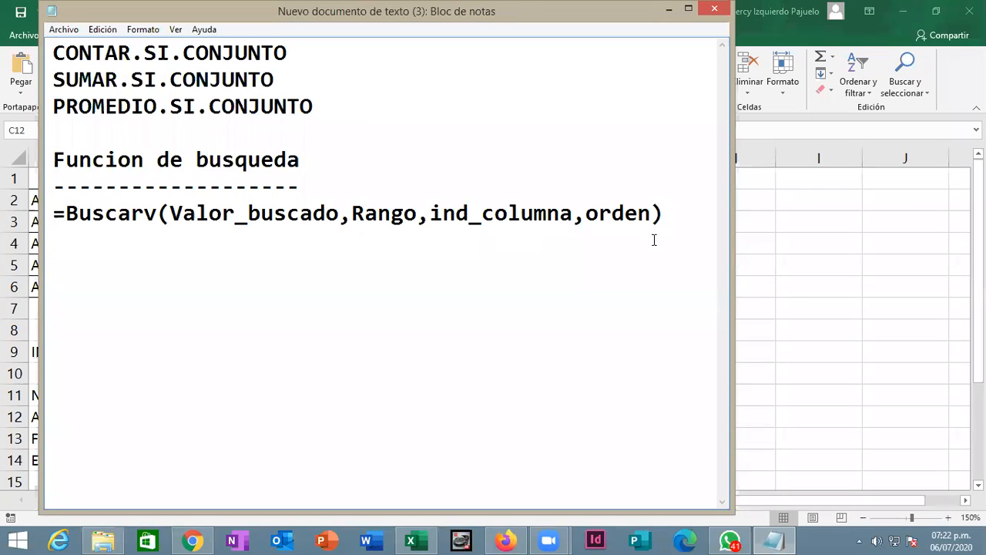
- Duplicate the Buscarv syntax line onto a new line directly below it
double_click(682, 242)
key("ctrl+c")
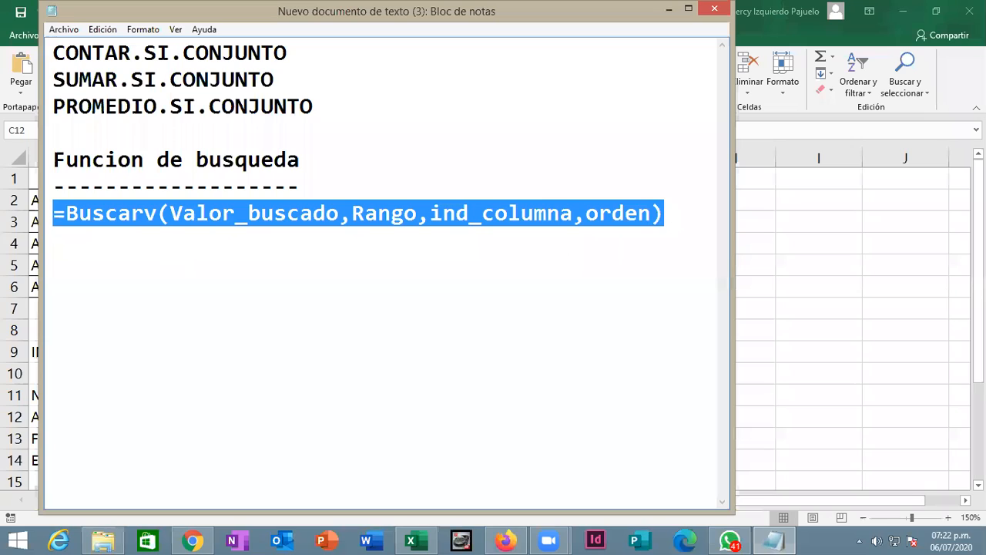
key("End")
key("Return")
key("ctrl+v")
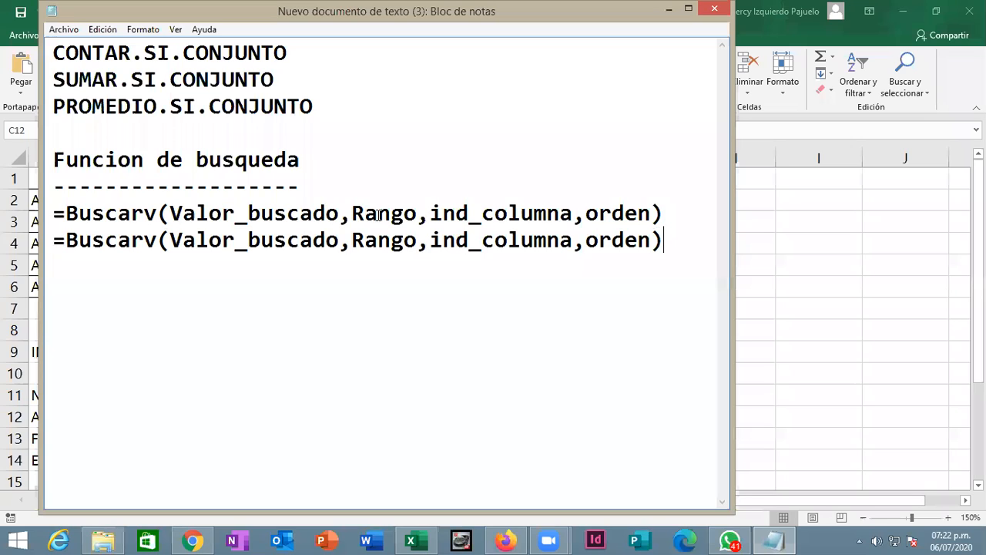
- Change the duplicated syntax line to the horizontal lookup "=Buscarh(Valor_buscado,Rango,ind_fila,orden)"
left_click(145, 240)
key("Delete")
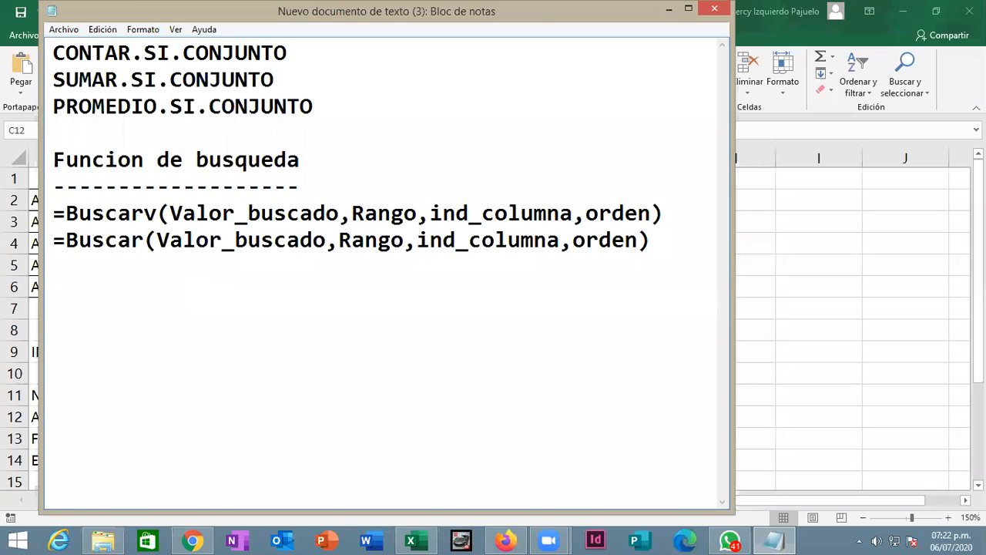
type("h")
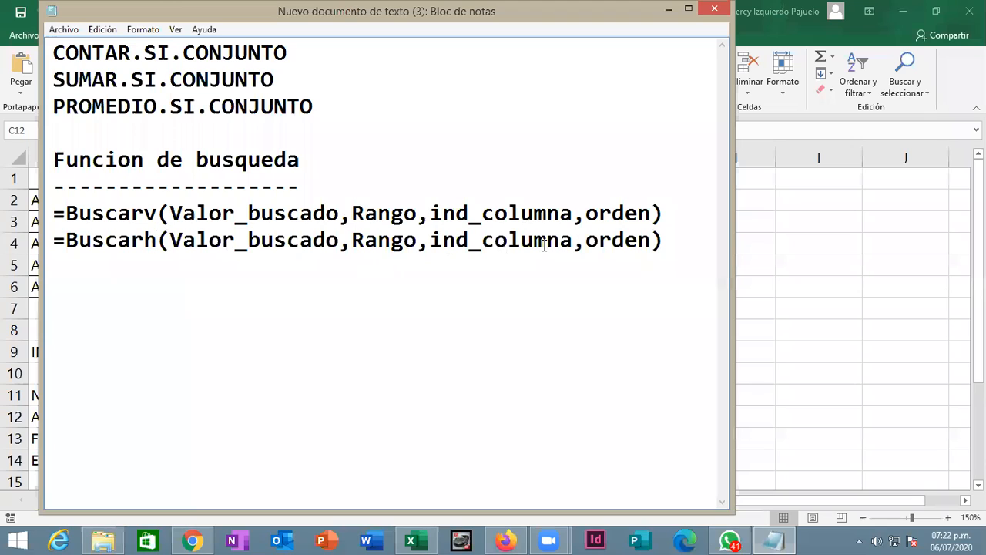
key("shift+End")
left_click(499, 245)
left_click_drag(490, 245, 574, 245)
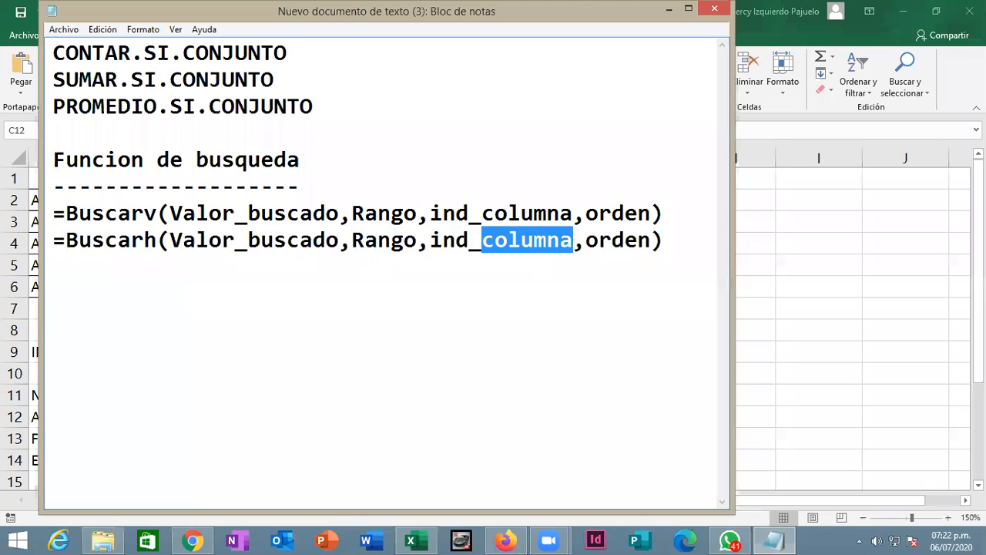
type("fila")
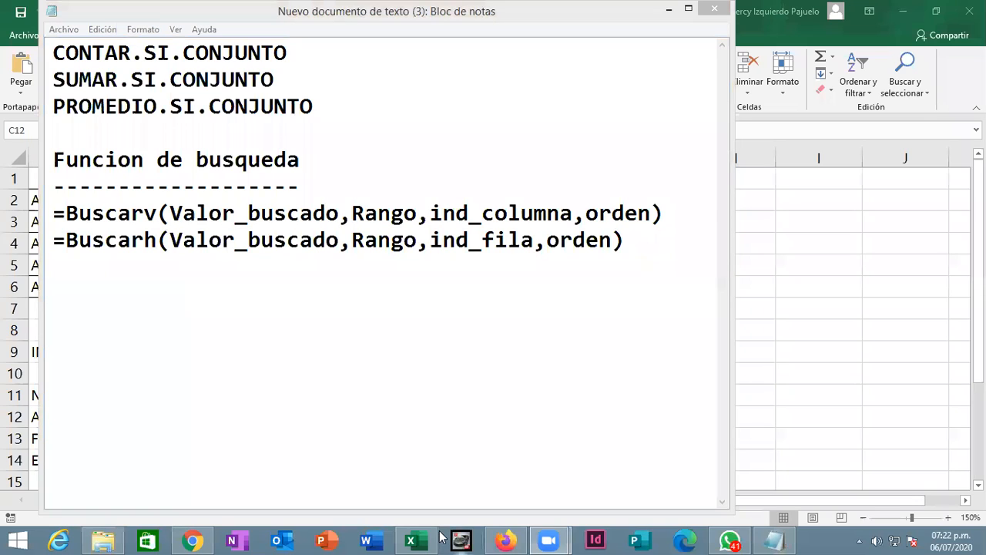
- Switch to Chrome, look through the Excel II class stream in Google Classroom, and reload the page
left_click(193, 539)
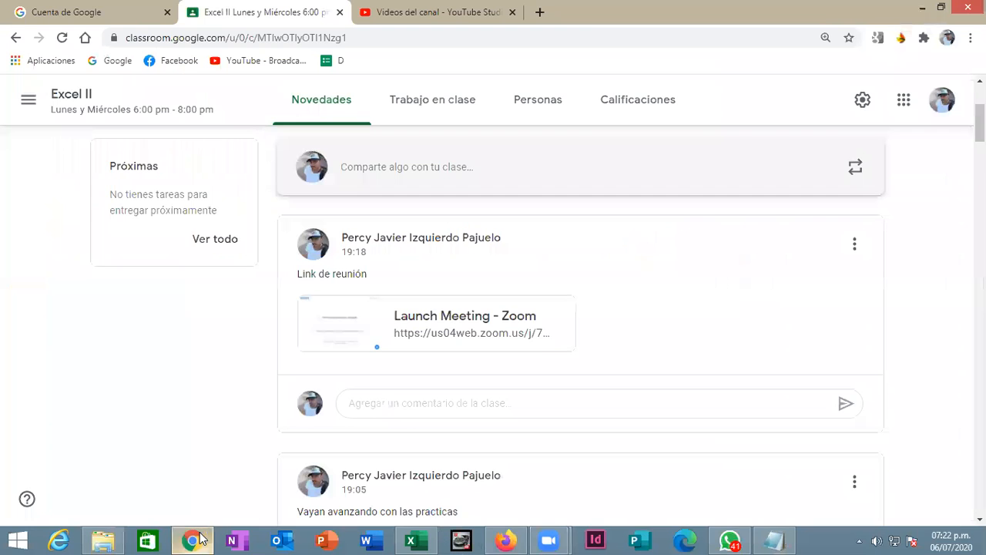
scroll(409, 401, "down", 1)
scroll(417, 412, "down", 10)
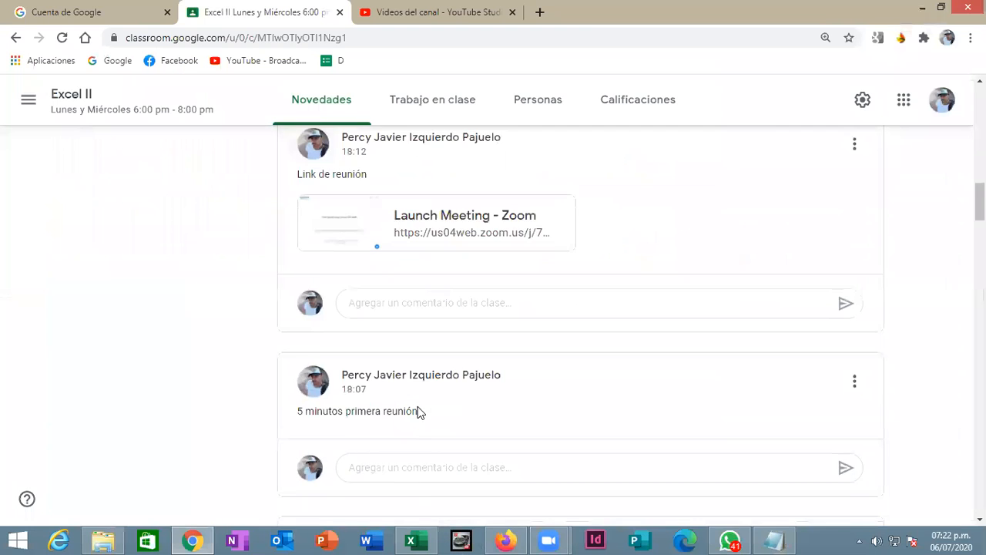
scroll(421, 406, "down", 5)
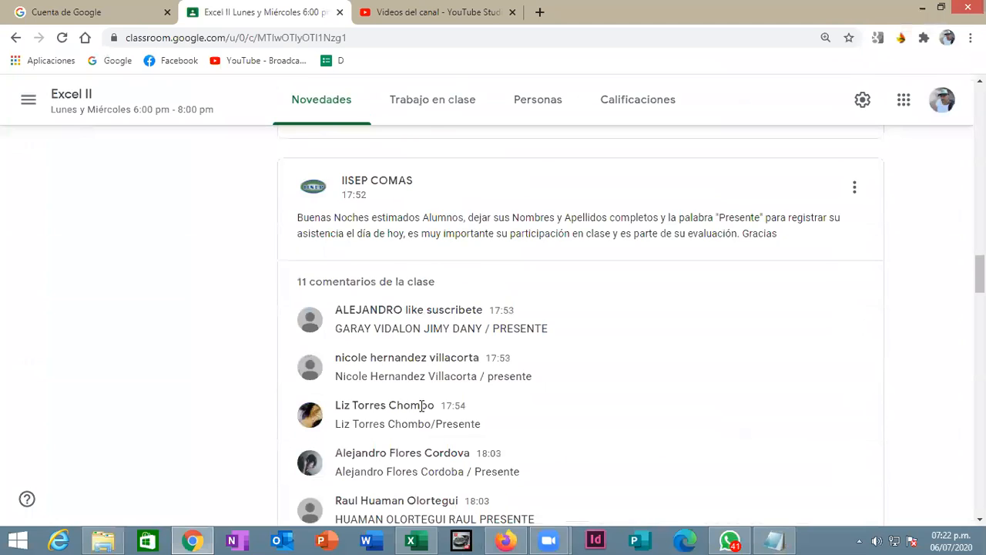
left_click(62, 39)
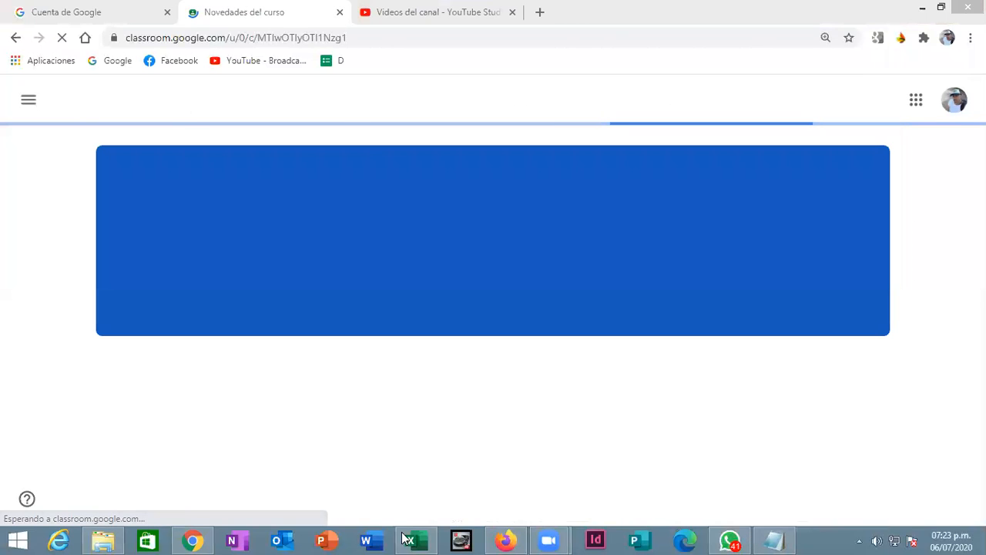
- Switch back to the CONJUNTO workbook in Excel, look over the statistics list on Hoja1, and return to the DATA sheet
key("alt+Tab")
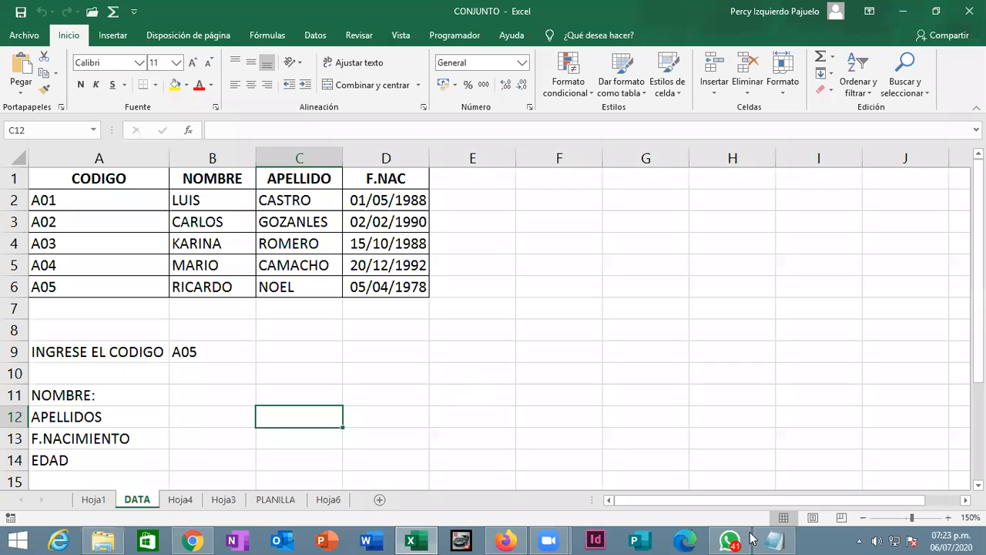
key("alt+Tab")
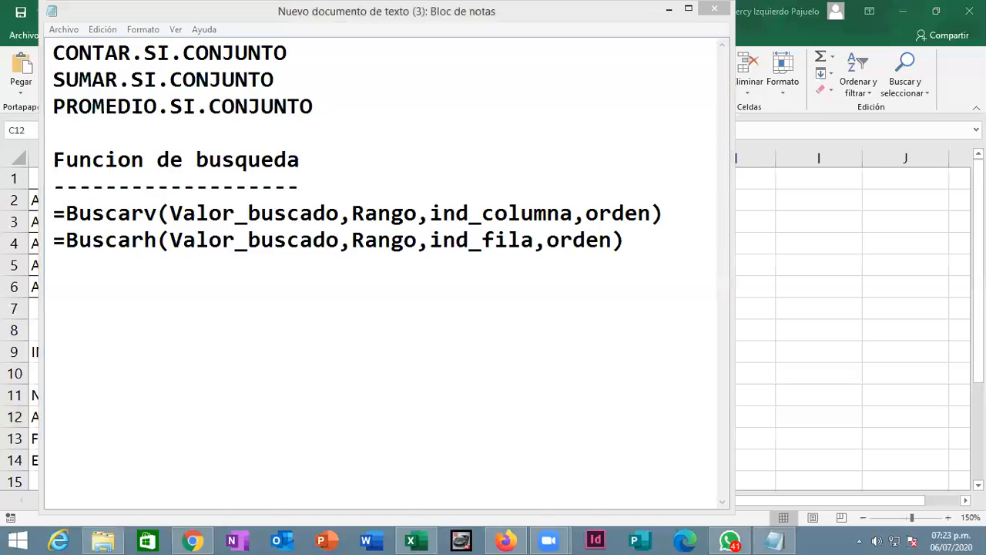
left_click(790, 44)
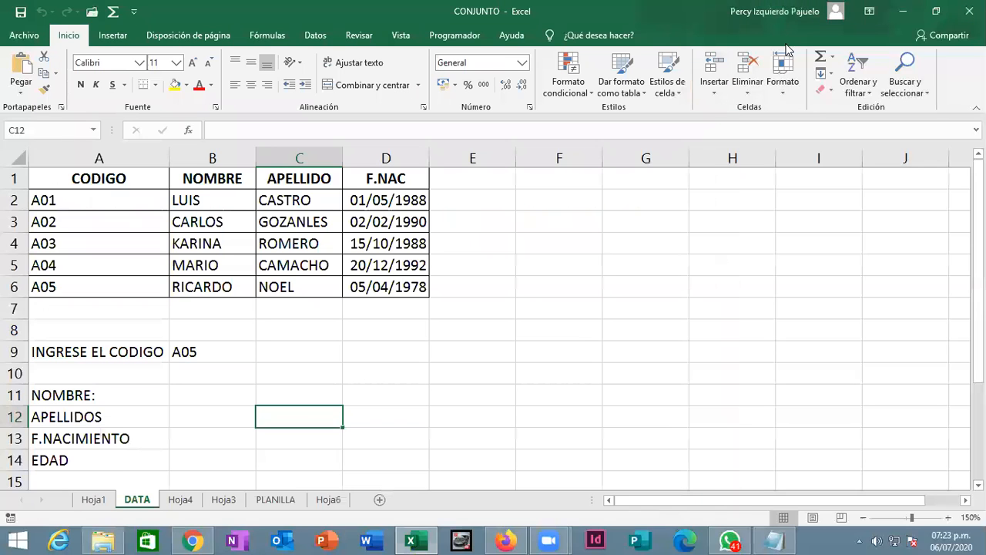
left_click(96, 500)
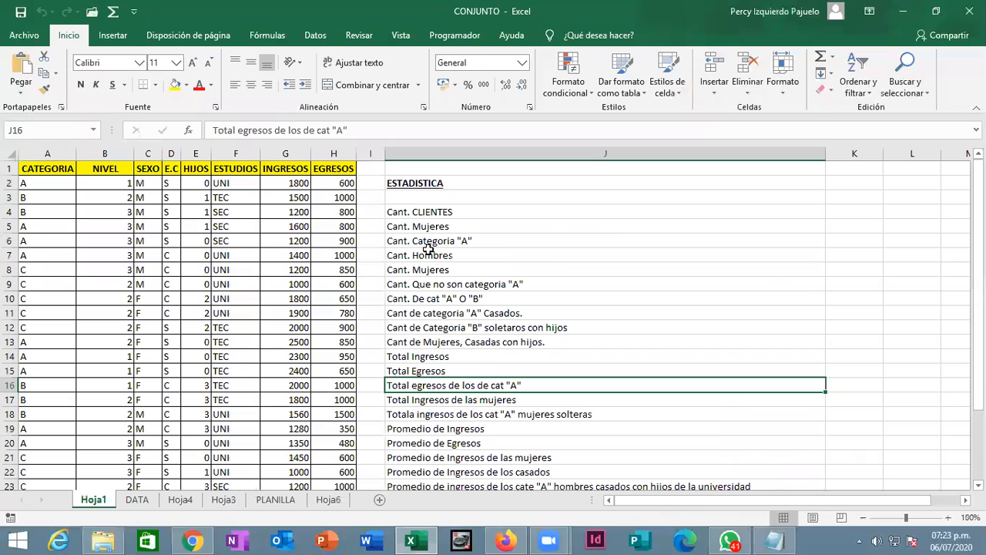
scroll(231, 386, "down", 3)
scroll(46, 474, "up", 1)
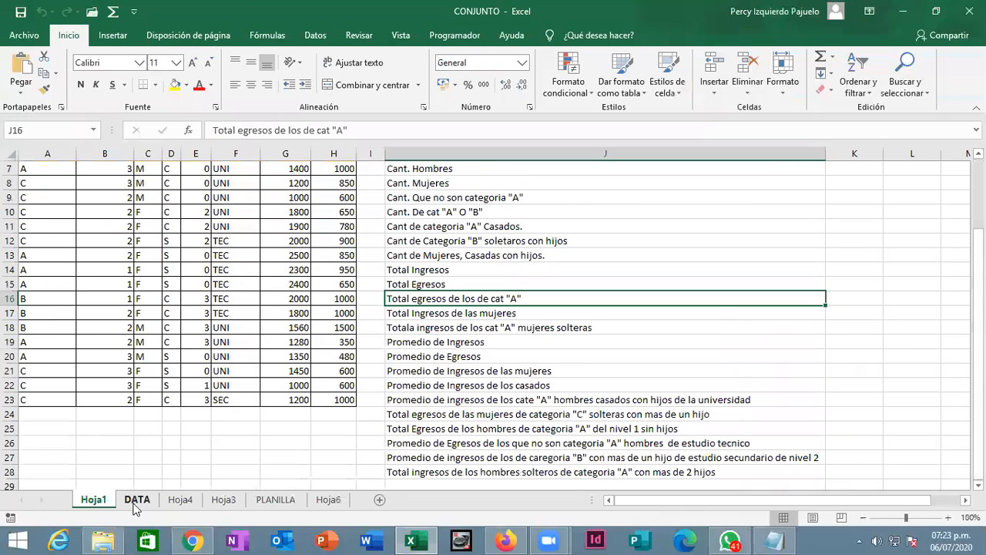
left_click(137, 499)
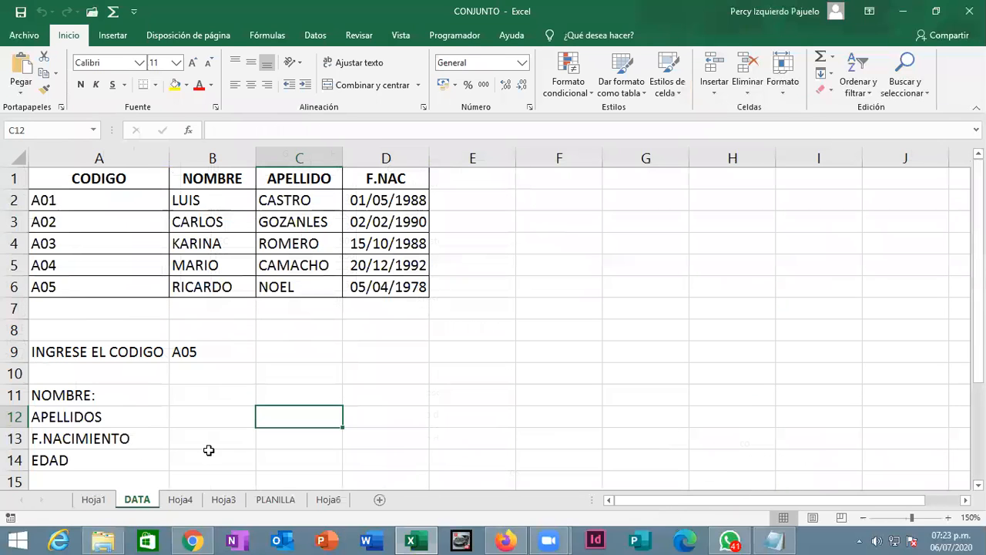
- Delete the defined name SUELDOS from the workbook
left_click(206, 393)
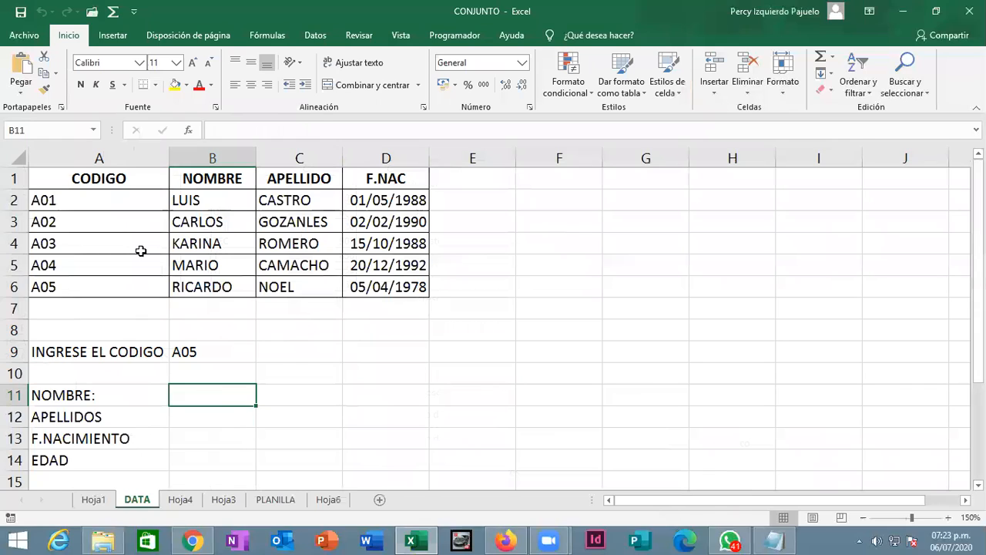
left_click(134, 199)
left_click(327, 268, "shift")
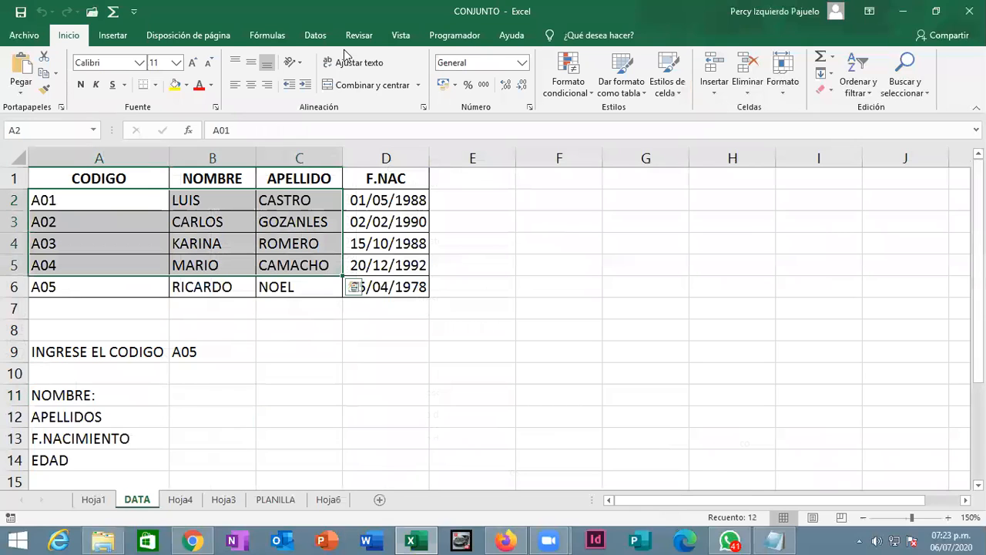
left_click(315, 35)
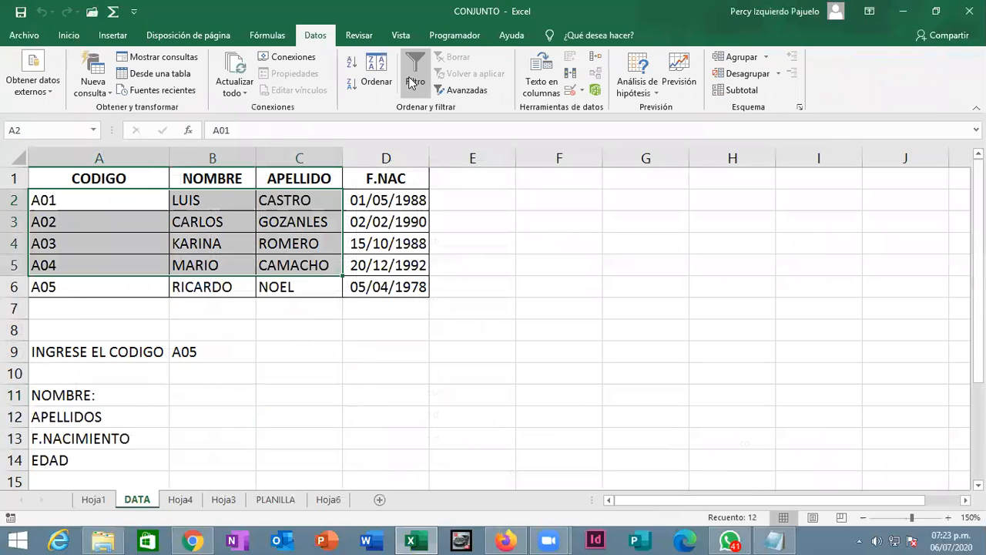
left_click(268, 35)
left_click(406, 81)
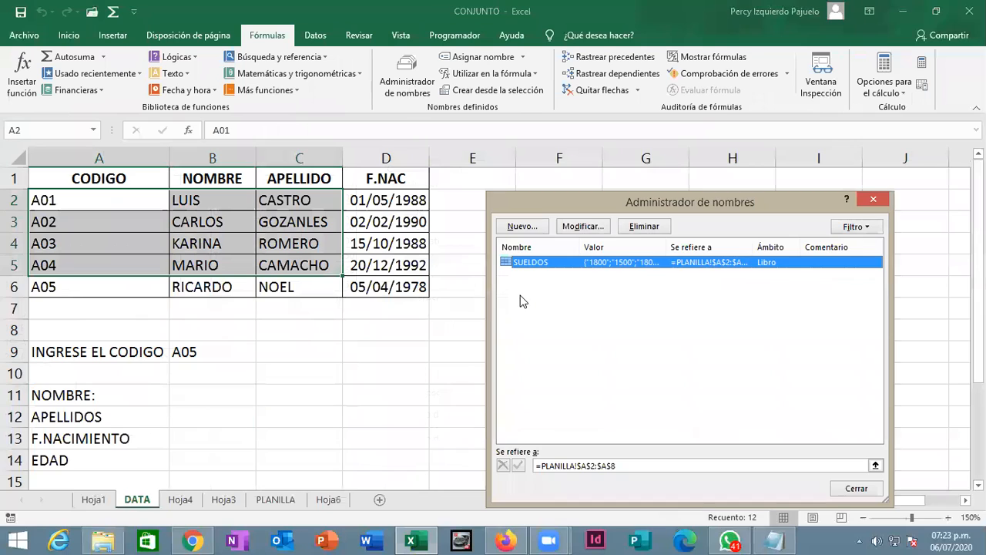
left_click(642, 227)
left_click(465, 310)
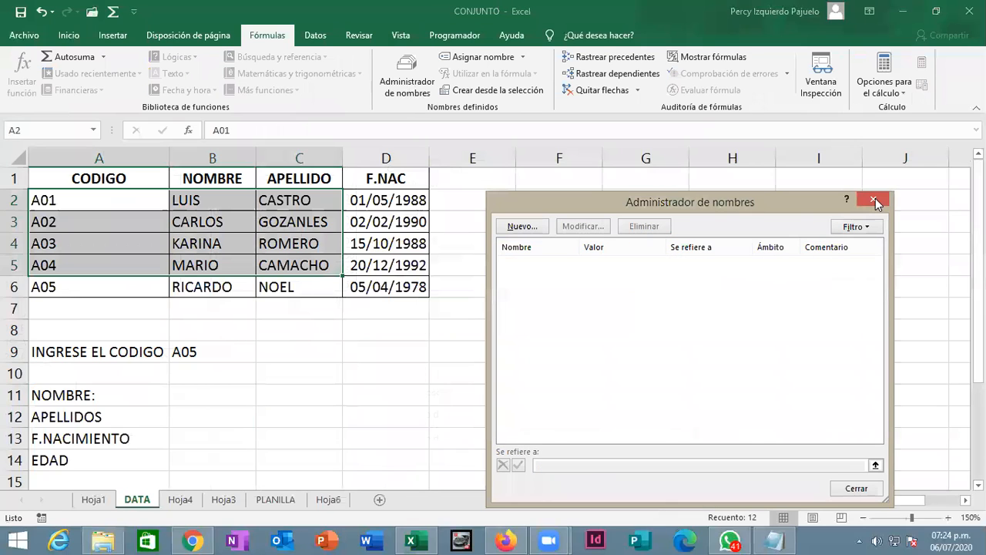
key("Escape")
left_click(390, 377)
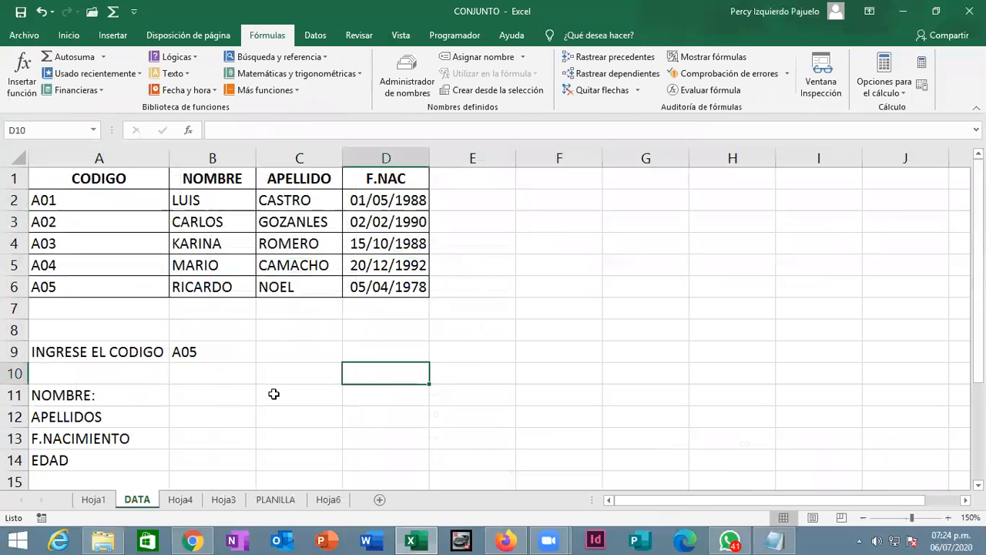
- Apply all borders to the empty result cells B11:B14 on the DATA sheet
left_click(234, 368)
left_click_drag(196, 399, 203, 460)
scroll(137, 105, "up", 3)
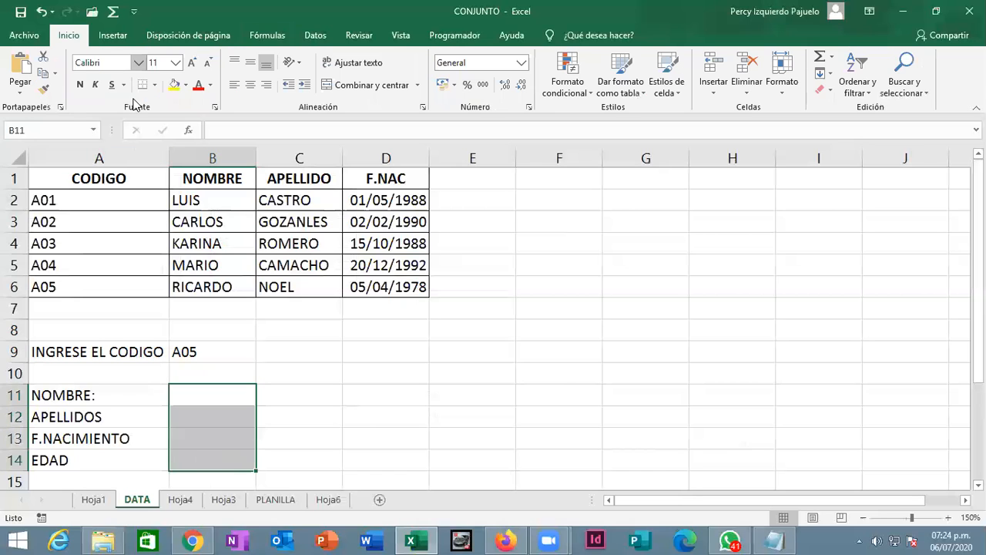
left_click(155, 85)
left_click(195, 211)
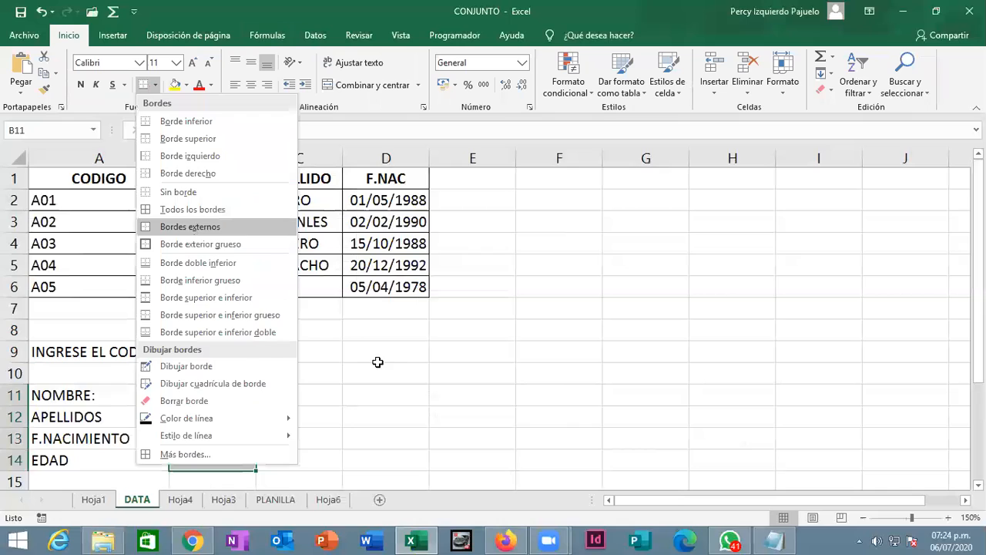
left_click_drag(377, 360, 378, 369)
- Set the code to look up in cell B9 to A04
left_click(230, 353)
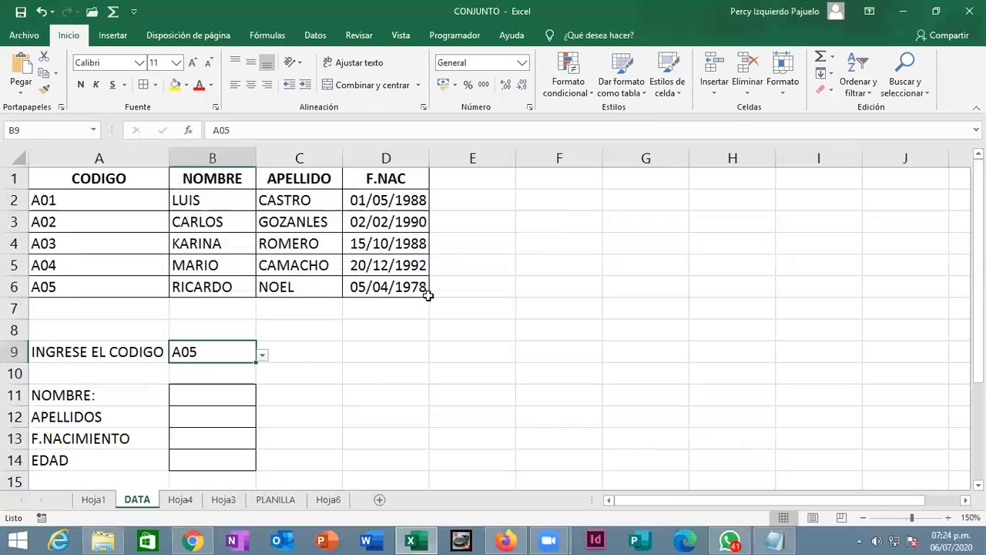
left_click(311, 369)
left_click(222, 355)
type("a04")
key("BackSpace")
key("BackSpace")
key("BackSpace")
type("A04")
key("Return")
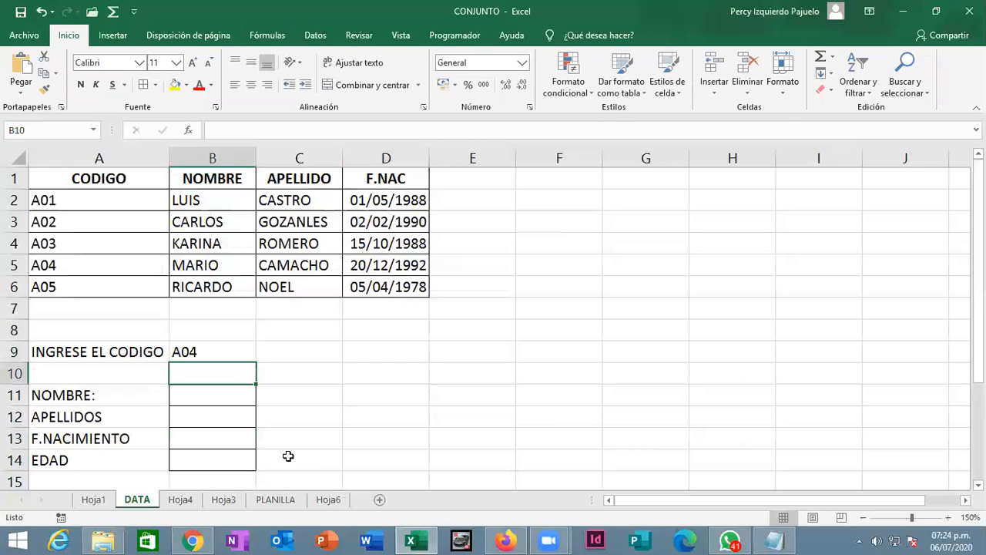
left_click(227, 410)
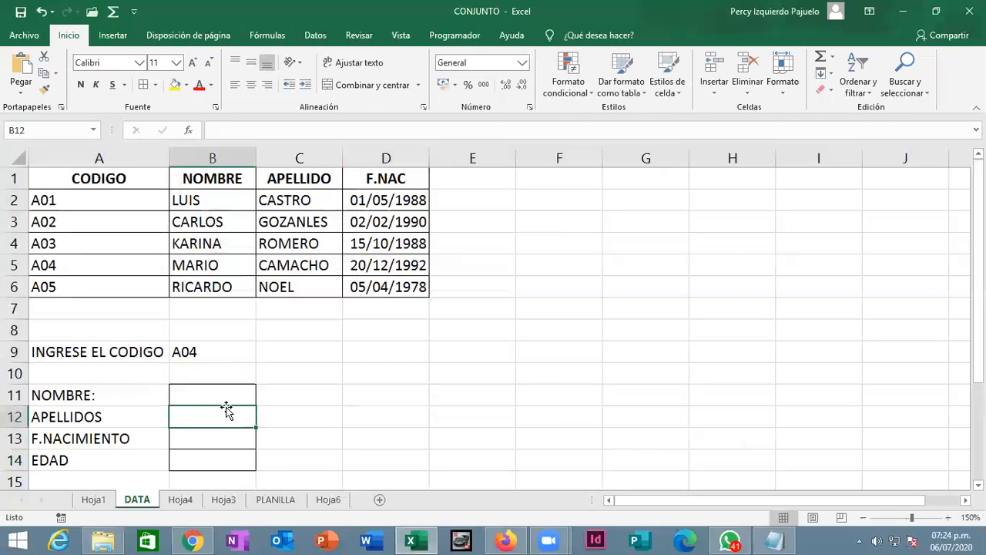
left_click(226, 401)
left_click(218, 417)
left_click(213, 441)
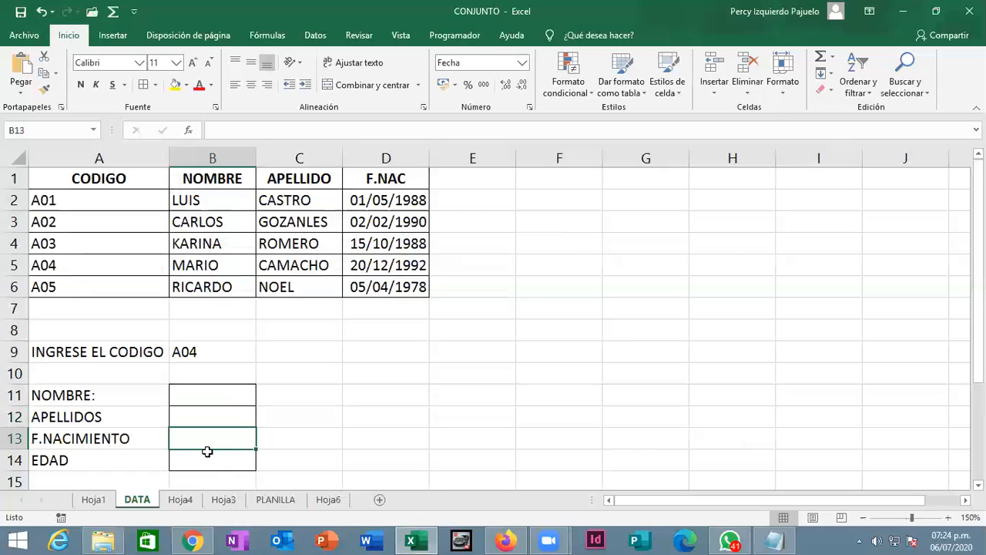
- Begin a BUSCARV formula in the NOMBRE result cell B11, using code cell B9 as the lookup value
left_click(209, 462)
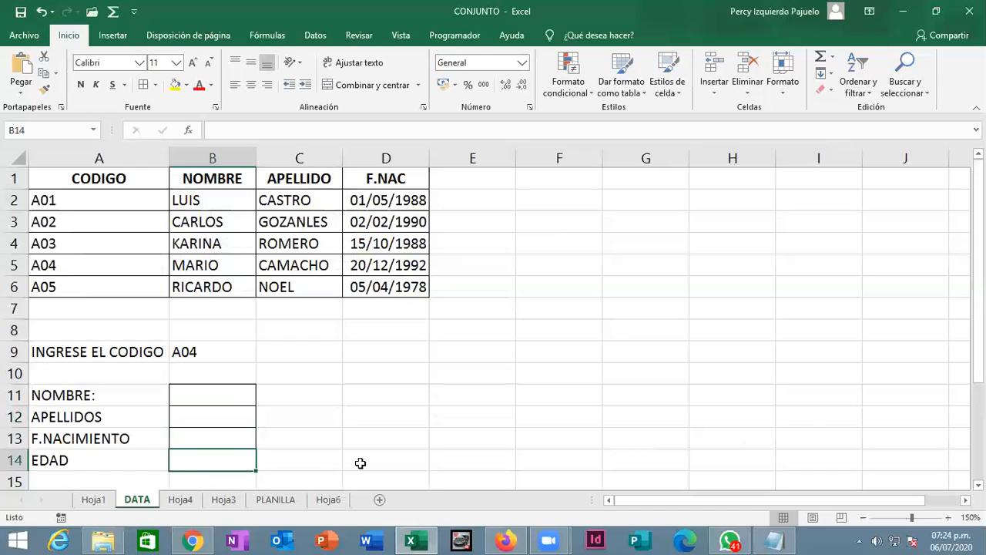
key("Up")
key("Up")
key("Up")
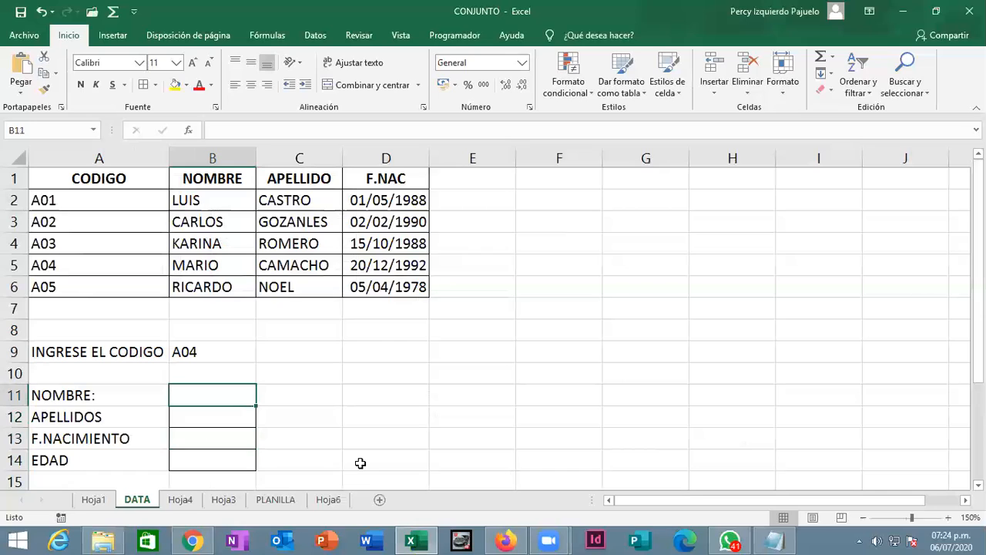
type("=")
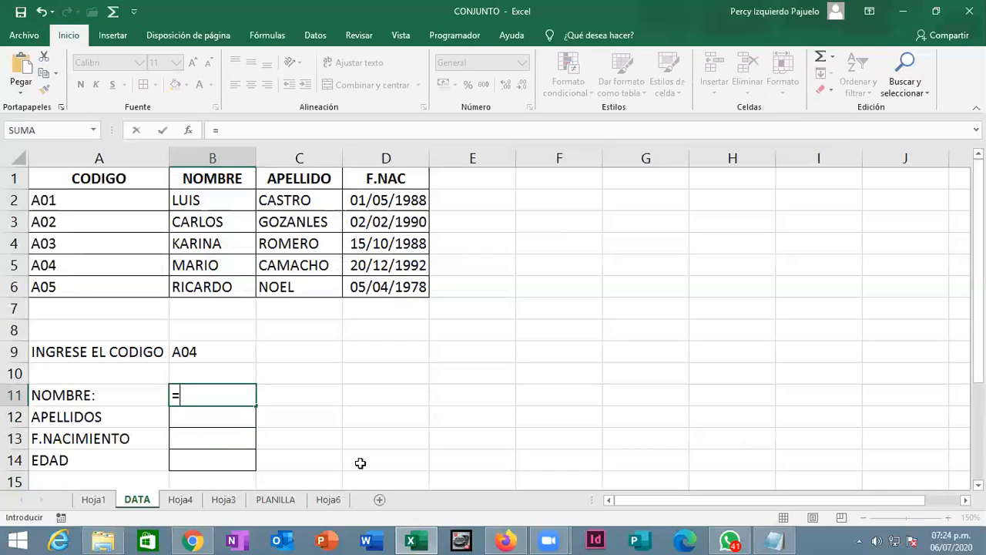
type("B")
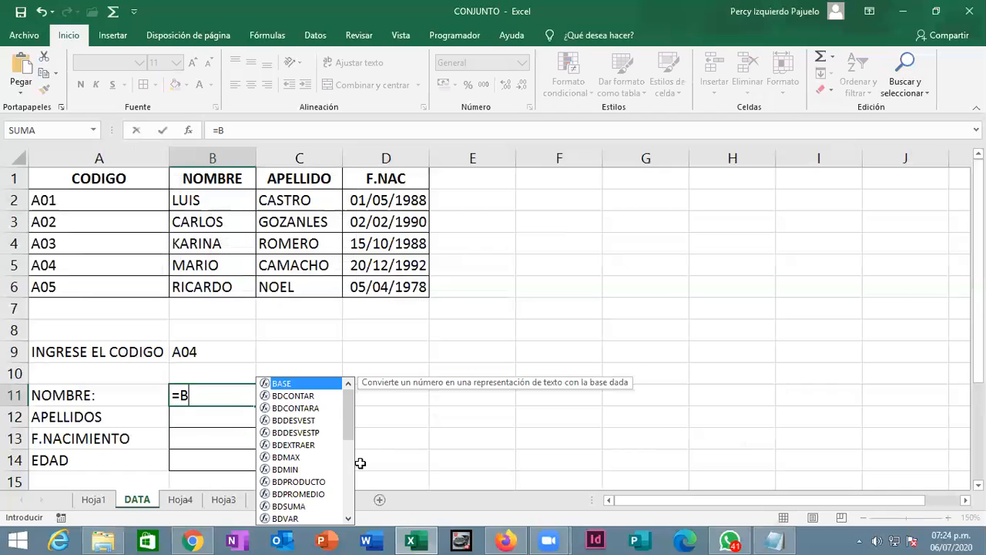
type("USCARV(")
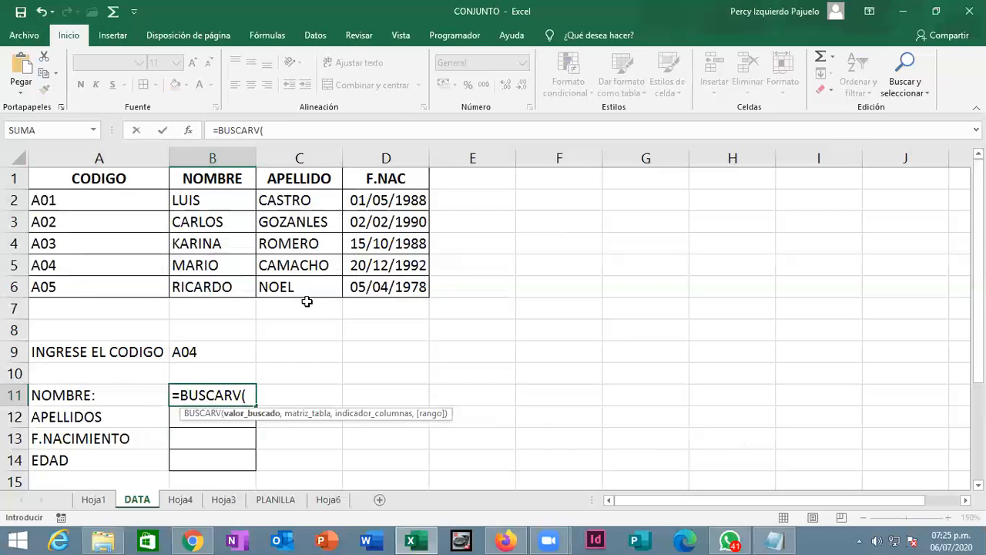
scroll(275, 311, "down", 2)
scroll(272, 333, "up", 1)
scroll(262, 343, "up", 1)
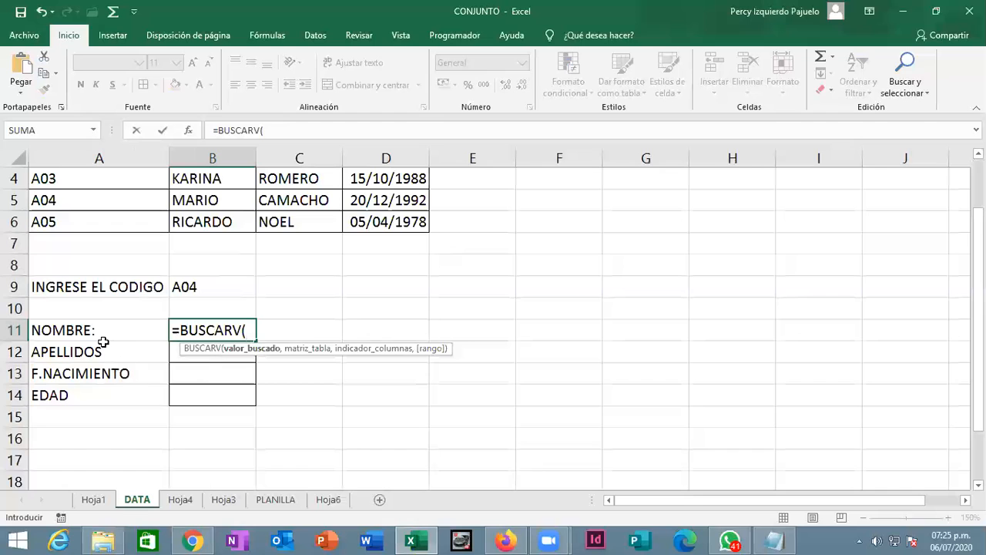
scroll(100, 445, "up", 1)
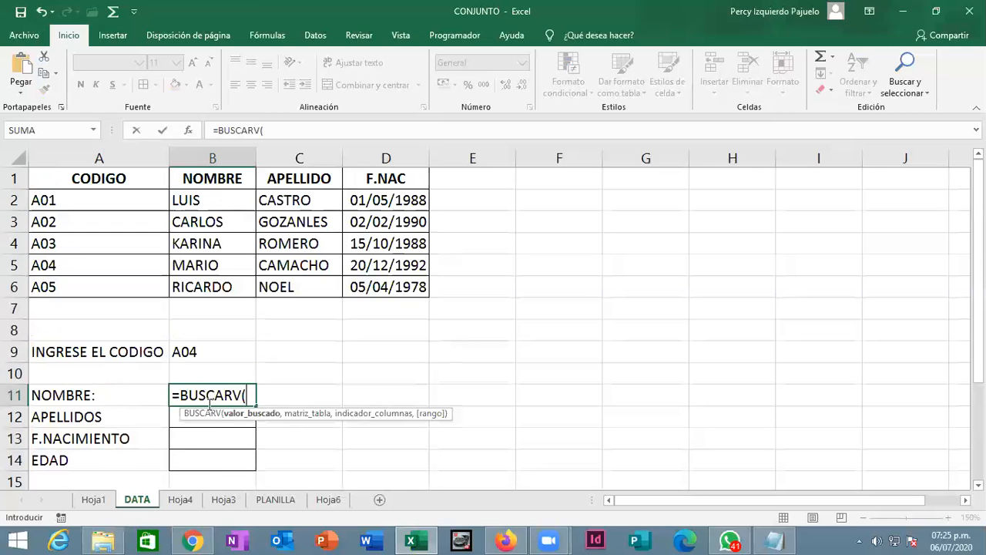
left_click(208, 351)
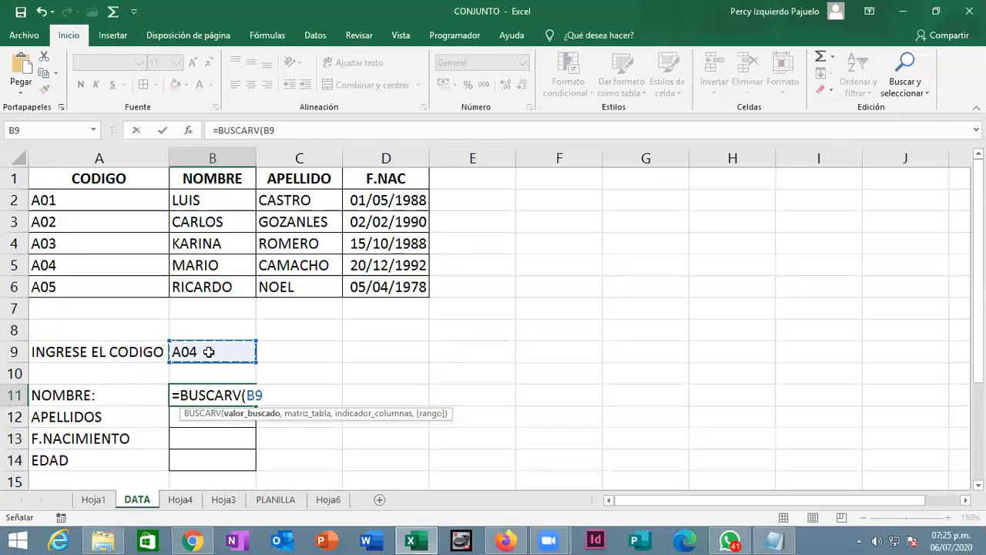
- Add the remaining BUSCARV arguments in B11: table range A2:D6, column index 2 and FALSO for an exact match
type(",")
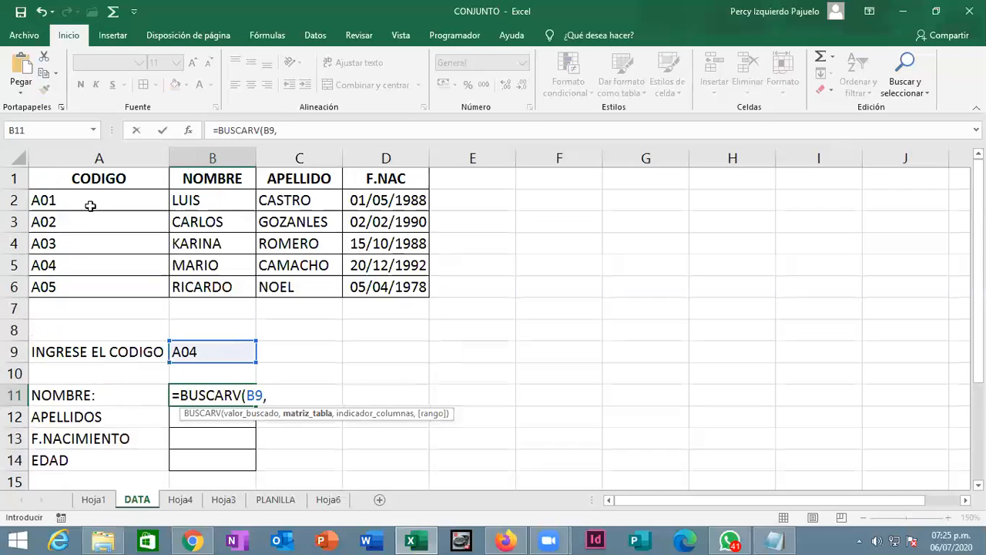
left_click_drag(90, 205, 385, 291)
type(",")
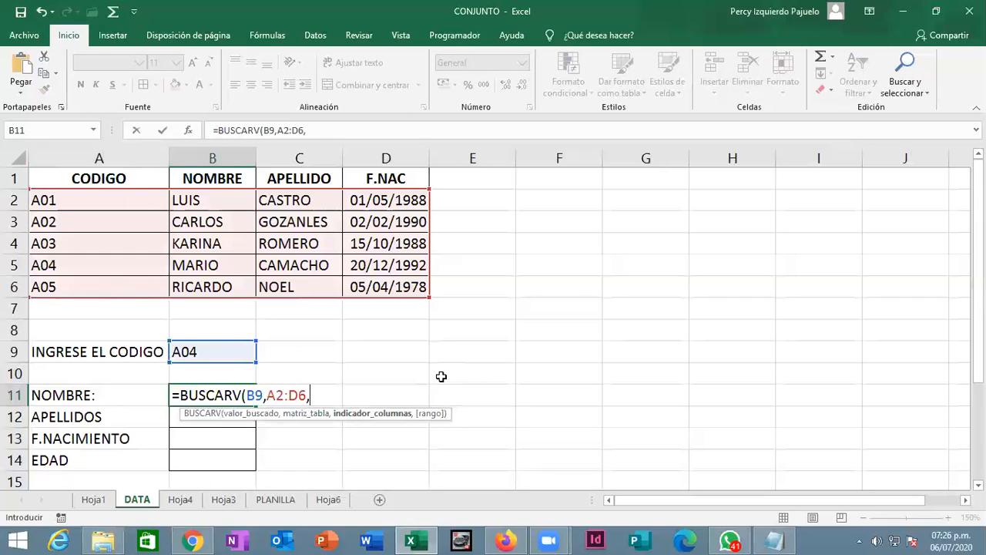
type("2,")
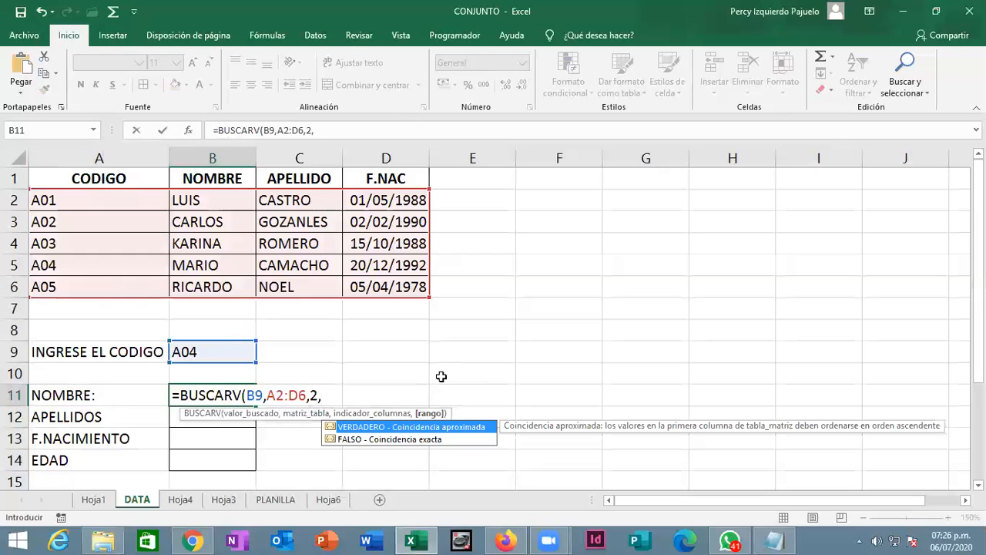
type("FALSO)")
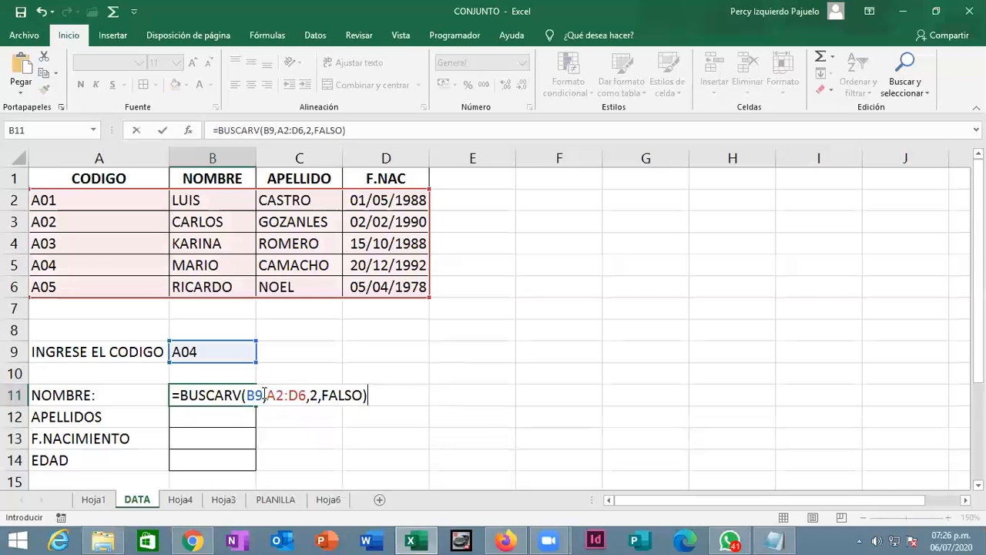
- Switch to the Notepad notes, review the arguments of the Buscarv syntax, and return to the Excel workbook
key("alt+Tab")
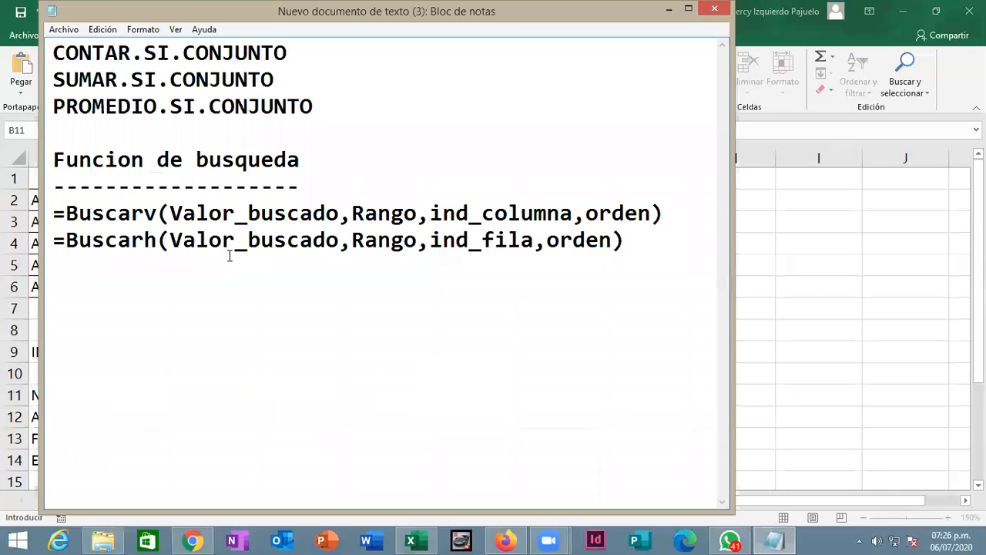
double_click(254, 213)
left_click_drag(352, 214, 625, 217)
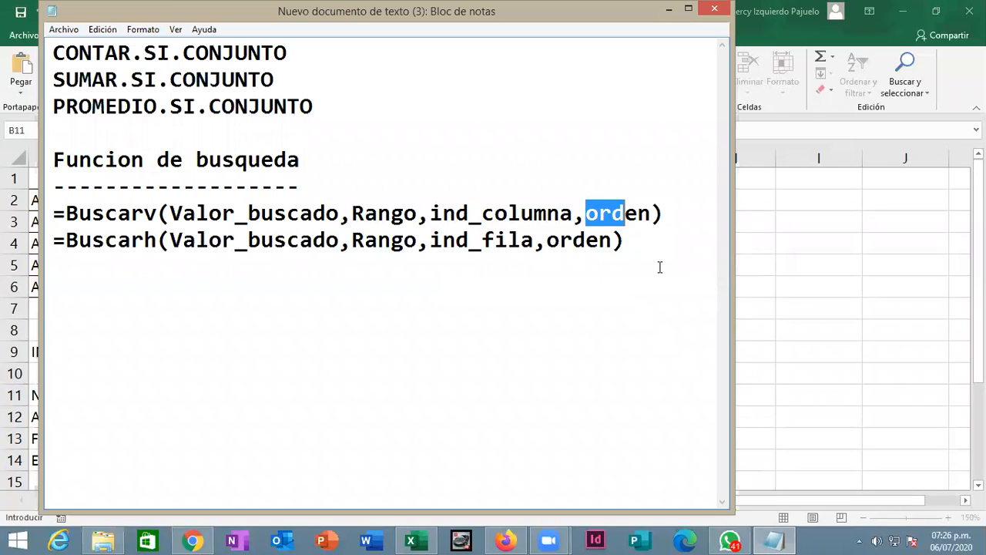
left_click(423, 541)
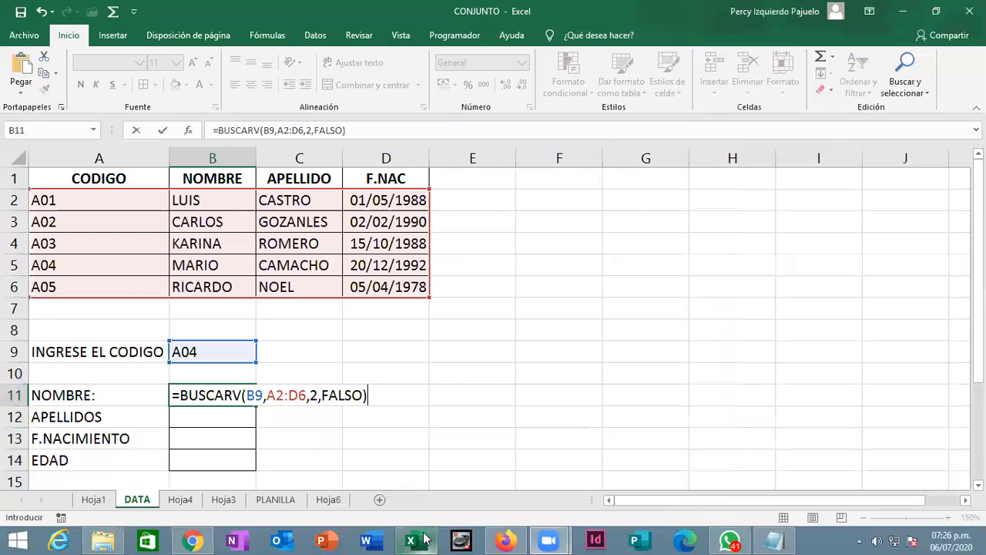
- Go over each argument of the BUSCARV formula in B11 and commit the formula
double_click(254, 395)
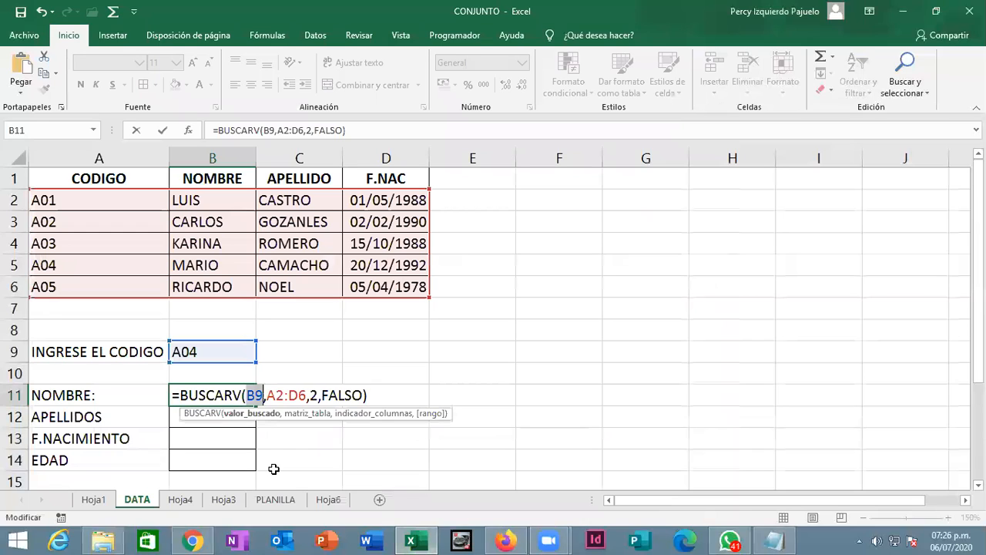
double_click(275, 395)
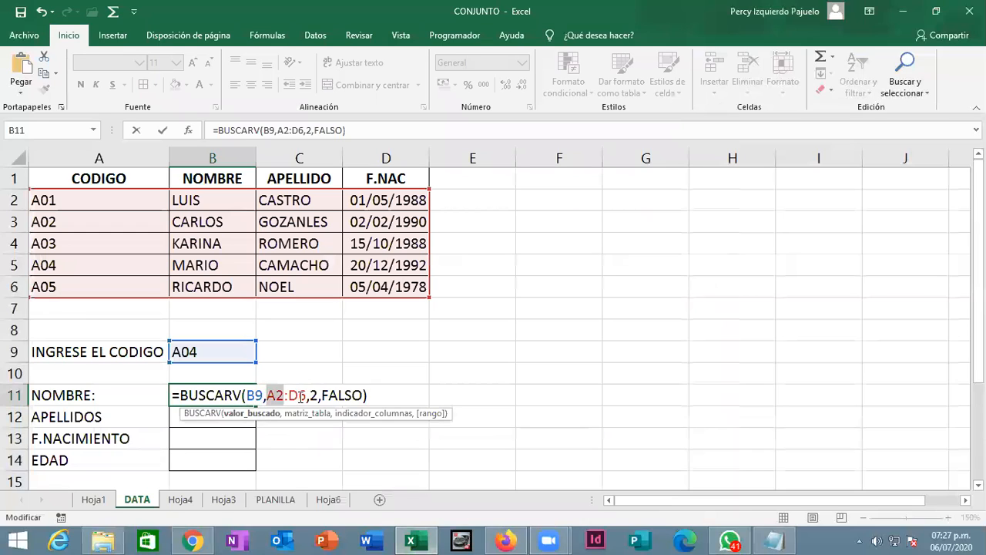
left_click_drag(301, 394, 306, 395)
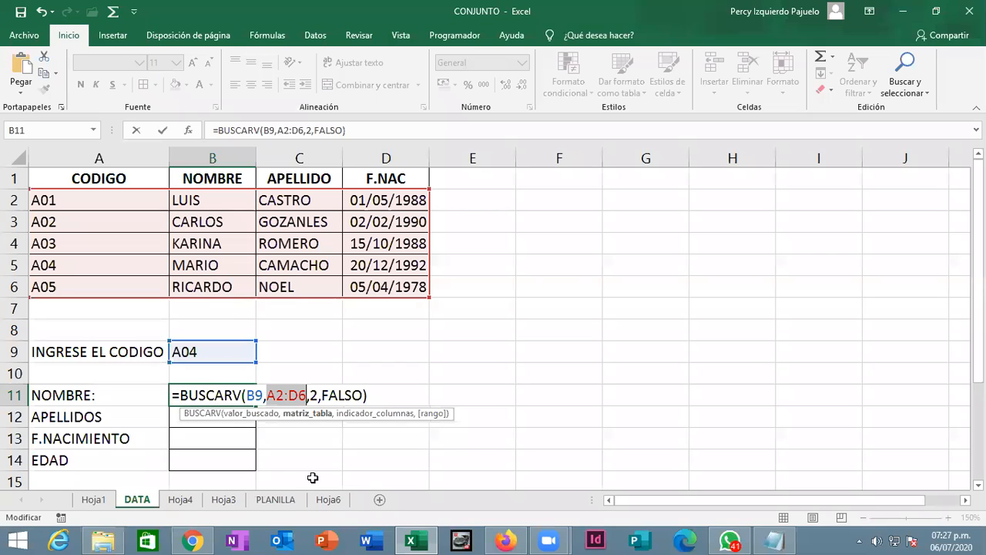
left_click(312, 395)
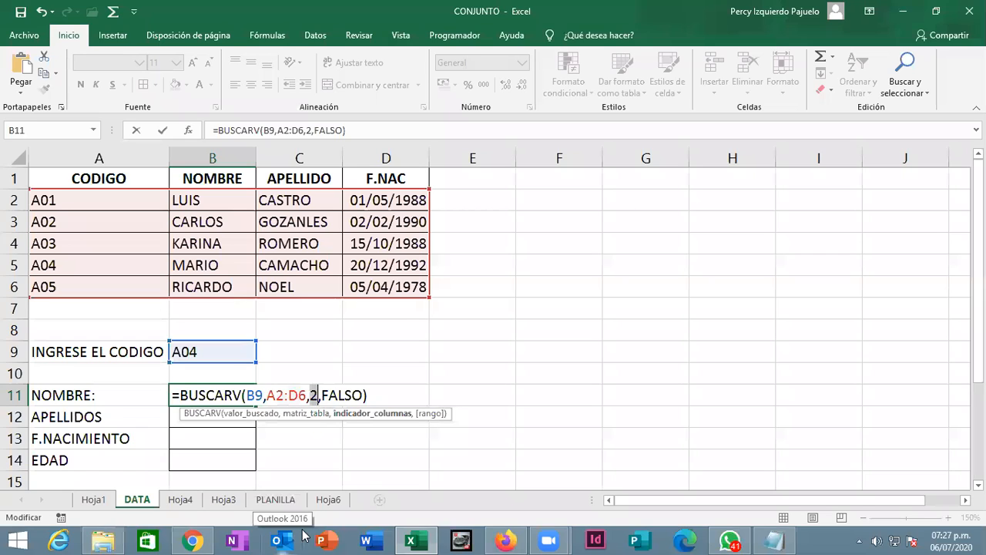
left_click(354, 396)
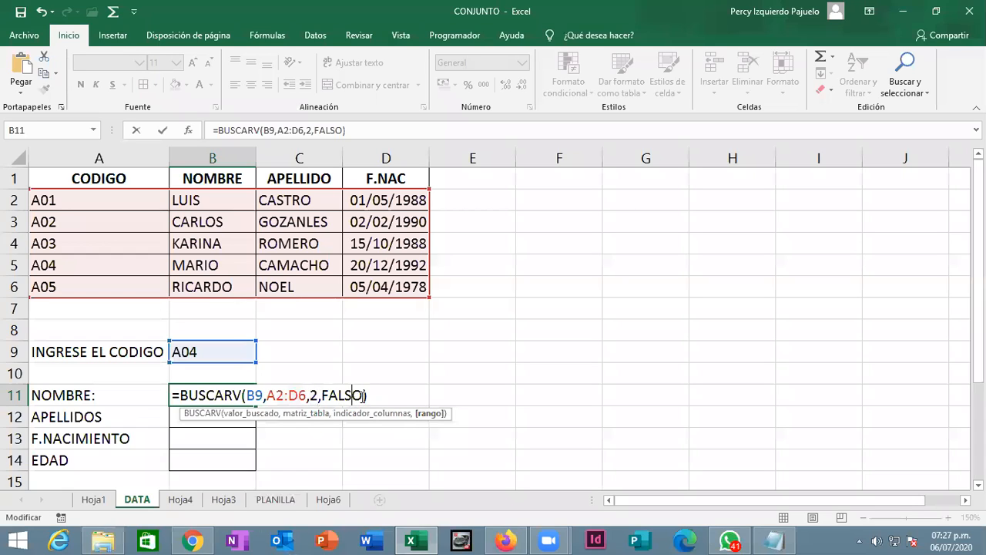
left_click(394, 393)
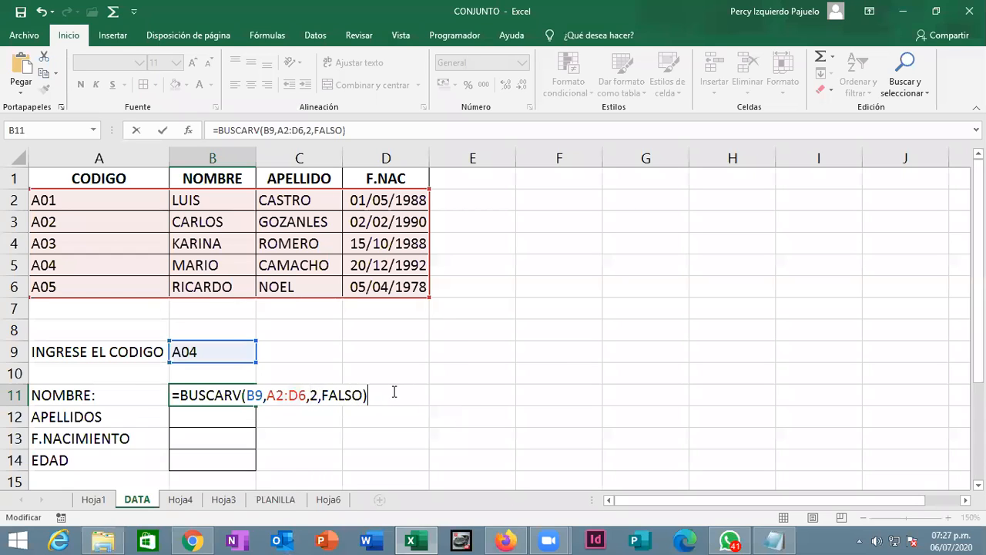
key("Return")
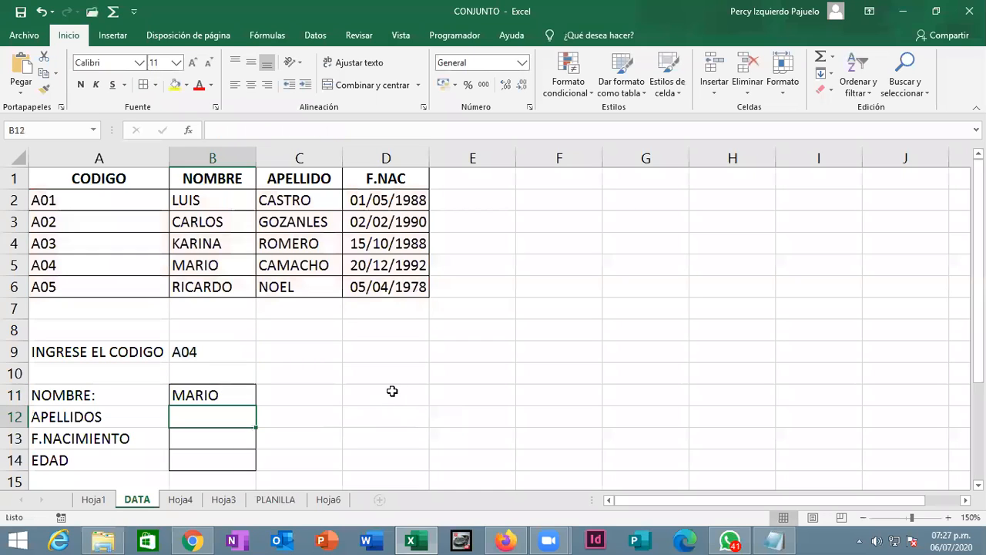
- Test the name lookup by entering the codes A01, A03 and finally A02 in cell B9
key("Up")
key("Up")
key("Up")
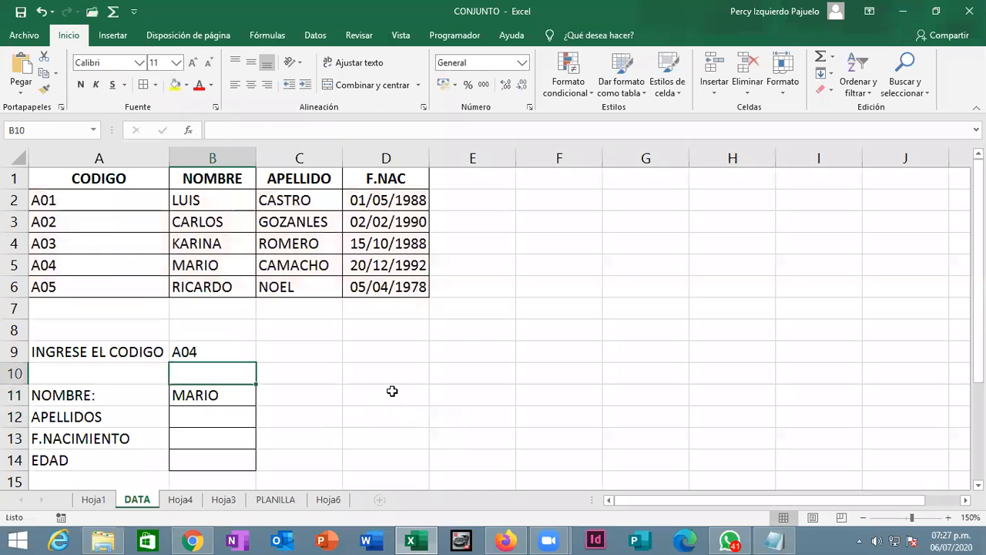
type("A01")
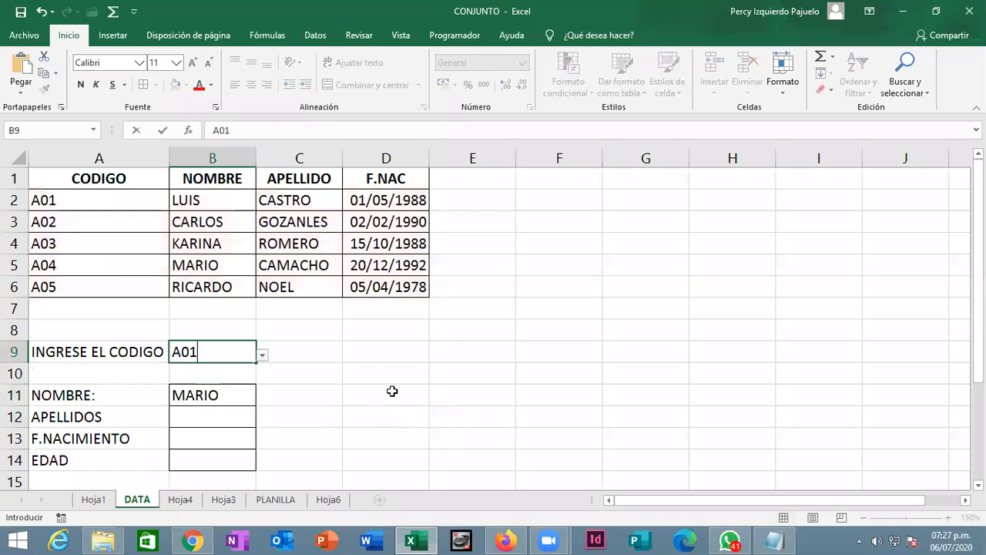
key("Return")
key("Up")
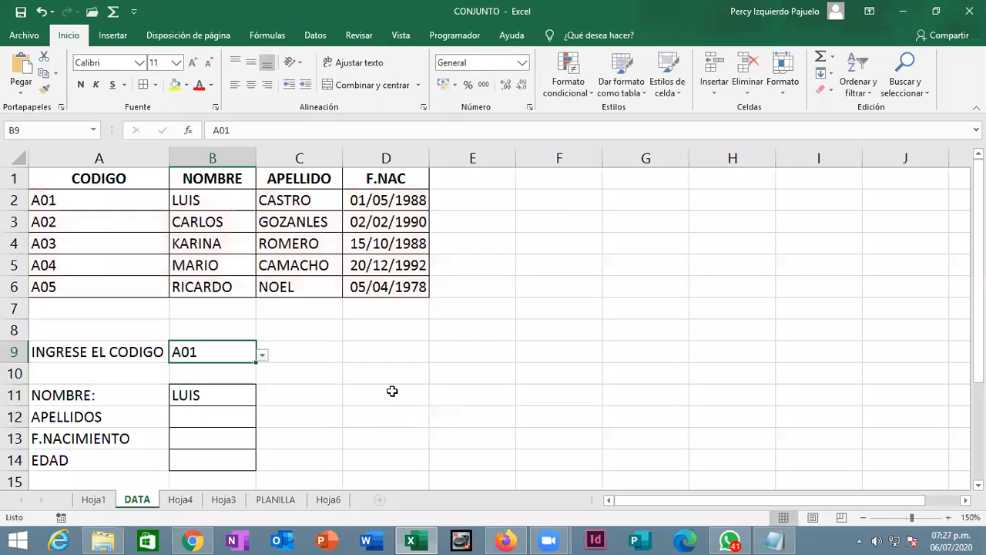
type("A03")
key("Return")
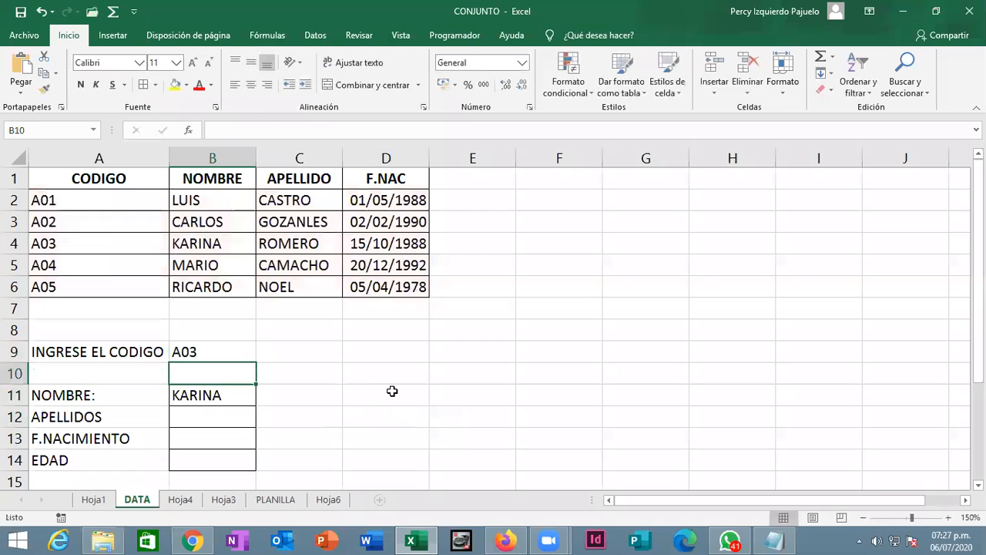
key("Up")
type("A02")
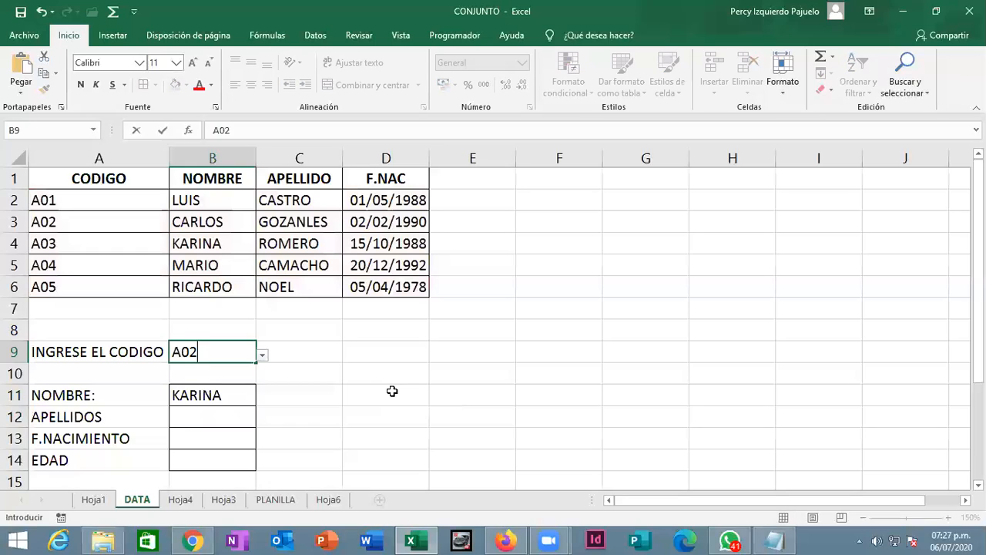
key("Return")
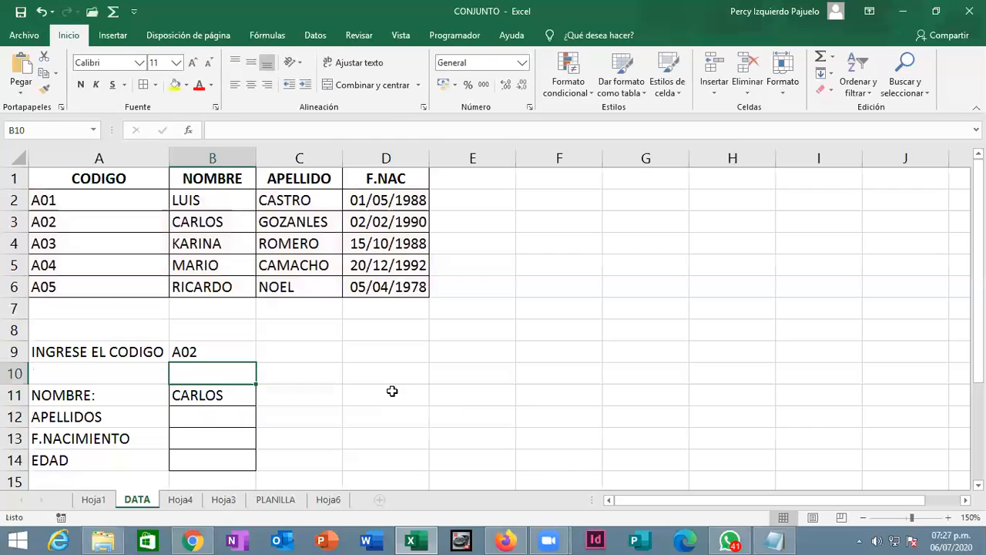
- Review the code cell B9 and the column index argument of the BUSCARV formula in B11
left_click(214, 353)
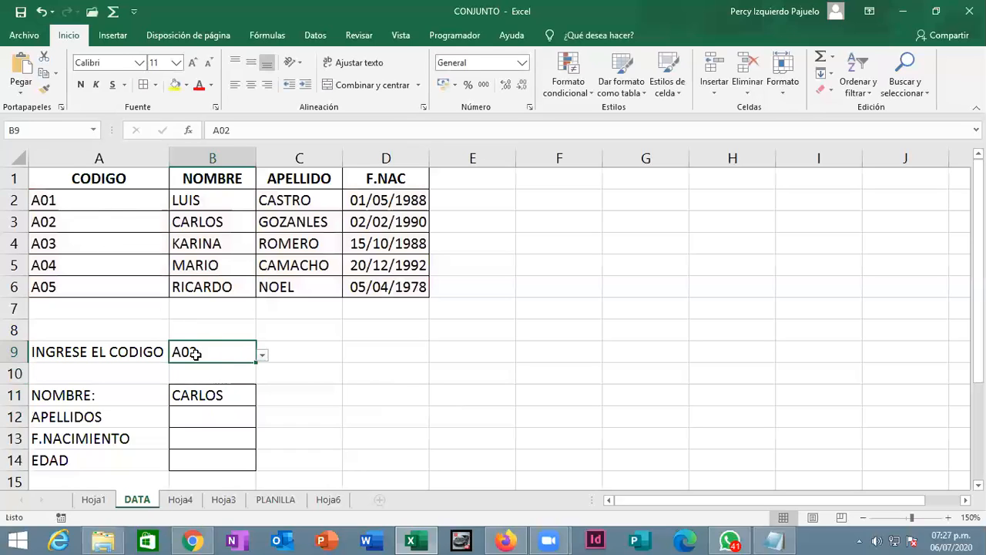
left_click(201, 409)
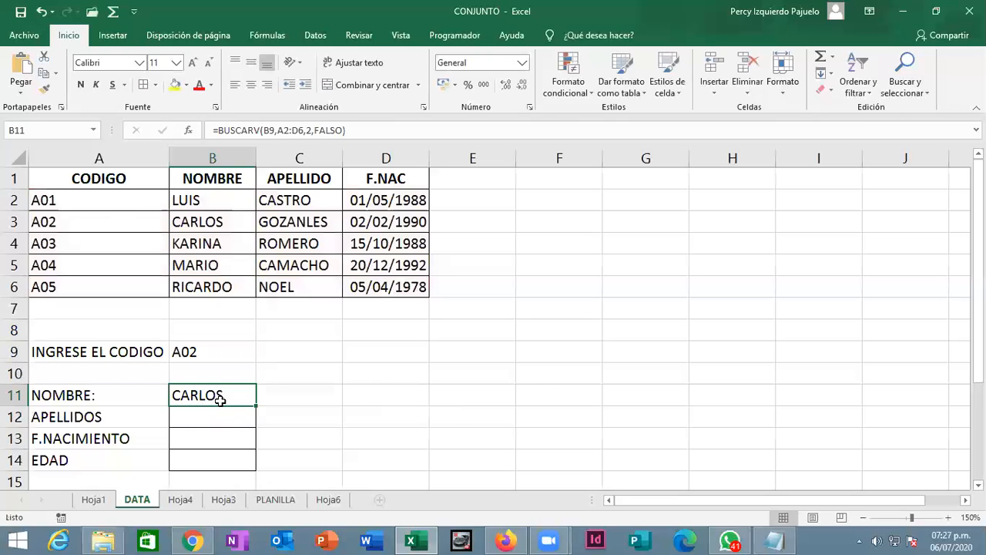
double_click(218, 398)
double_click(317, 395)
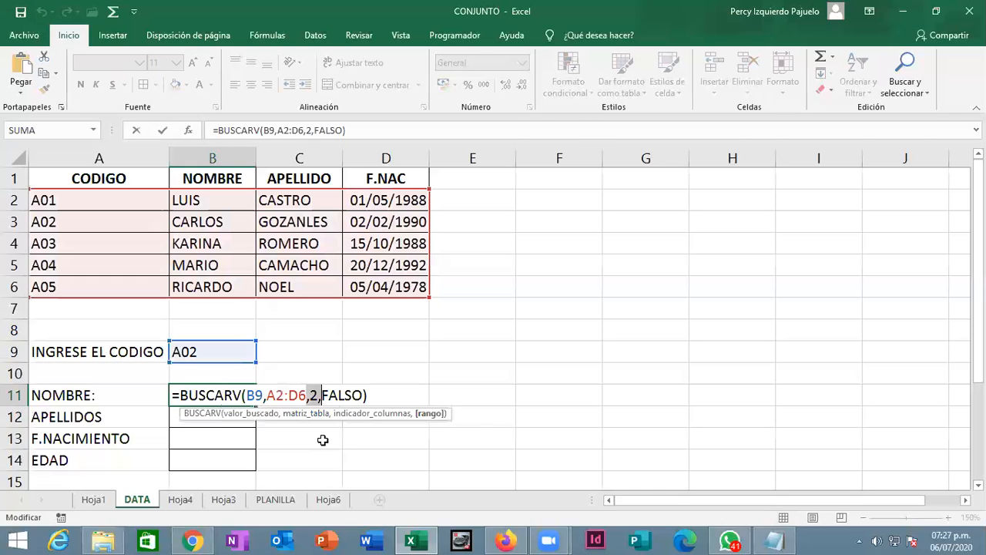
key("Return")
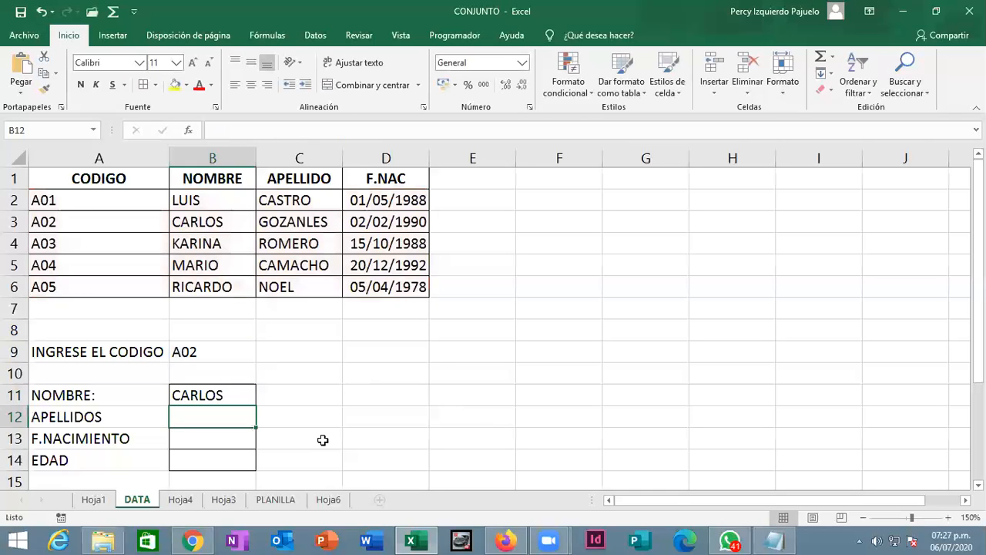
- Enter the surname lookup =BUSCARV(B9,A2:D6,3,FALSO) in cell B12
type("=BUS")
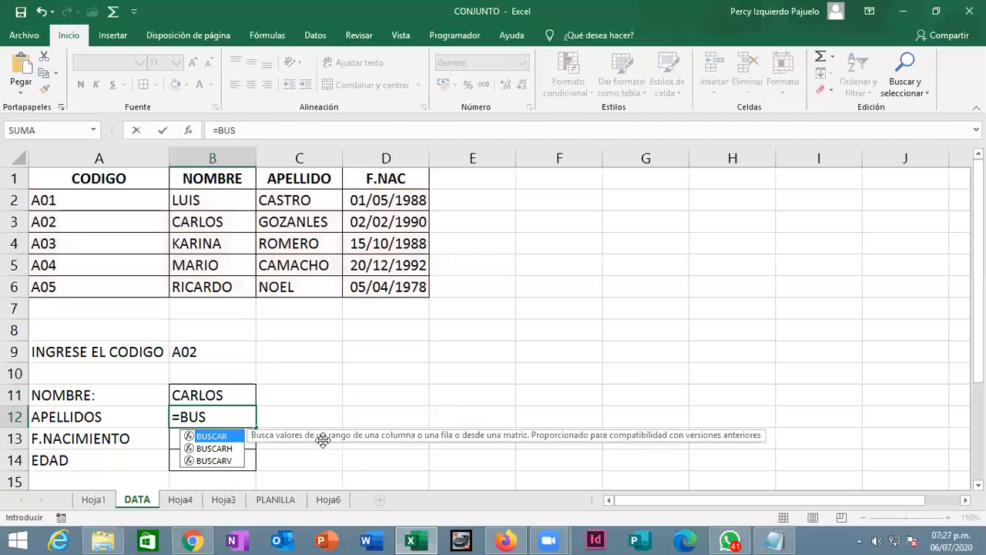
key("Down")
key("Down")
key("Tab")
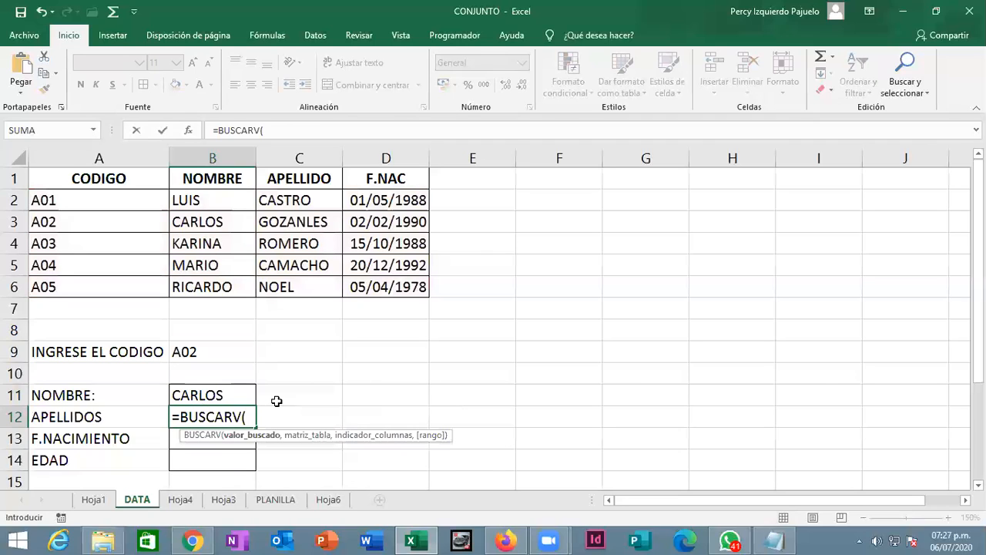
left_click(226, 355)
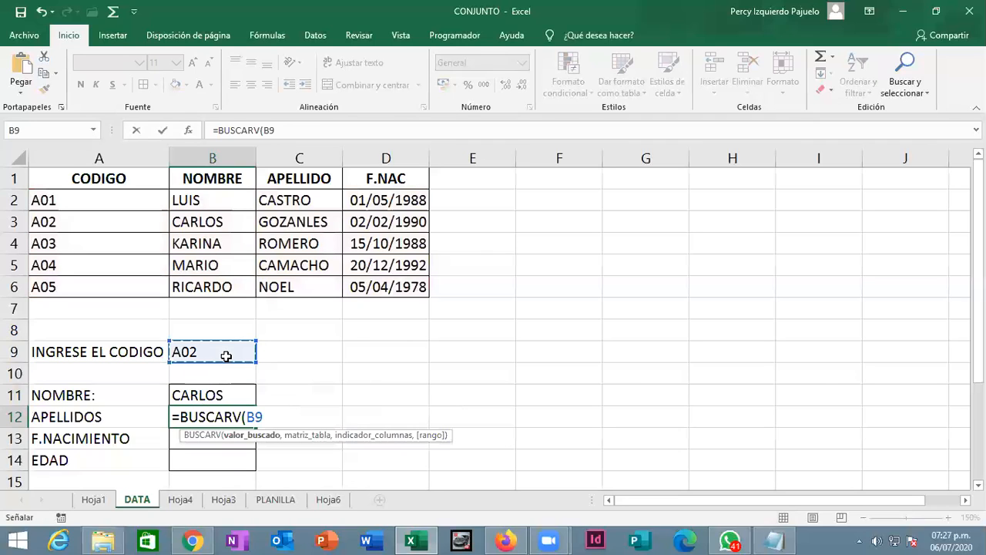
type(",")
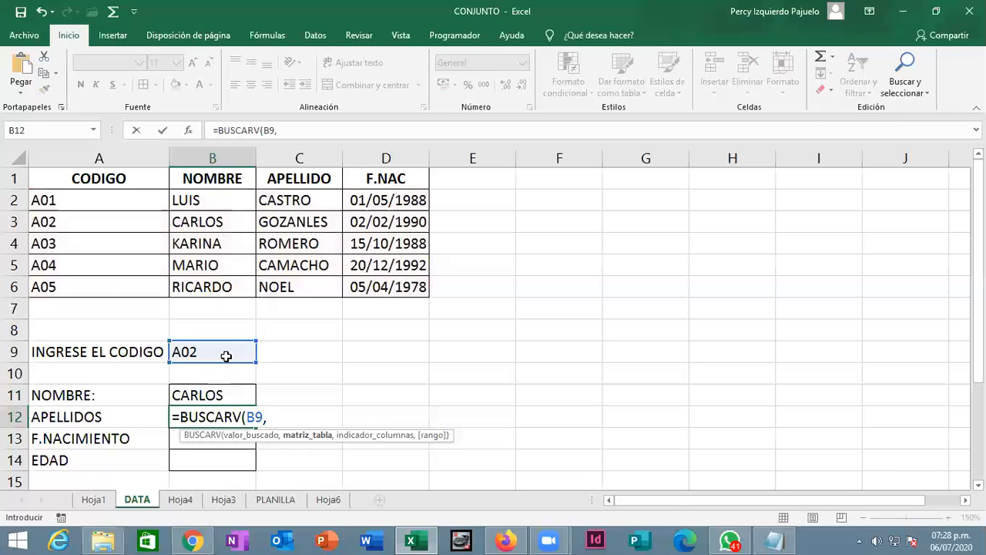
left_click_drag(108, 201, 369, 288)
left_click_drag(437, 380, 437, 380)
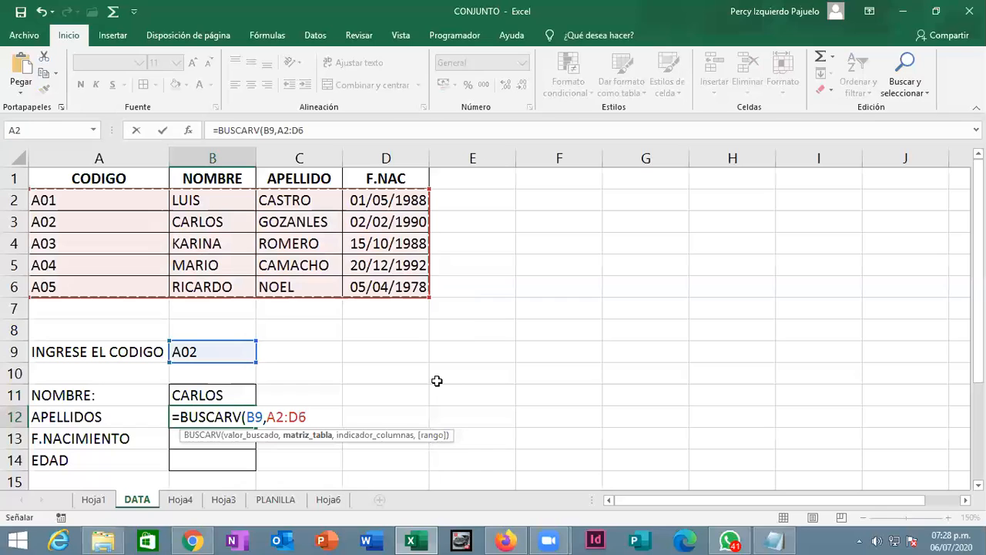
type(",")
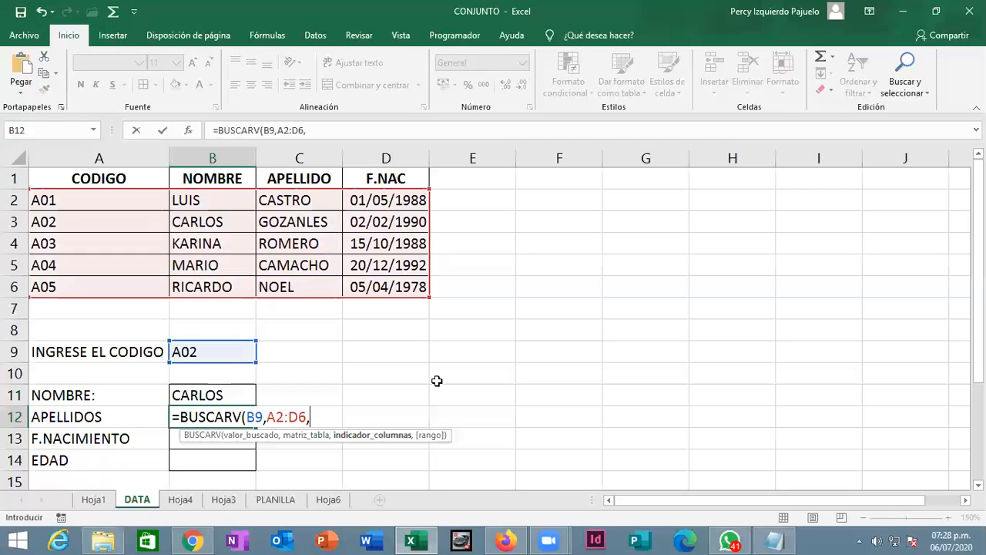
type("3,FALSO")
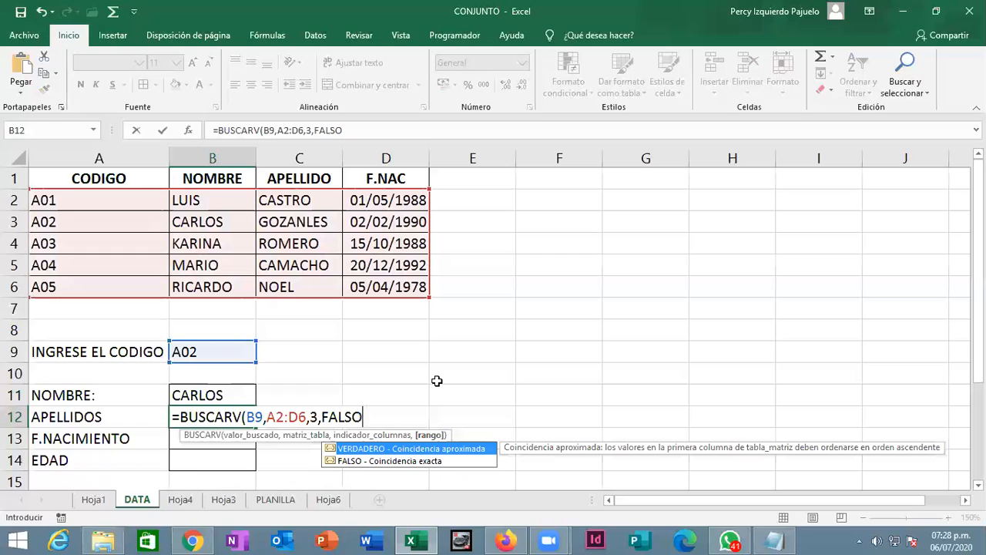
key("Down")
key("Tab")
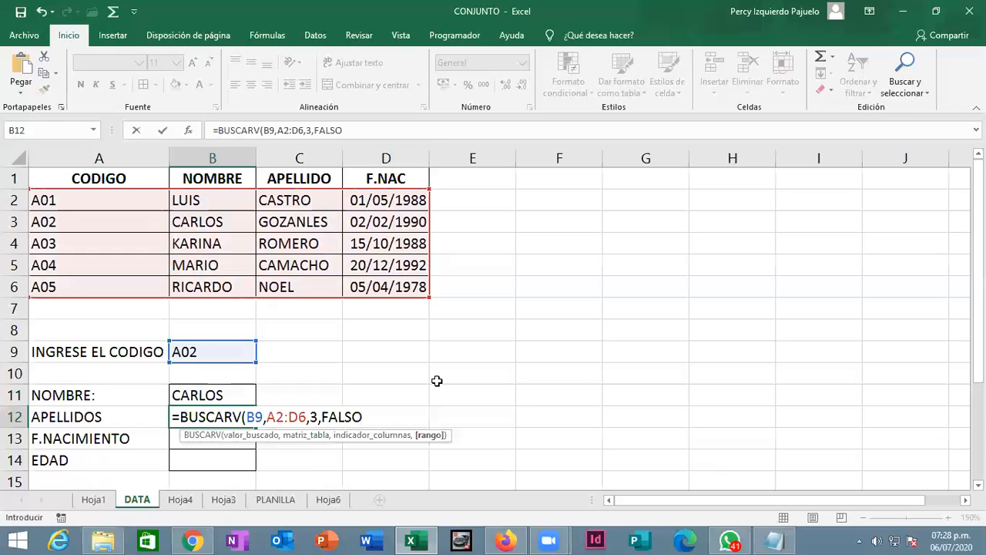
type(")")
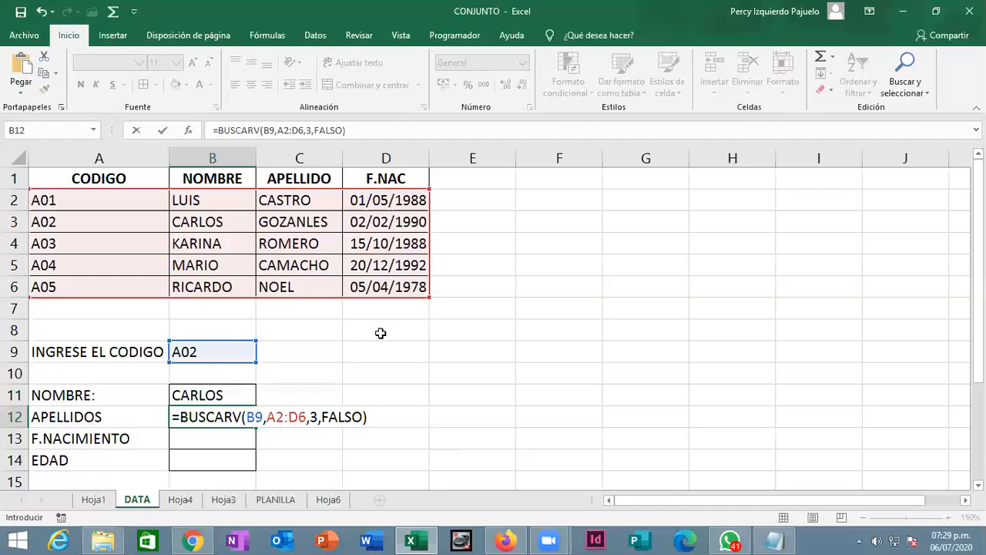
key("Return")
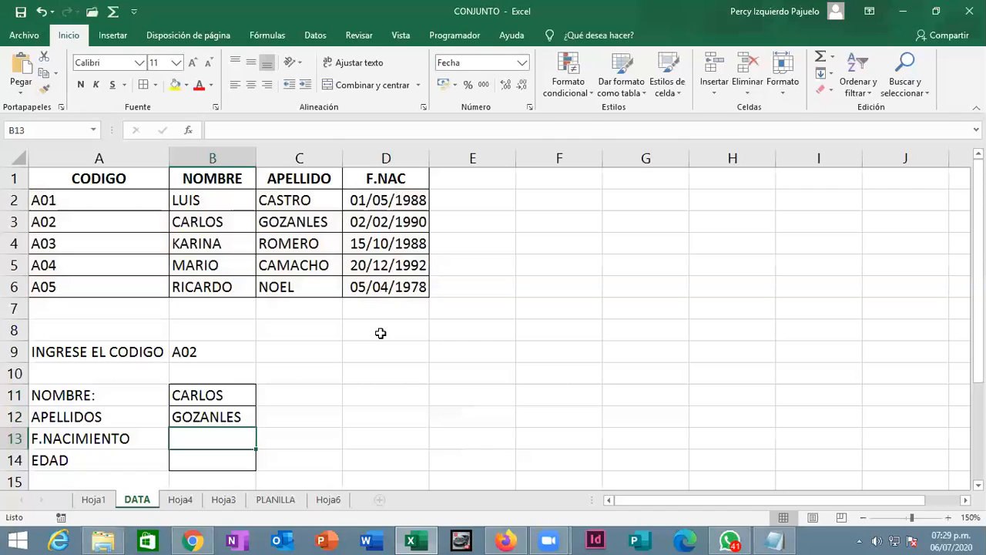
- Enter the formula =BUSCARV(B9,A2:D6,3,FALSO) in the F.NACIMIENTO cell B13
type("=")
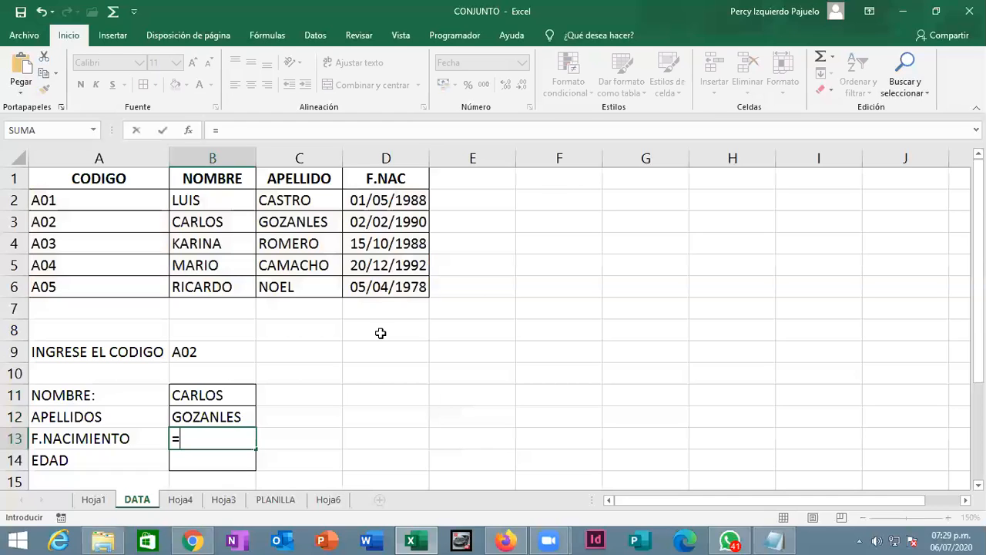
type("BUSCAR")
key("Down")
key("Down")
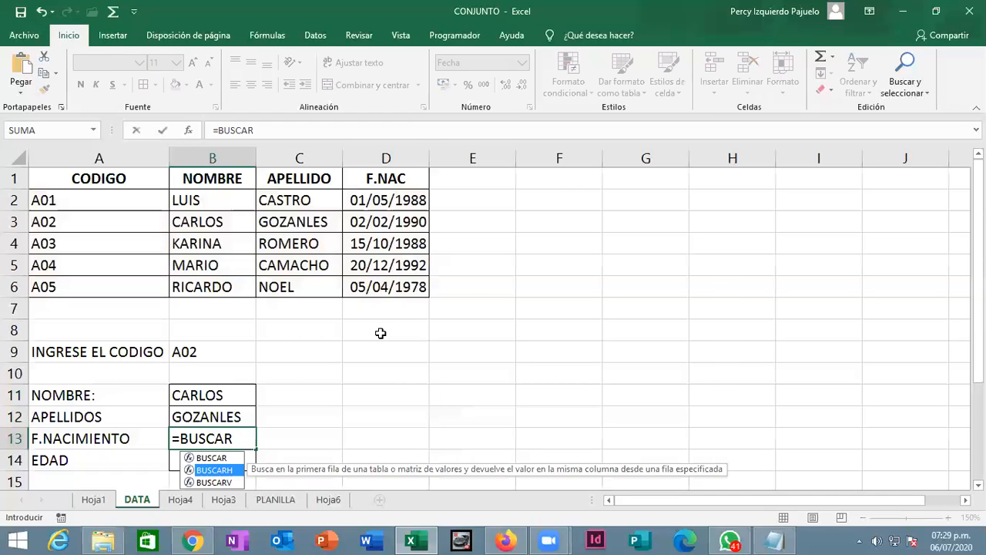
key("Tab")
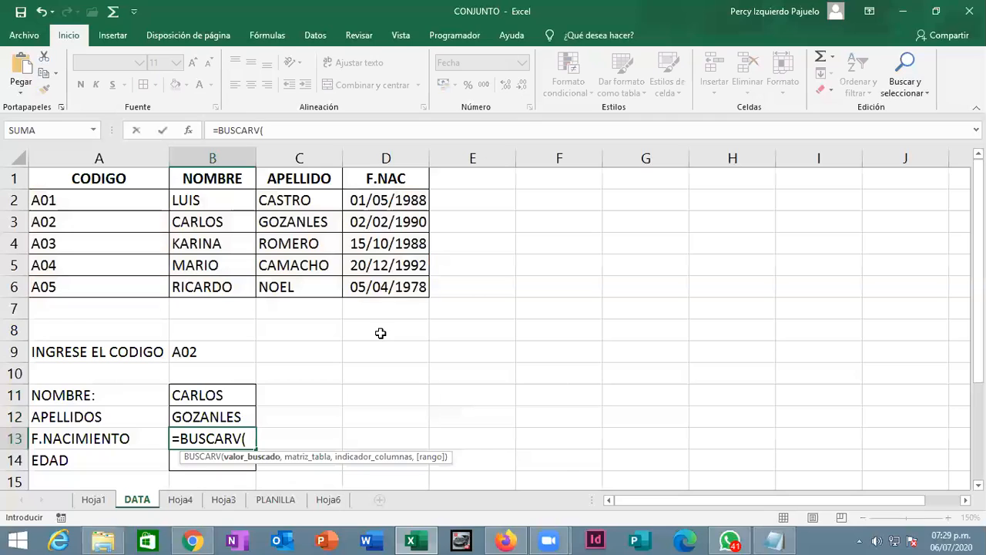
left_click(208, 351)
type(",")
left_click_drag(114, 193, 364, 301)
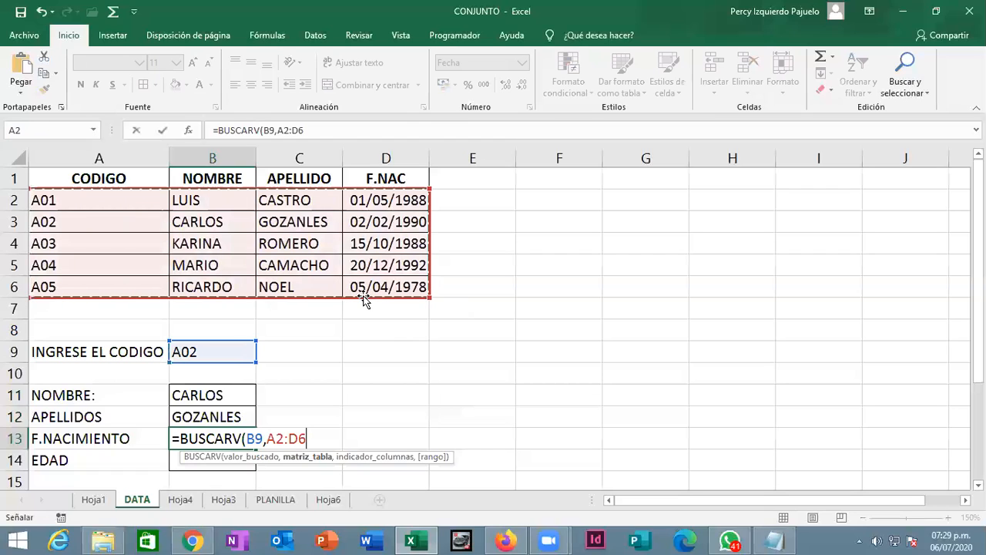
type(",")
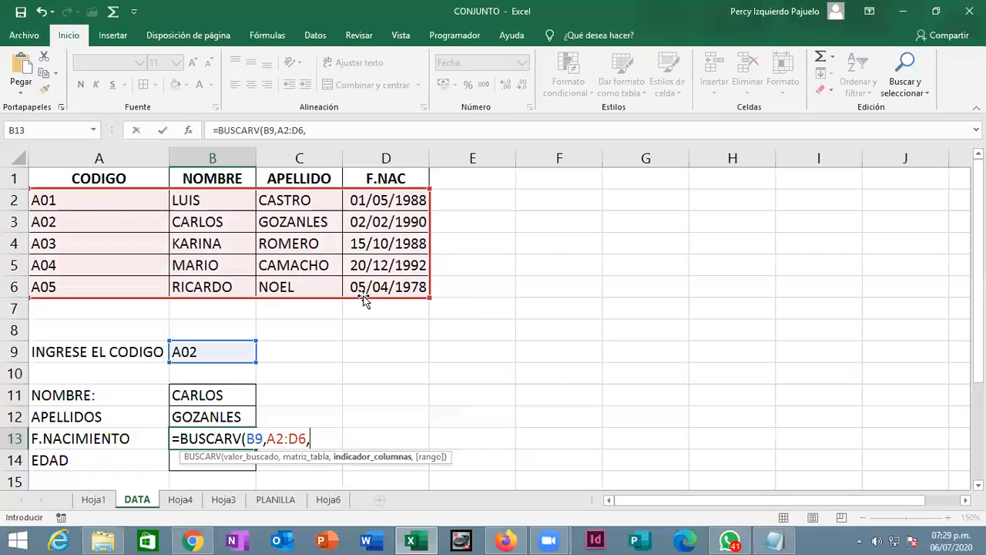
type("3,FA")
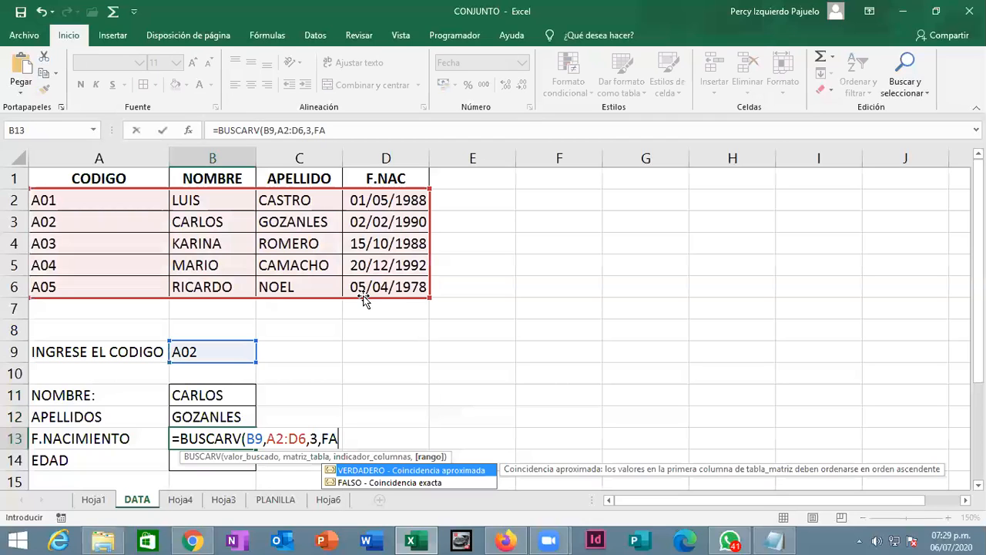
type("LSO)")
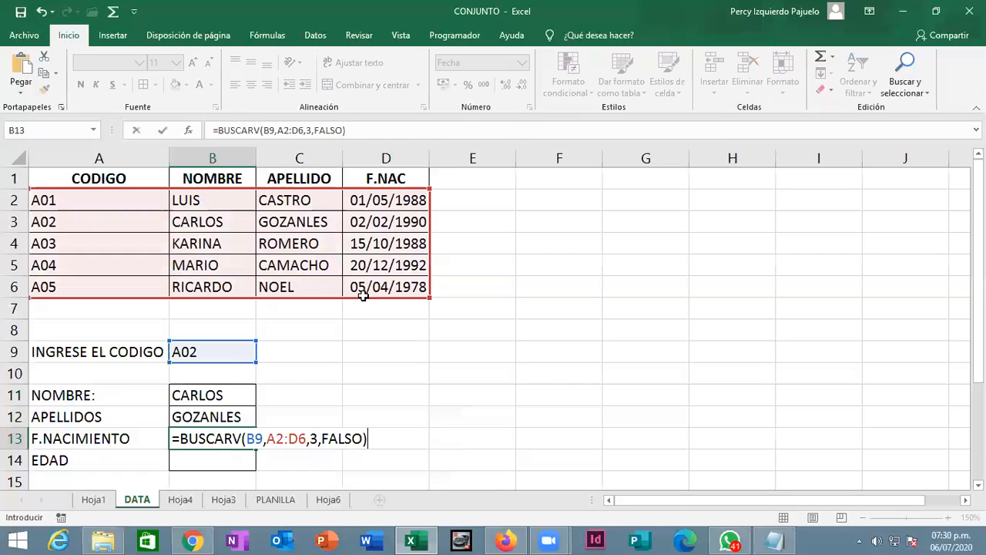
key("Return")
- Change the column index of the BUSCARV formula in B13 to 4, keeping B13 selected
key("Up")
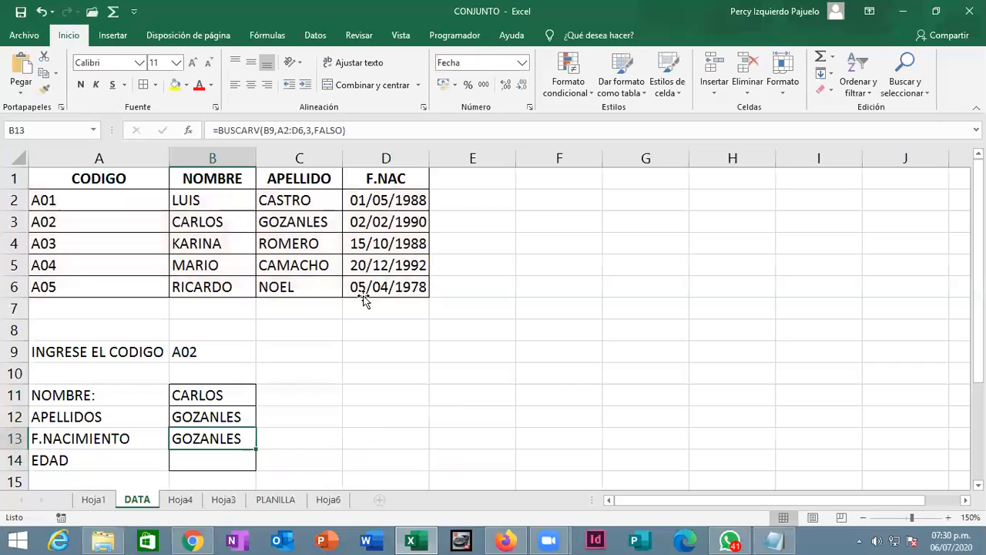
key("F2")
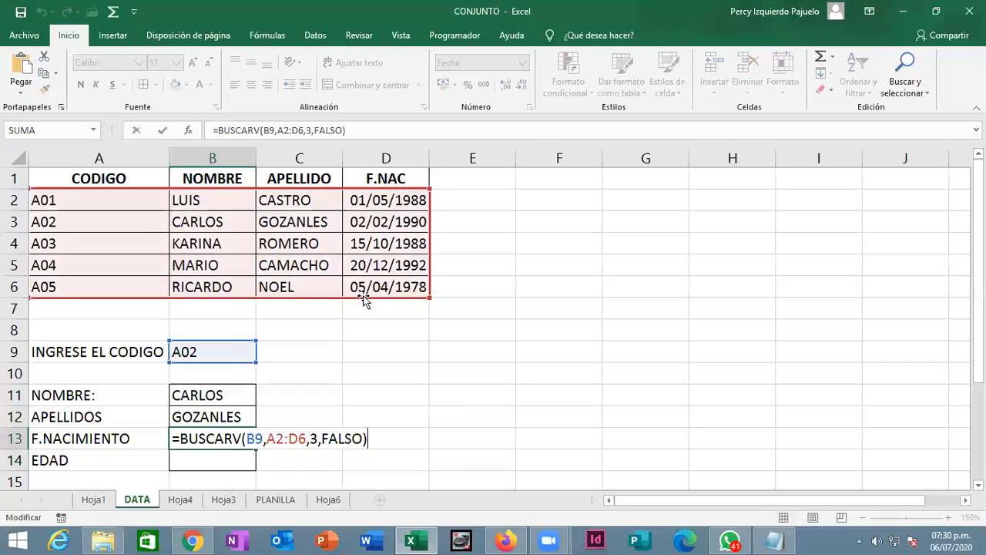
key("Left")
key("Left")
key("Left")
key("Left")
key("Left")
key("Left")
key("Left")
key("BackSpace")
type("4")
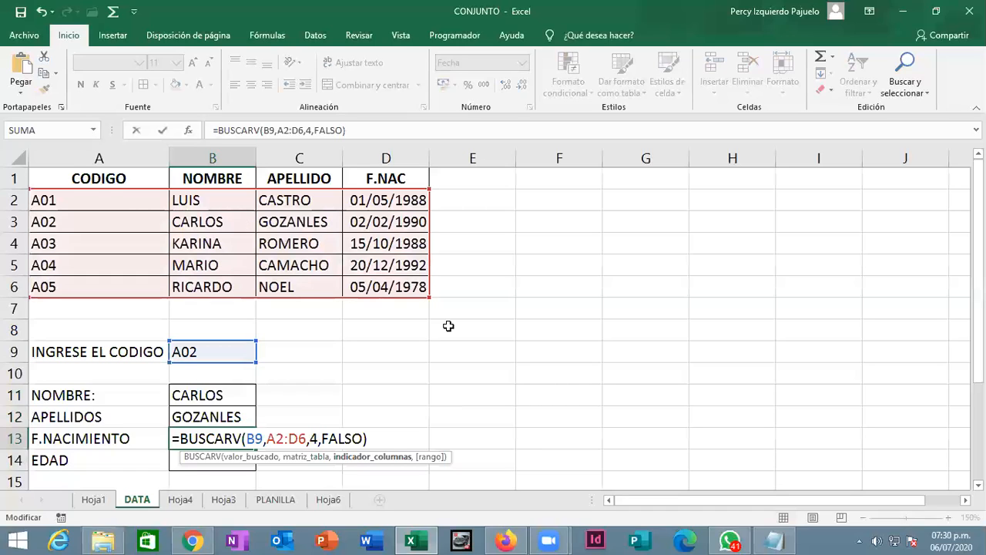
key("ctrl+Return")
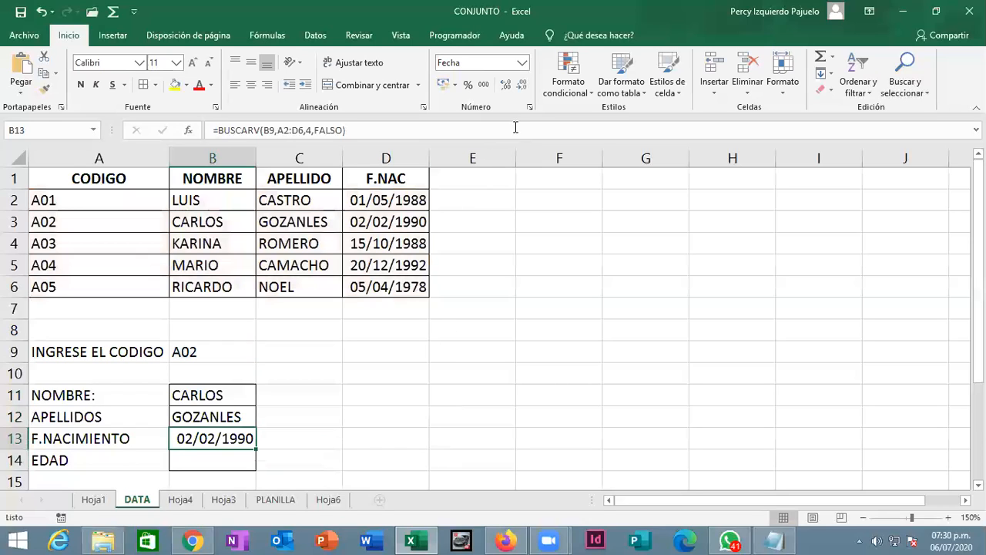
- Switch the number format of B13 to General and set it back to short date
left_click(526, 67)
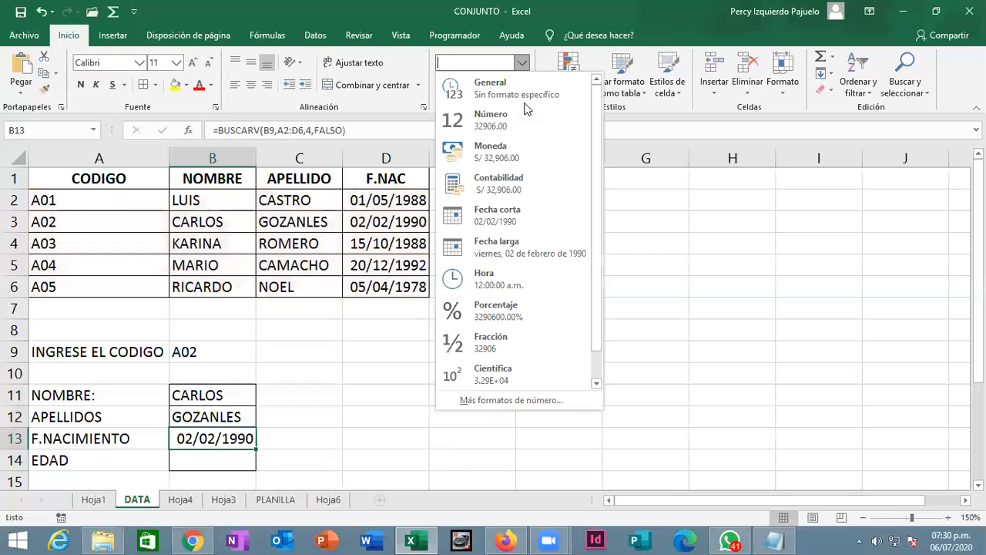
left_click(481, 220)
left_click(523, 63)
left_click(486, 89)
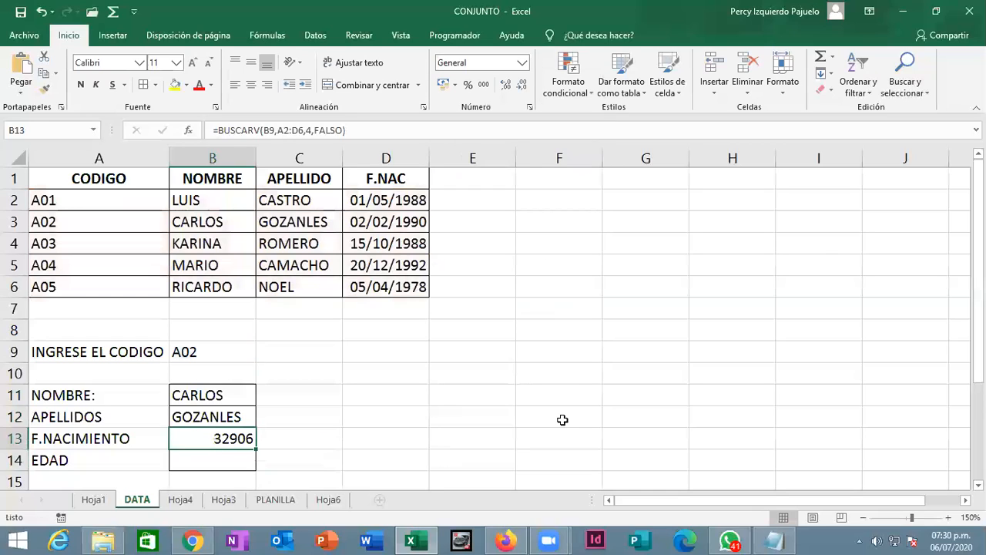
left_click(558, 214)
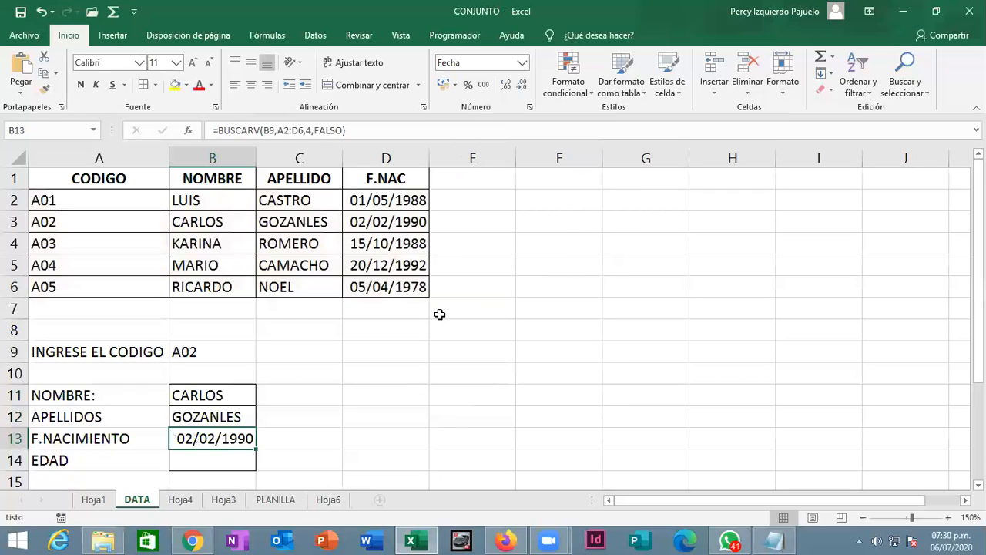
- Calculate the age in years in cell B14 with =SIFECHA(B13,HOY(),"Y")
left_click(218, 462)
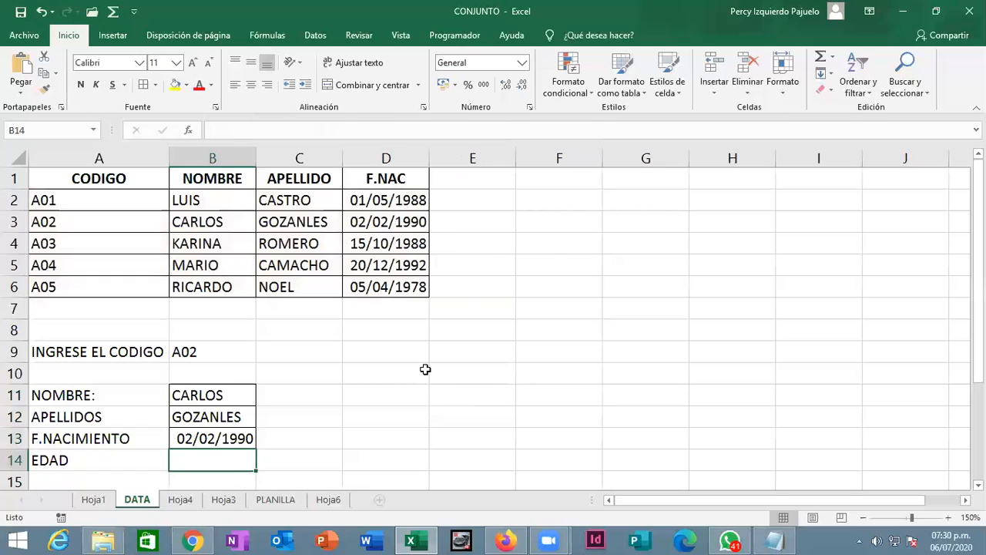
type("=")
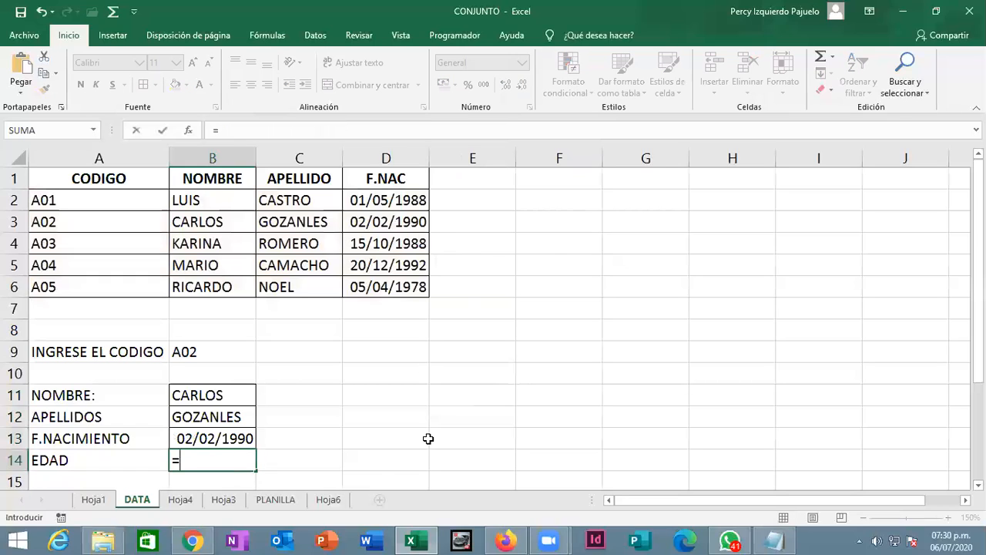
type("SIFECHA(")
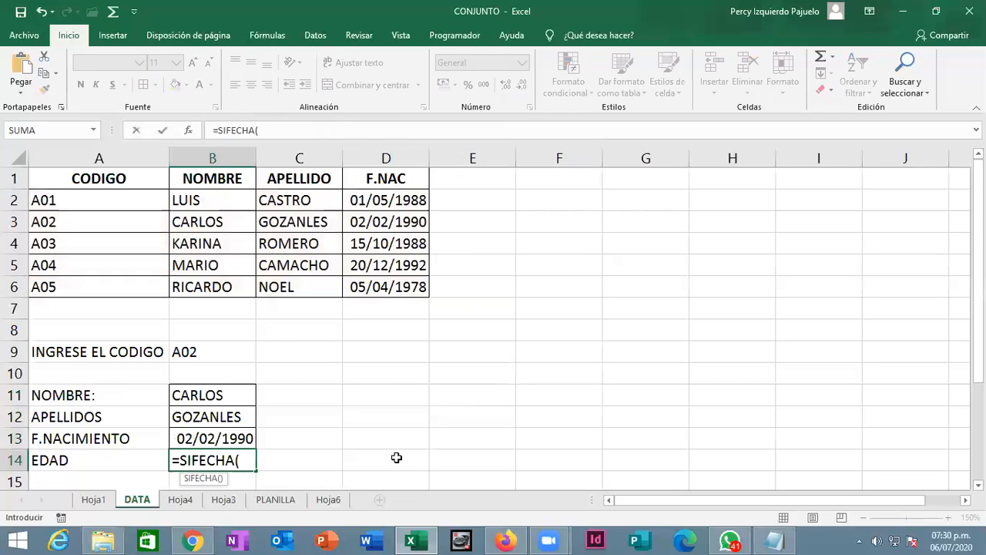
left_click(234, 440)
type(",")
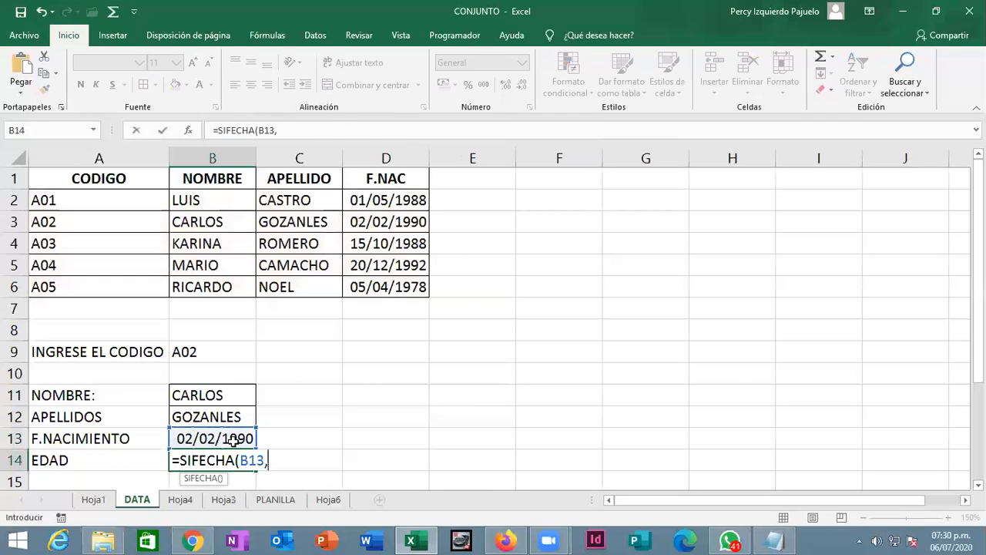
type("HOY(),")
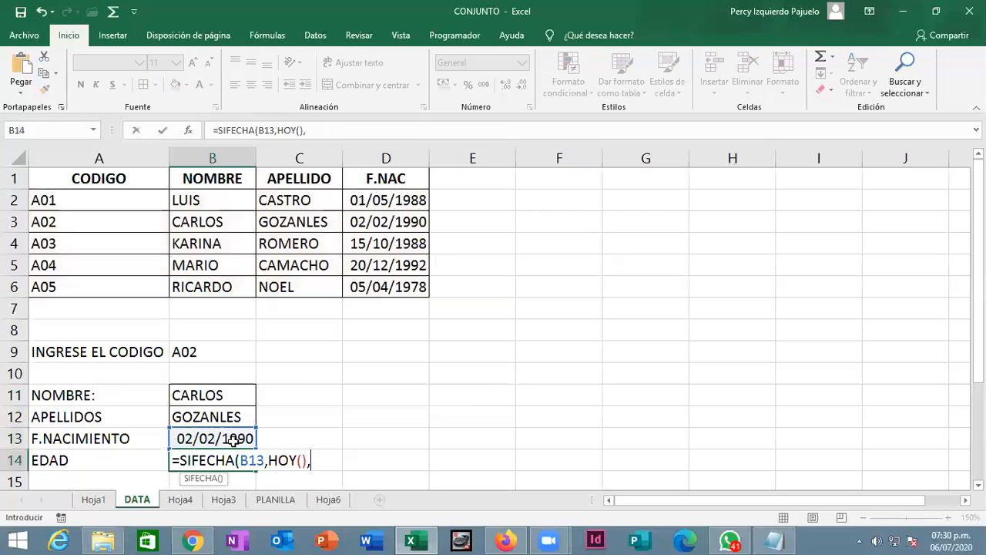
type("\"Y\")")
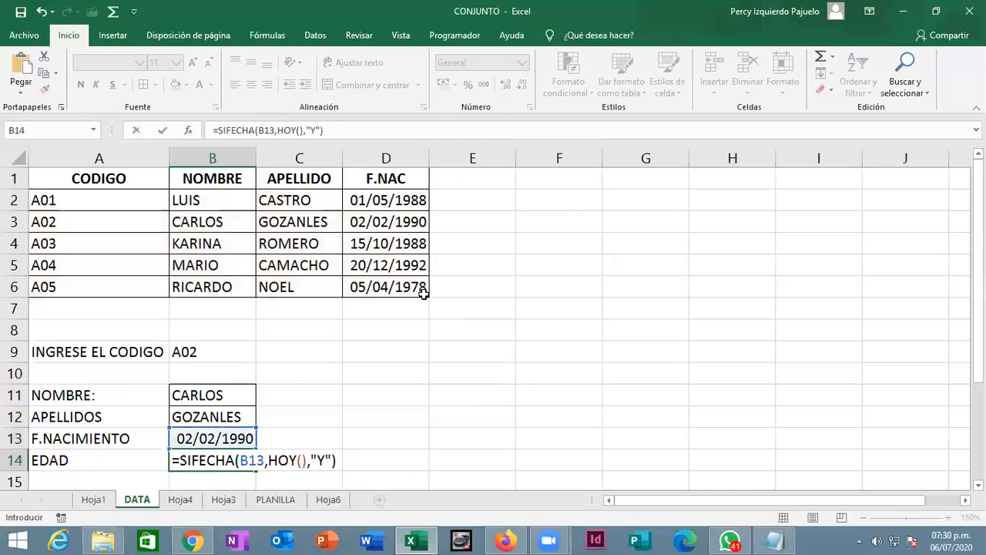
key("Return")
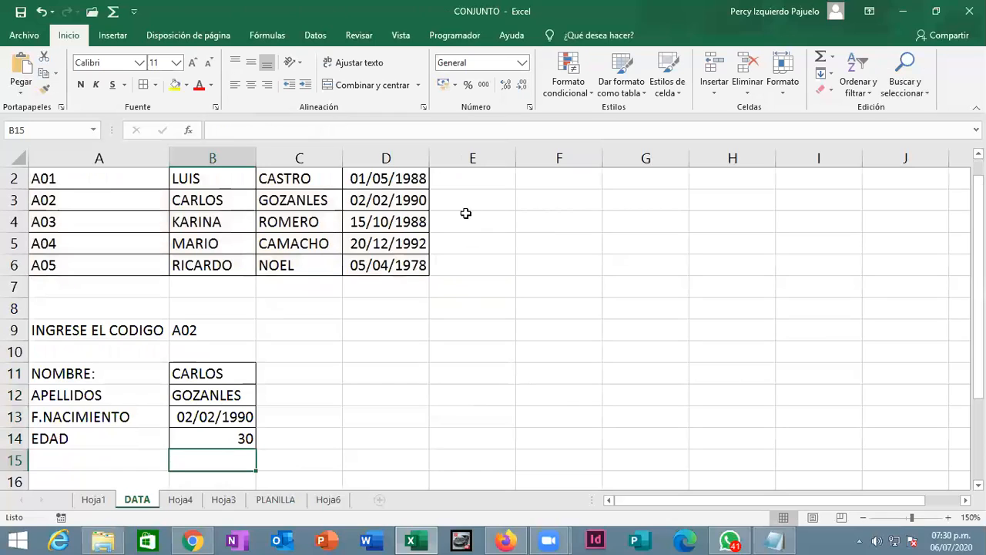
- Test all the lookups by choosing the codes A01, A03 and finally A05 in cell B9
left_click(225, 325)
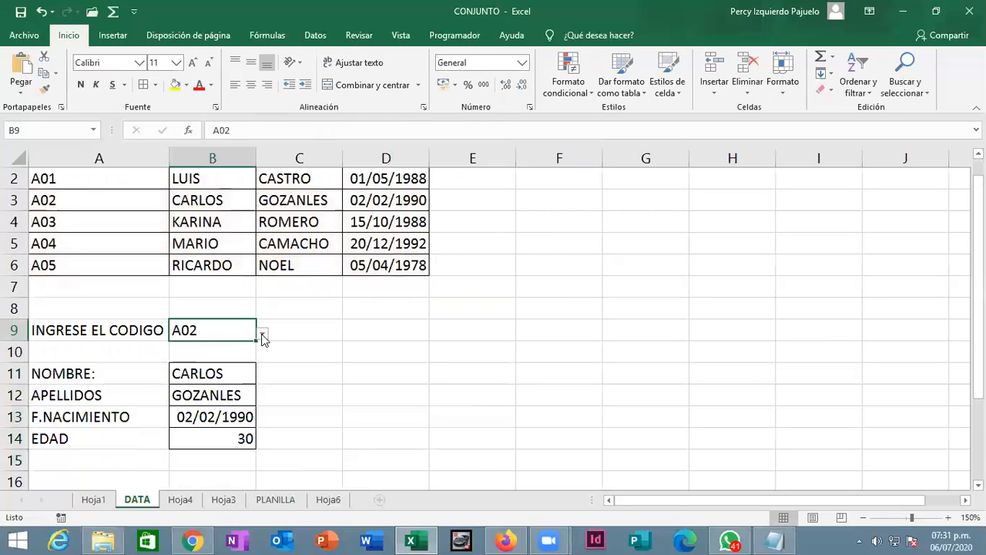
left_click(262, 334)
left_click(232, 349)
left_click(262, 333)
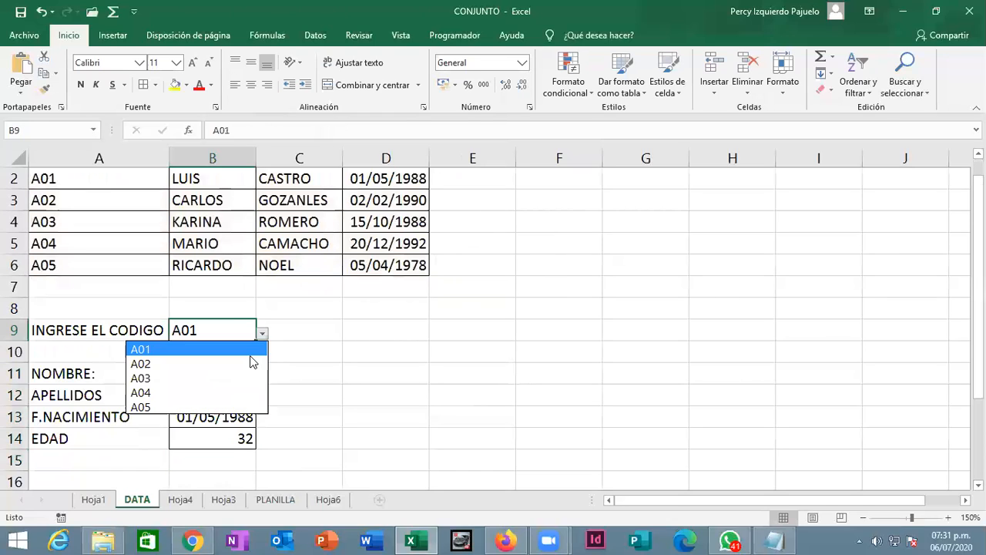
left_click(246, 377)
left_click(262, 334)
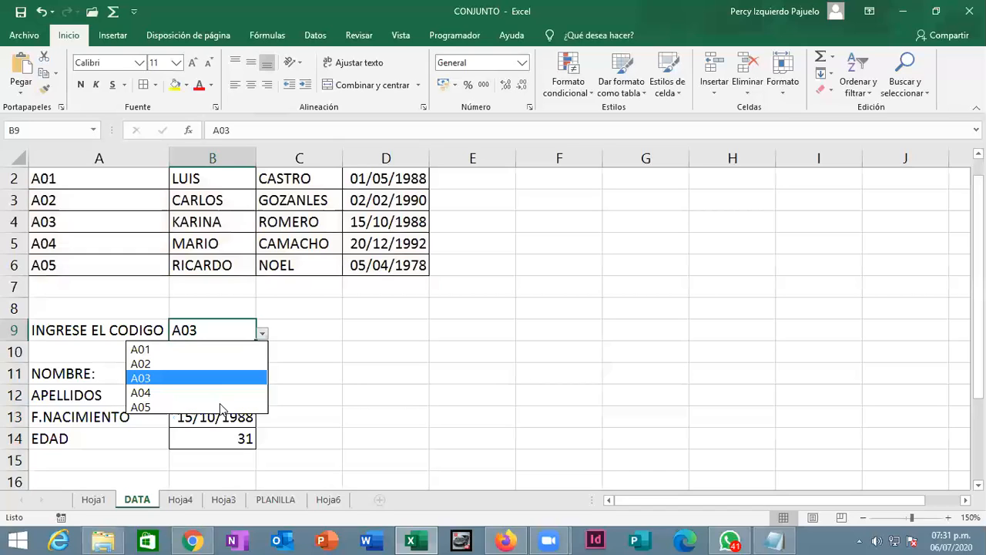
key("Return")
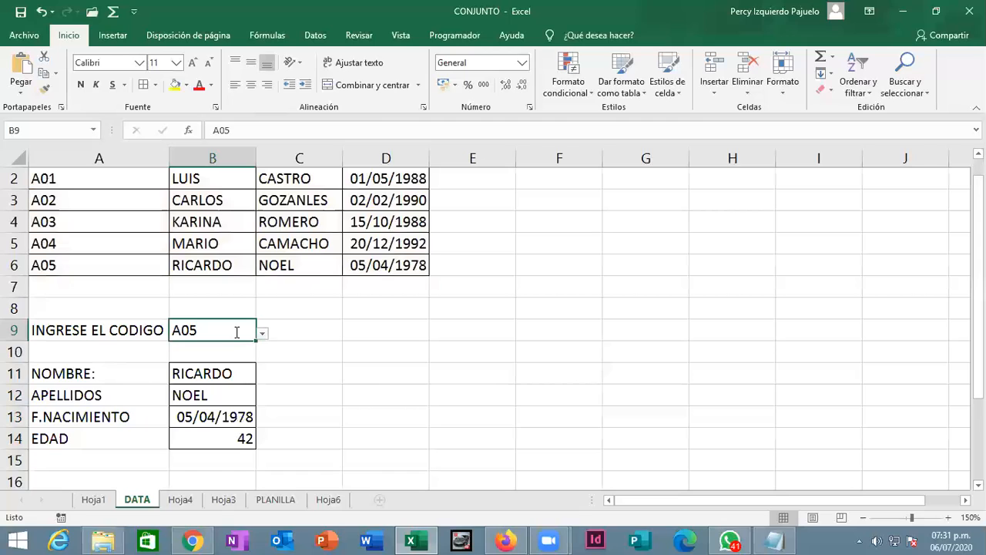
- Test the lookups by setting the code in B9 to A04 and then to A05
type("A04")
key("Return")
left_click(236, 332)
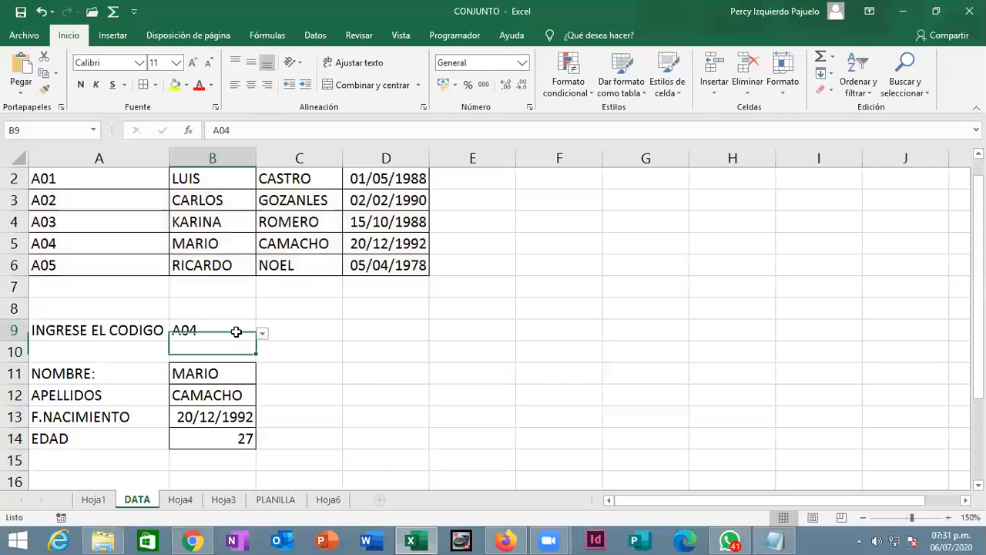
left_click(262, 344)
left_click(249, 335)
left_click(262, 335)
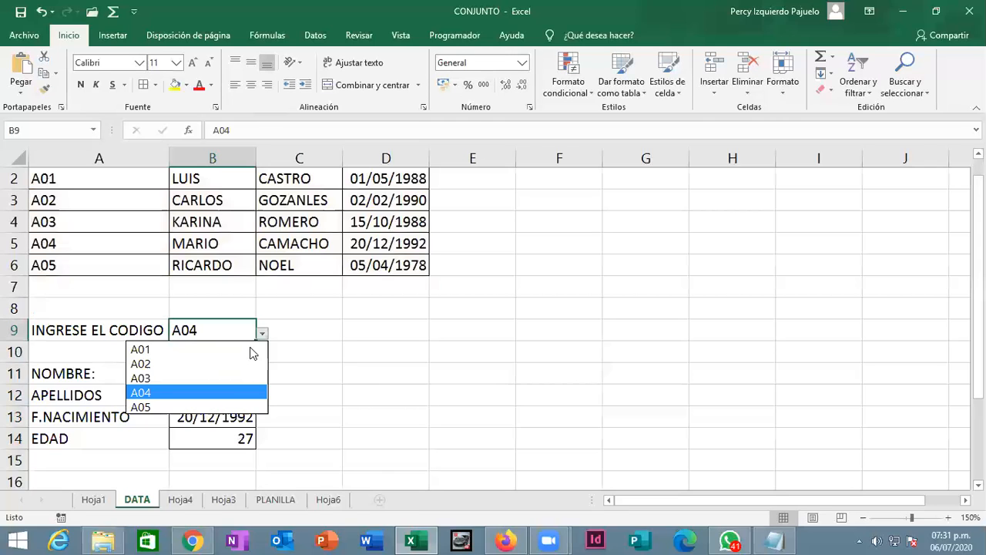
key("Return")
left_click(263, 332)
left_click(235, 407)
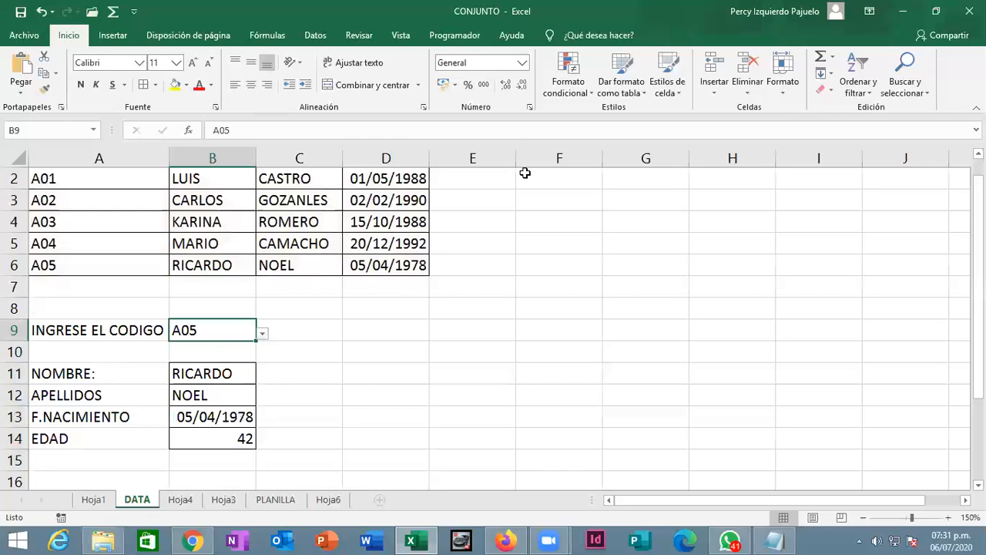
- Re-enter the data validation of B9 as a list (Lista) with the source =$A$2:$A$6, and close the dialog
left_click(316, 36)
left_click(569, 91)
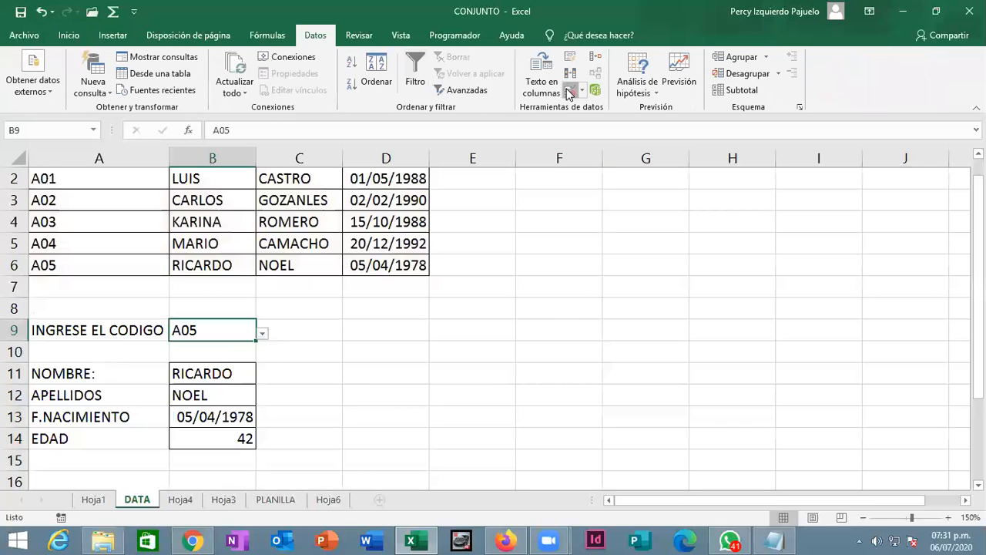
left_click(626, 316)
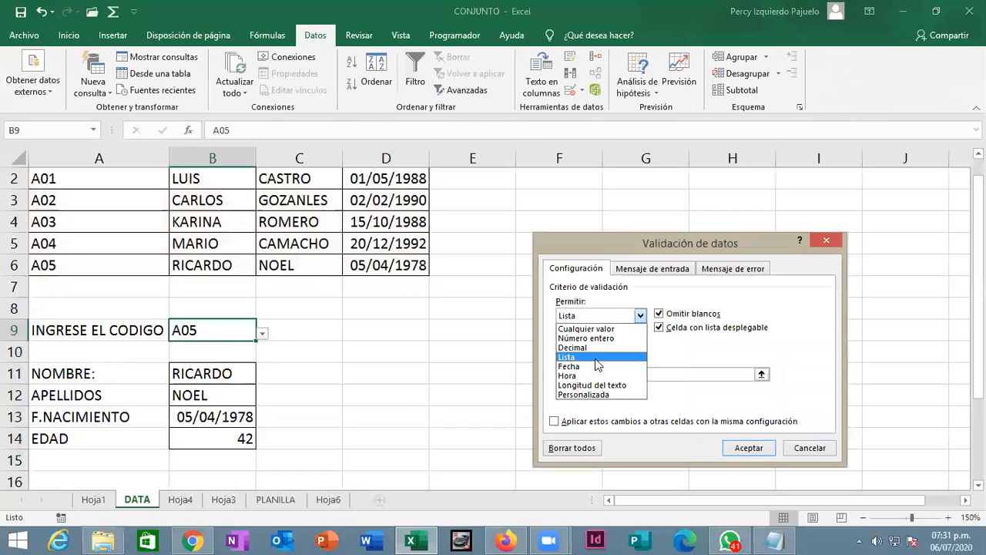
left_click(597, 358)
key("Tab")
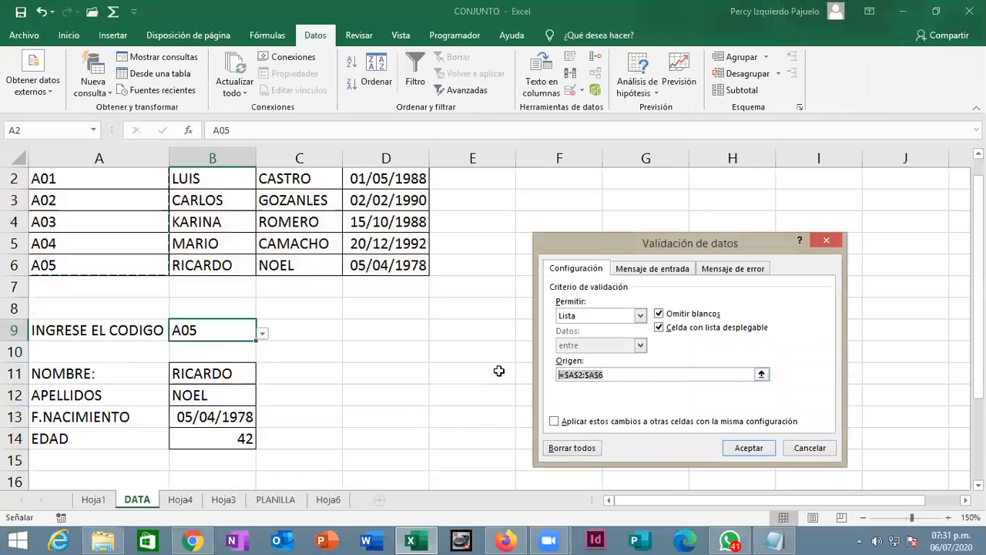
key("BackSpace")
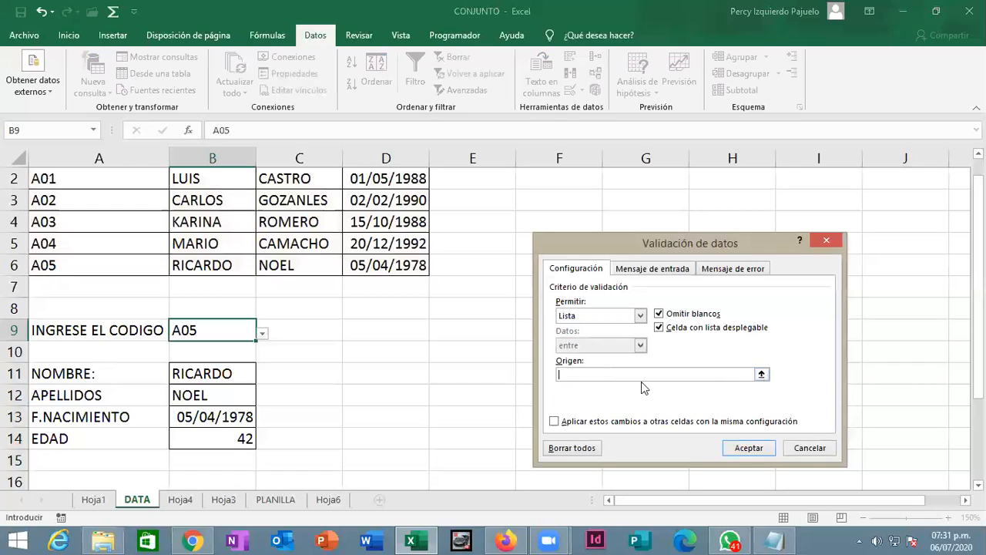
left_click(641, 315)
left_click(605, 357)
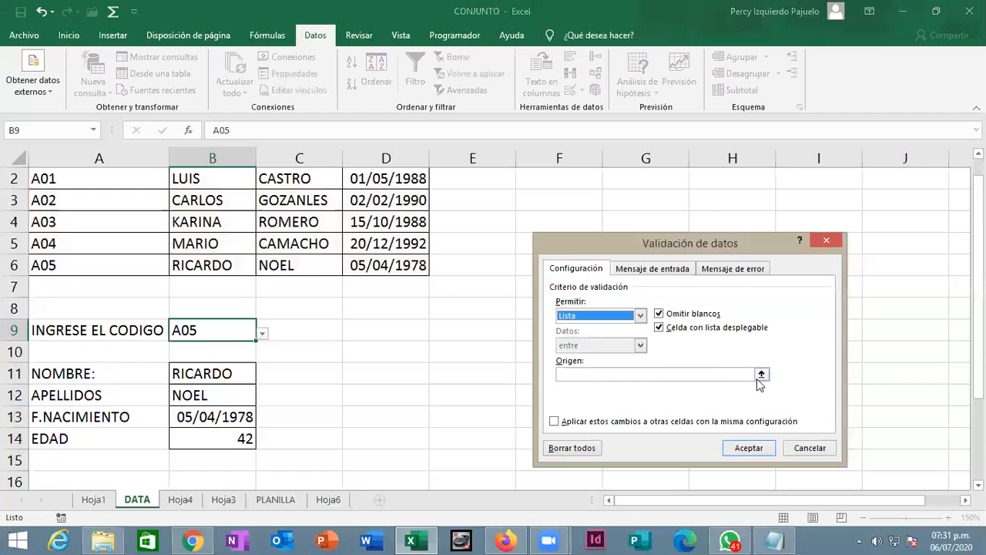
left_click(761, 375)
left_click(761, 375)
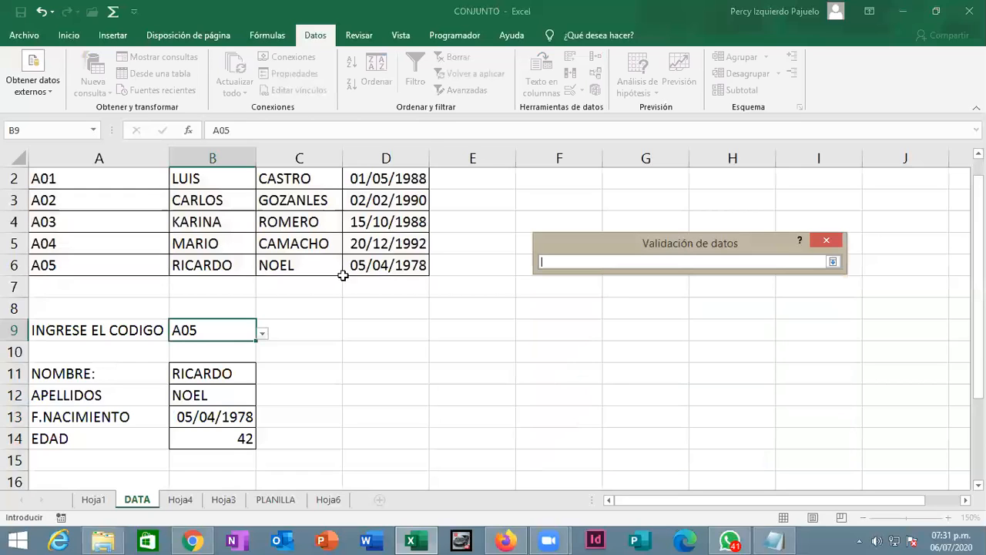
scroll(121, 212, "up", 1)
left_click_drag(121, 215, 123, 286)
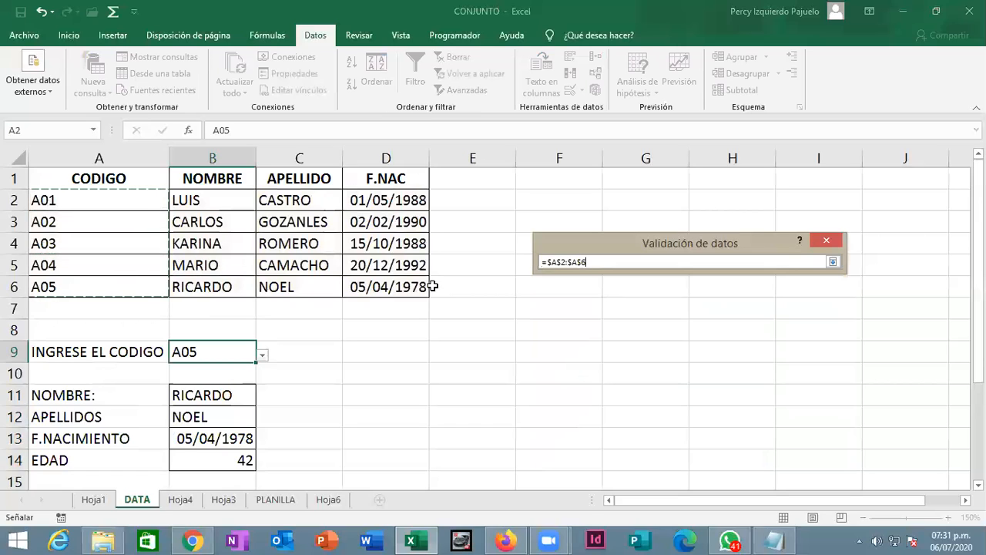
left_click(834, 263)
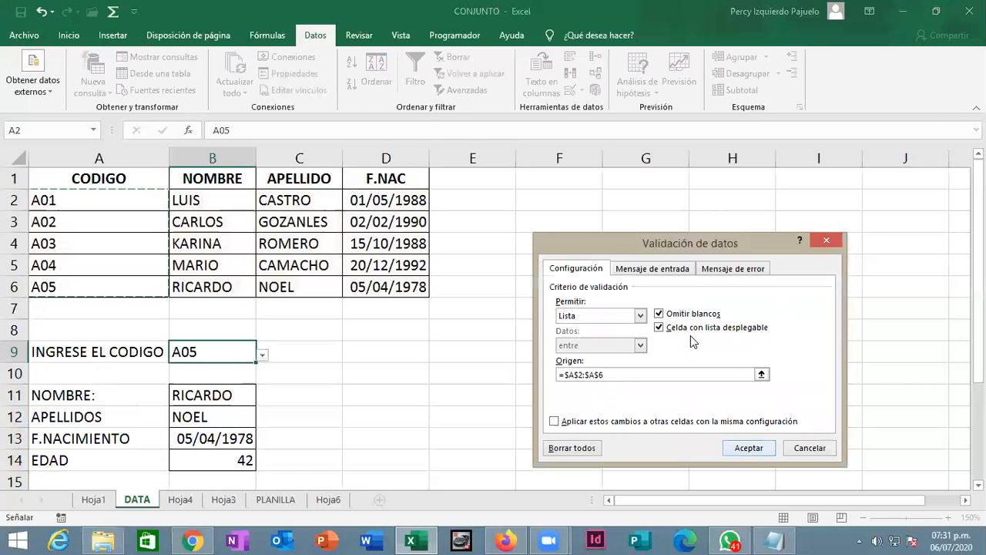
left_click_drag(693, 243, 511, 169)
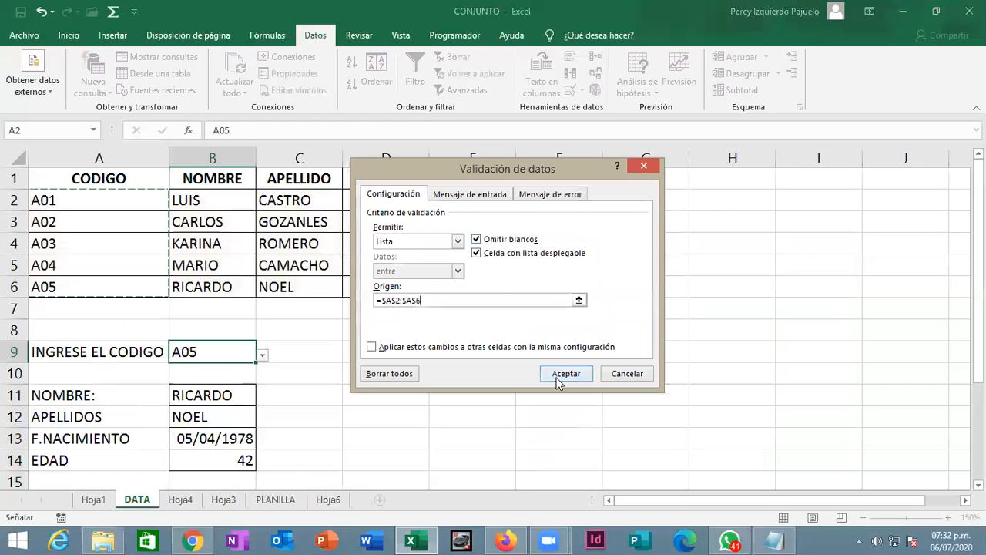
key("Escape")
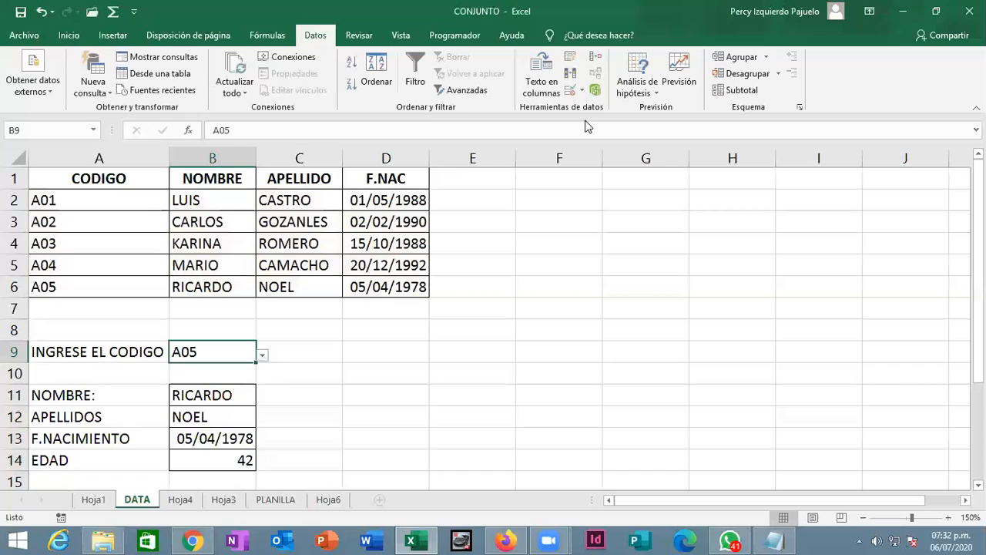
- Clear all data validation settings from cell B9
left_click(578, 91)
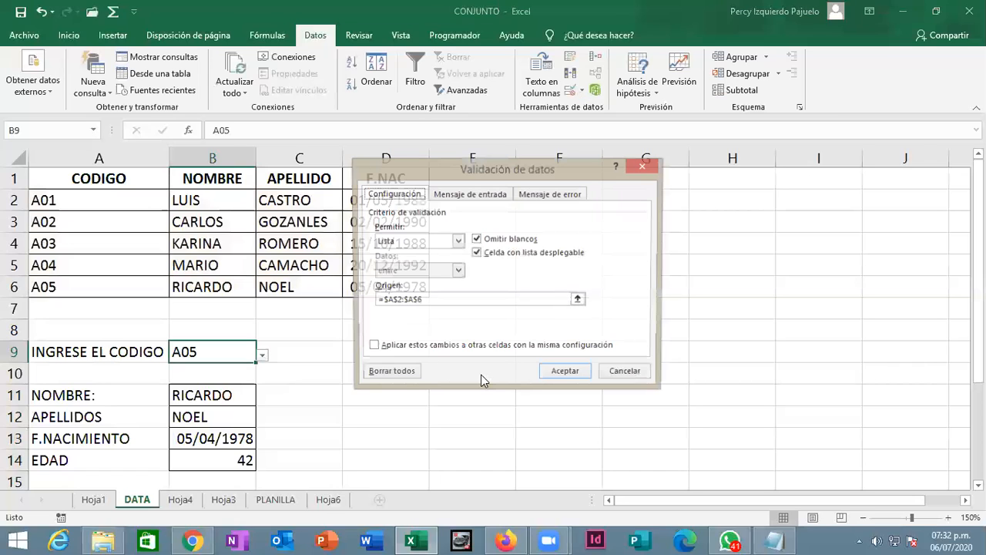
left_click(393, 372)
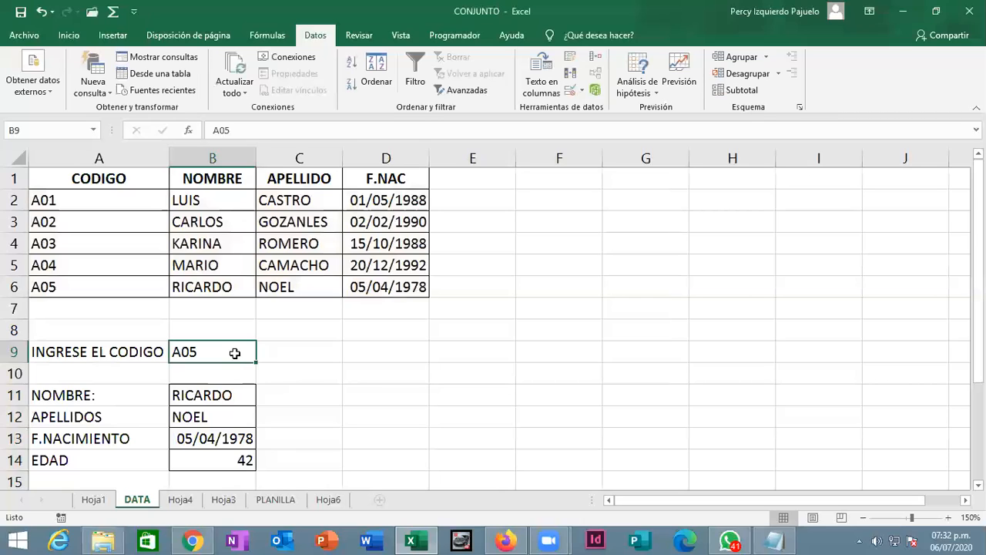
left_click(285, 388)
- Create a list data validation in cell B9 using the codes in =$A$2:$A$6 as its source
left_click(231, 349)
left_click(572, 90)
left_click(457, 241)
left_click(444, 282)
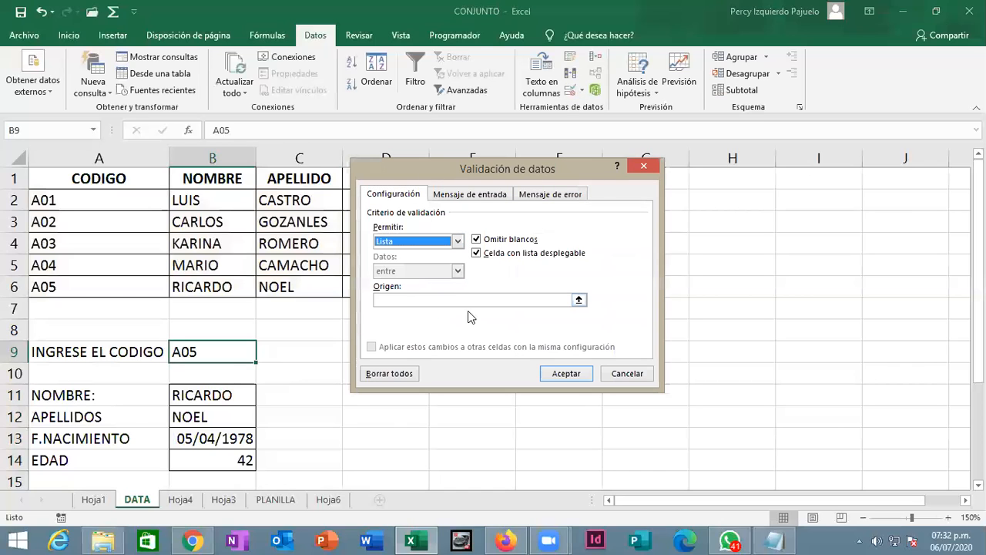
left_click(579, 300)
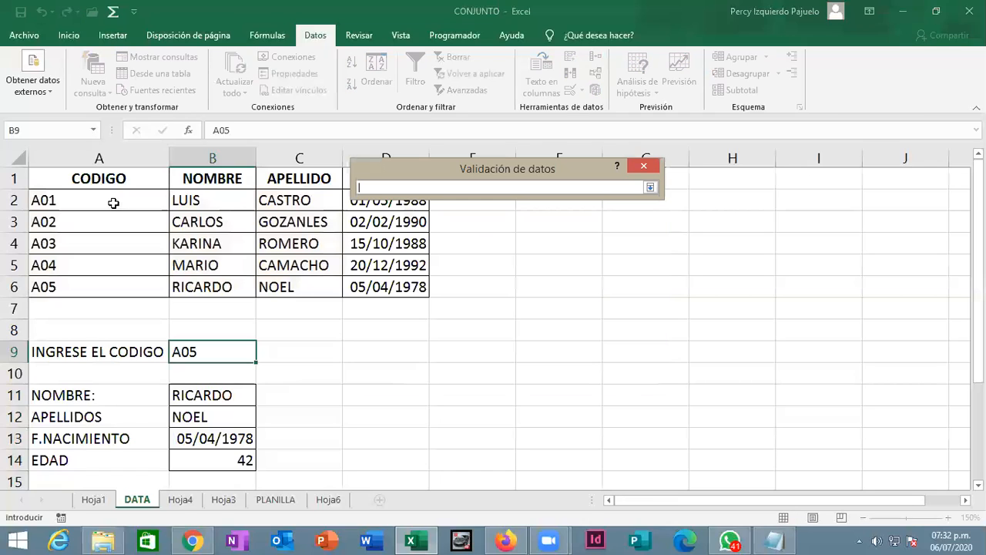
left_click_drag(140, 201, 143, 288)
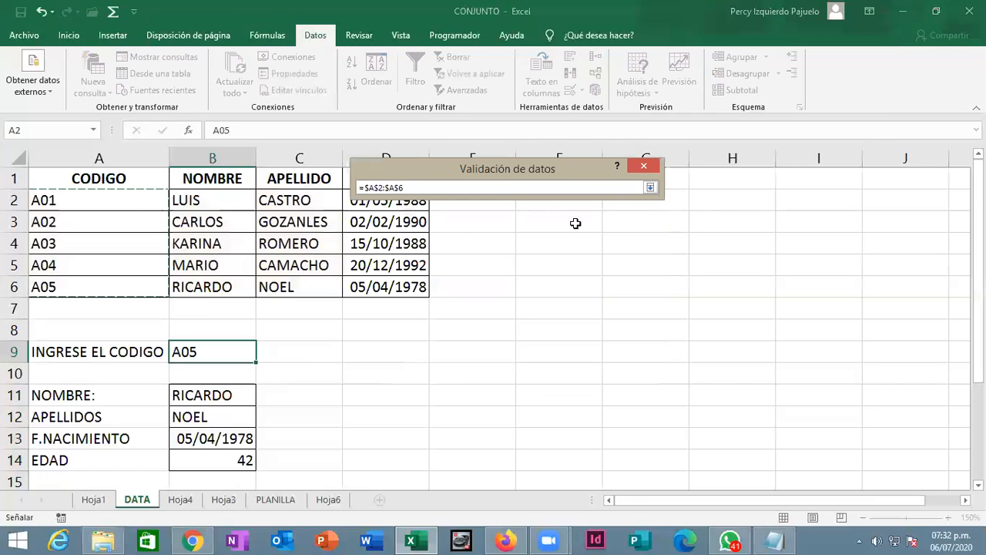
left_click(652, 191)
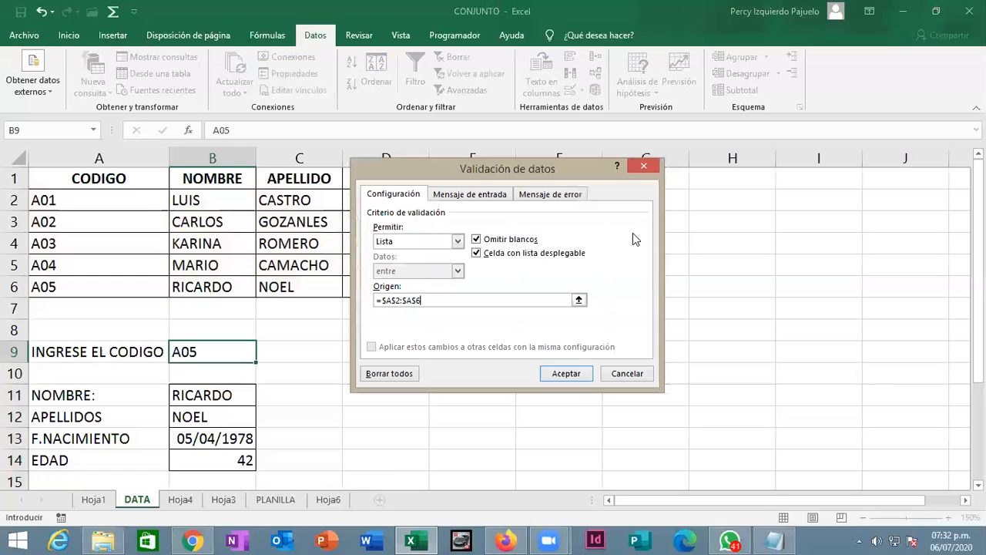
left_click(571, 377)
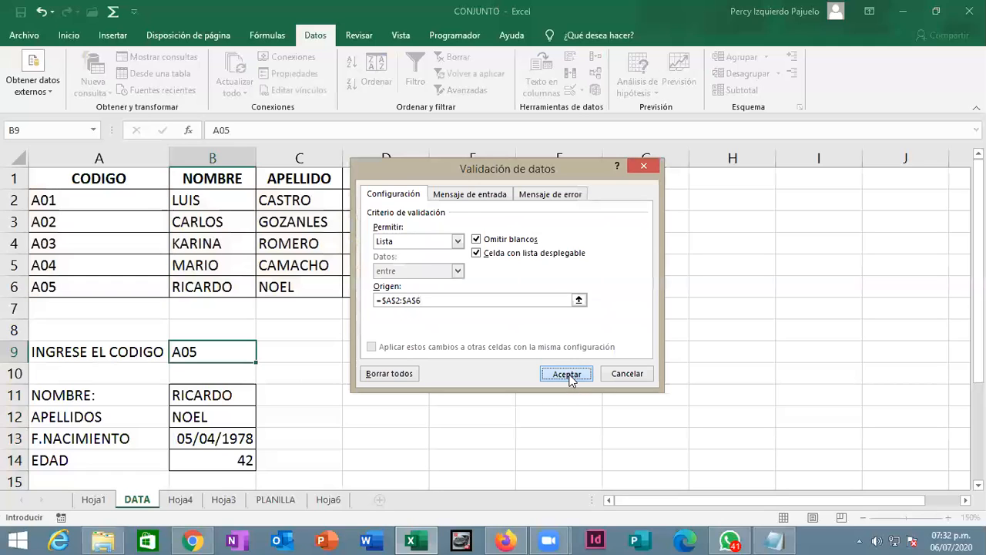
- Try the dropdown in B9 by choosing code A02 and finally A04
left_click(263, 356)
left_click(251, 385)
left_click(263, 355)
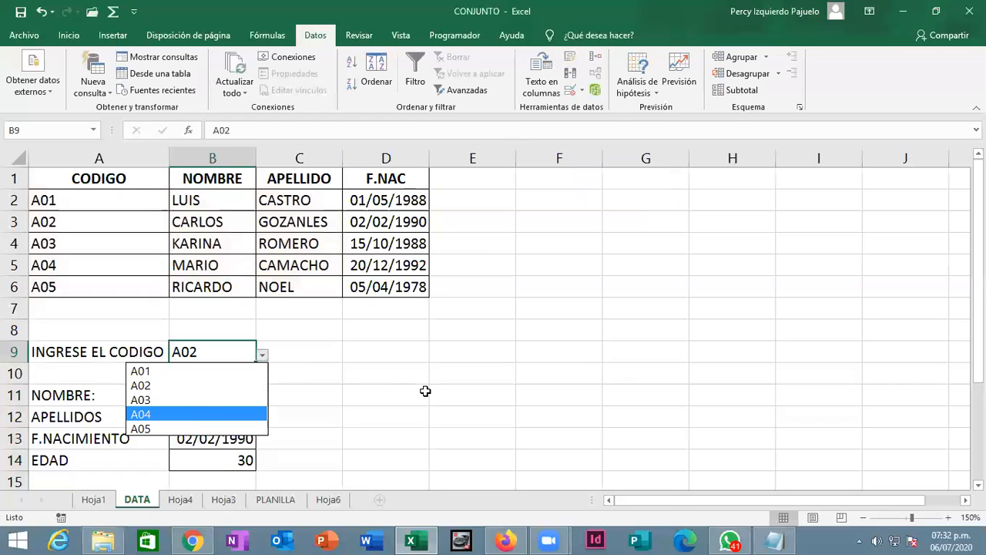
key("Return")
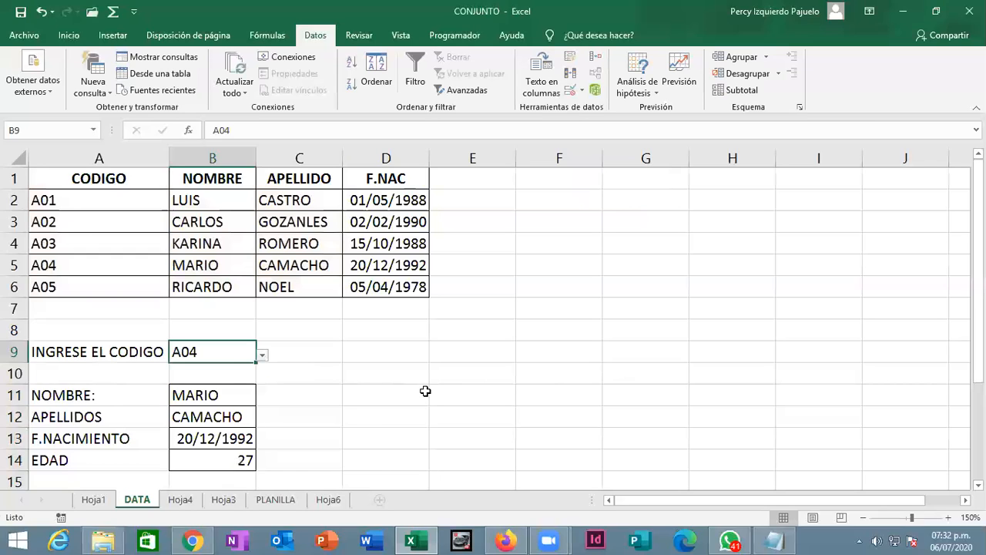
- Clear the name and surname formulas from B3:B4 on sheet Hoja4
left_click(196, 502)
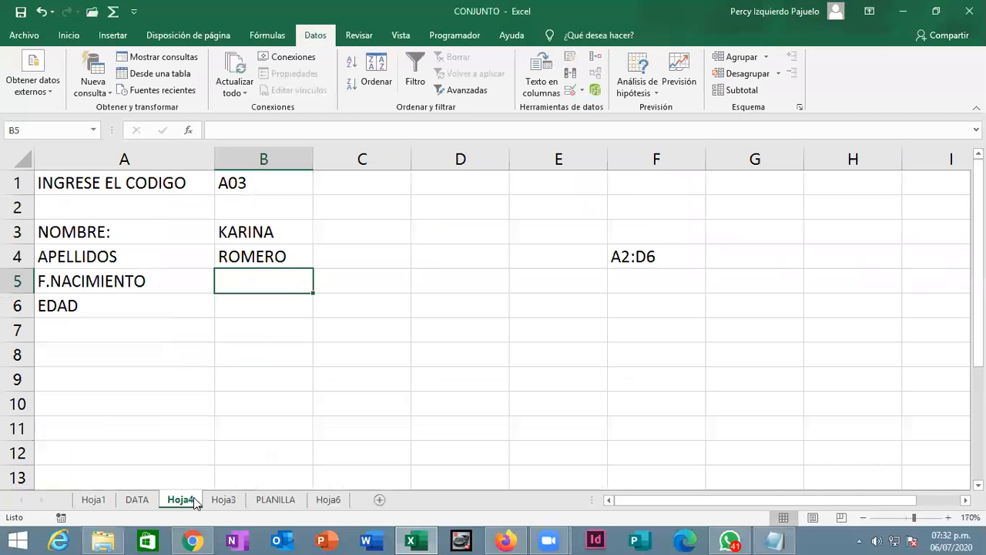
left_click(273, 231)
left_click_drag(283, 255, 636, 279)
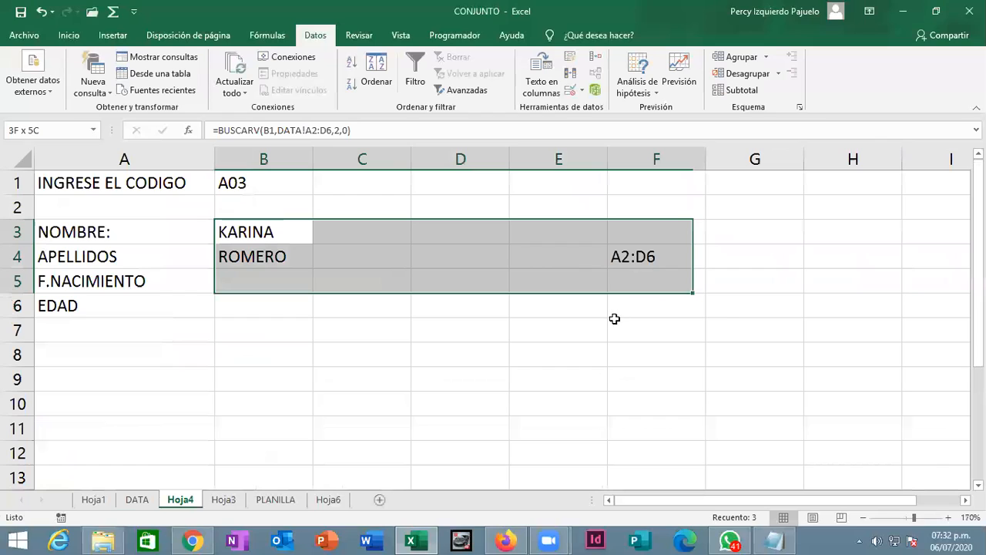
key("Left")
key("Right")
key("shift+Down")
key("ctrl+c")
key("Delete")
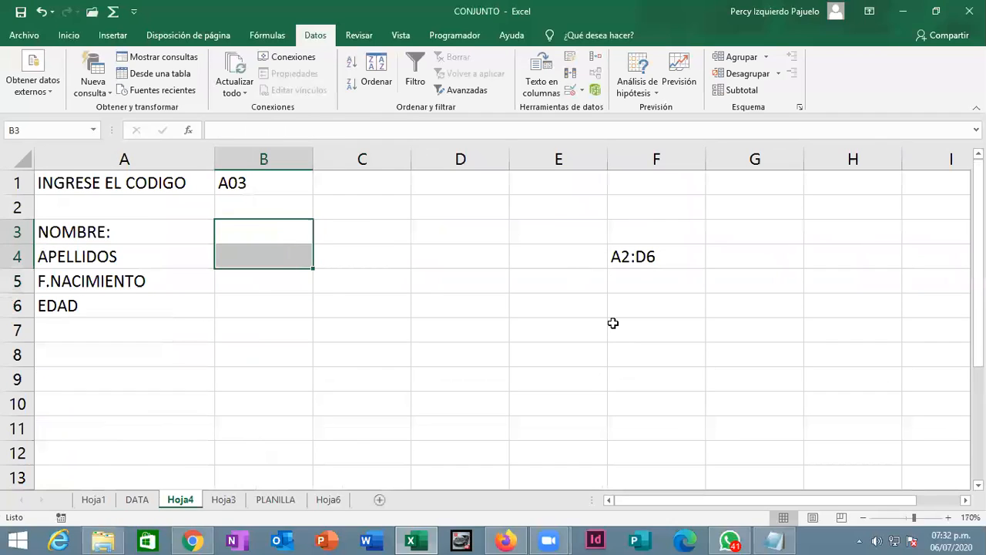
- Apply all borders to the range A3:B6 on Hoja4, and select the code cell B1
left_click(246, 262)
left_click_drag(127, 237, 245, 310)
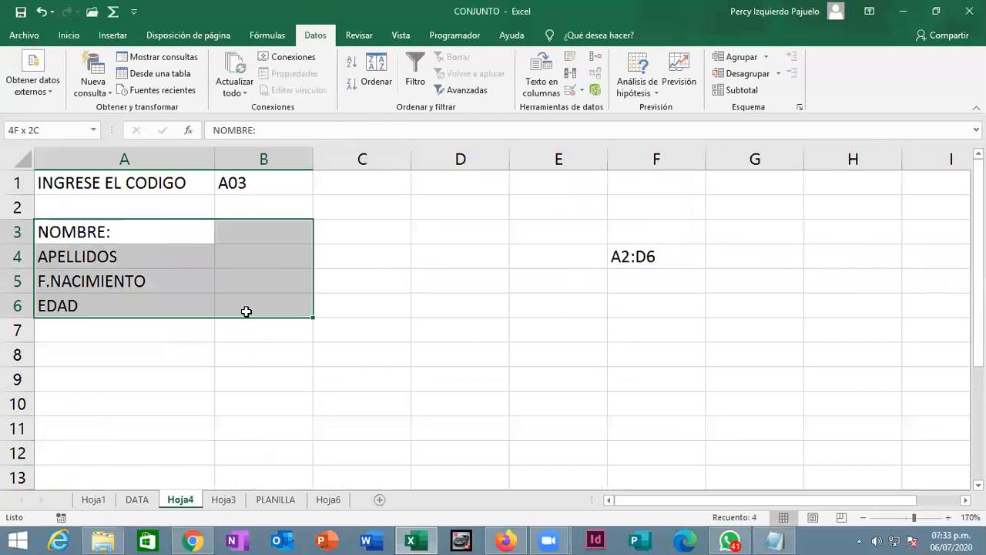
left_click(69, 34)
left_click(333, 235)
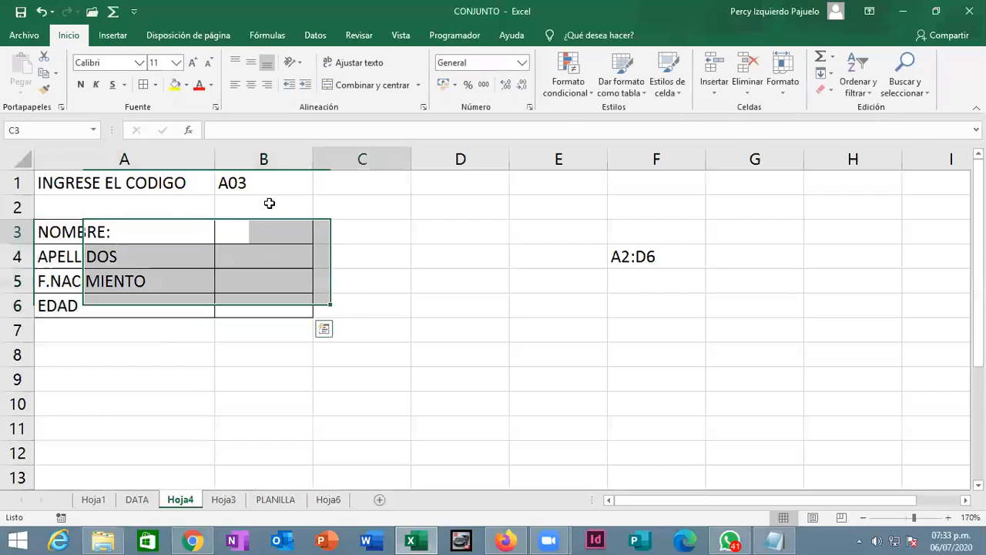
left_click(267, 187)
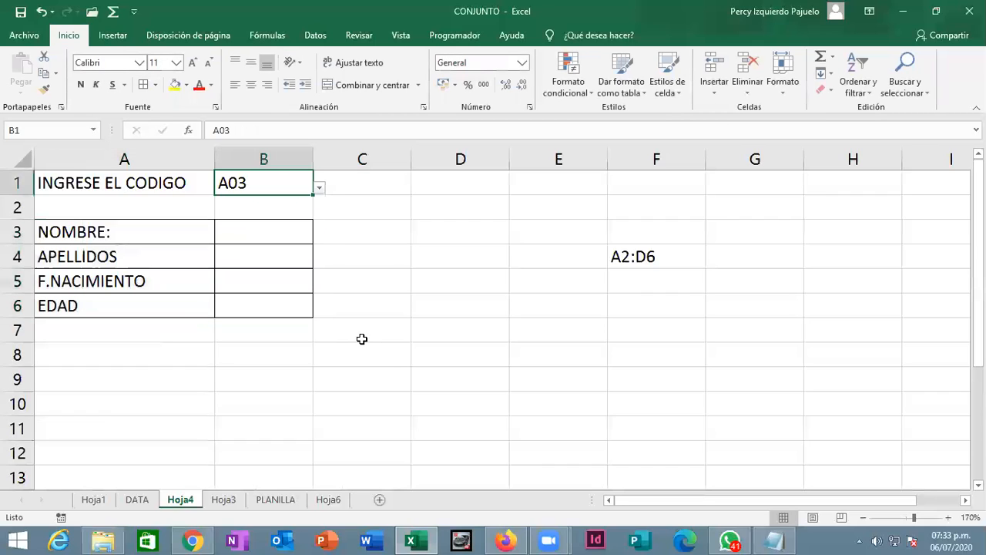
- Review the BUSCARV formula in cell B11 of the DATA sheet and its arguments, leaving it as it is
left_click(138, 499)
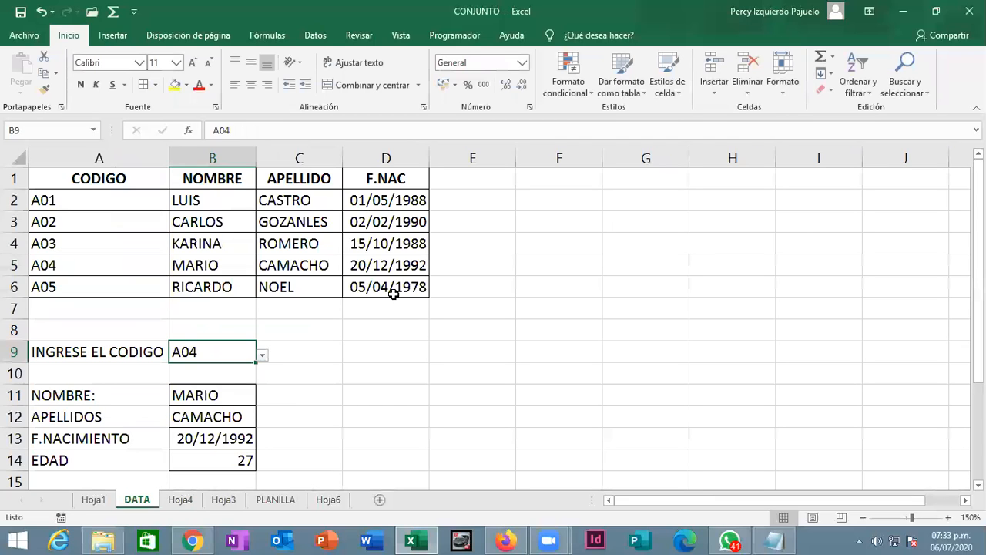
left_click(92, 397)
left_click(190, 400)
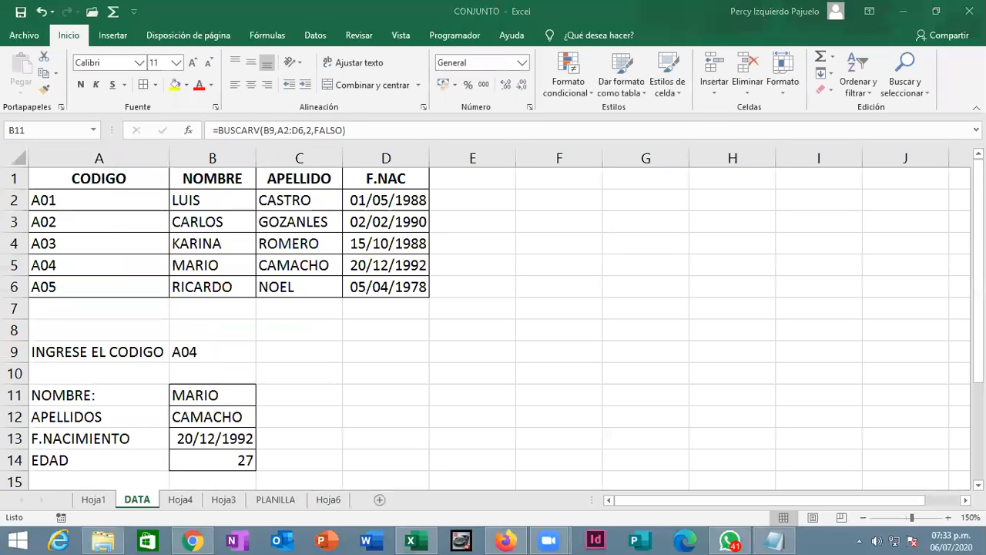
double_click(234, 394)
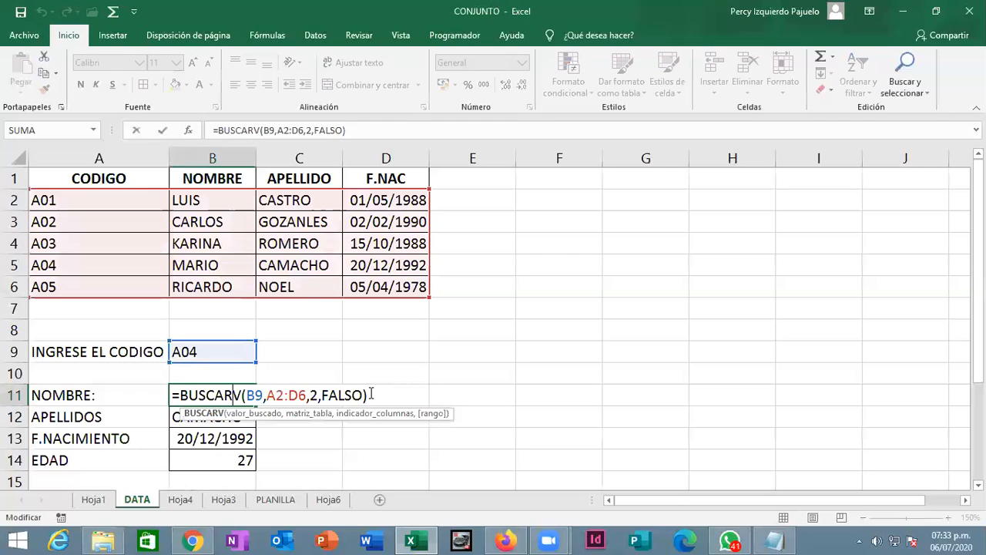
left_click(371, 393)
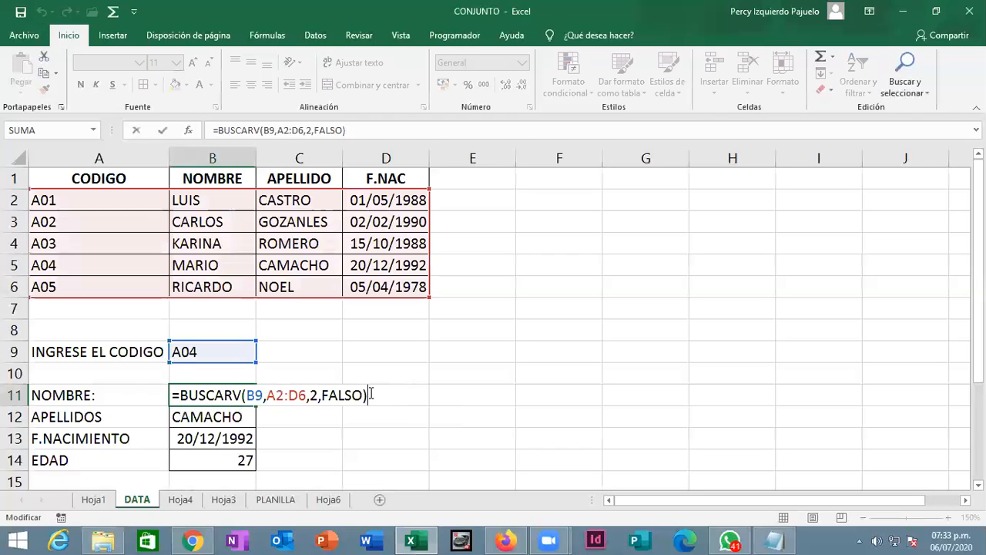
key("Return")
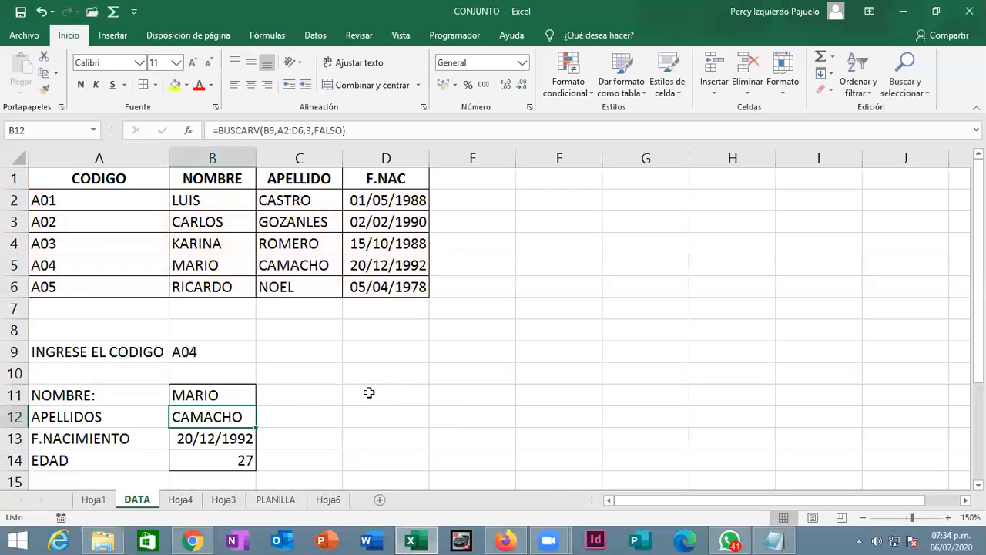
- Delete the contents of the lookup form in A9:C15 on the DATA sheet
left_click_drag(48, 344, 282, 472)
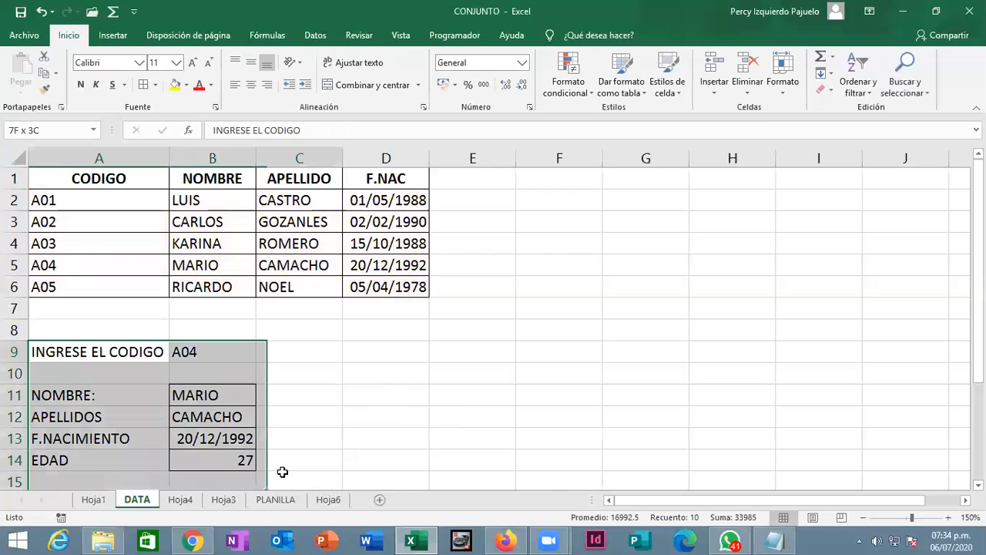
key("Delete")
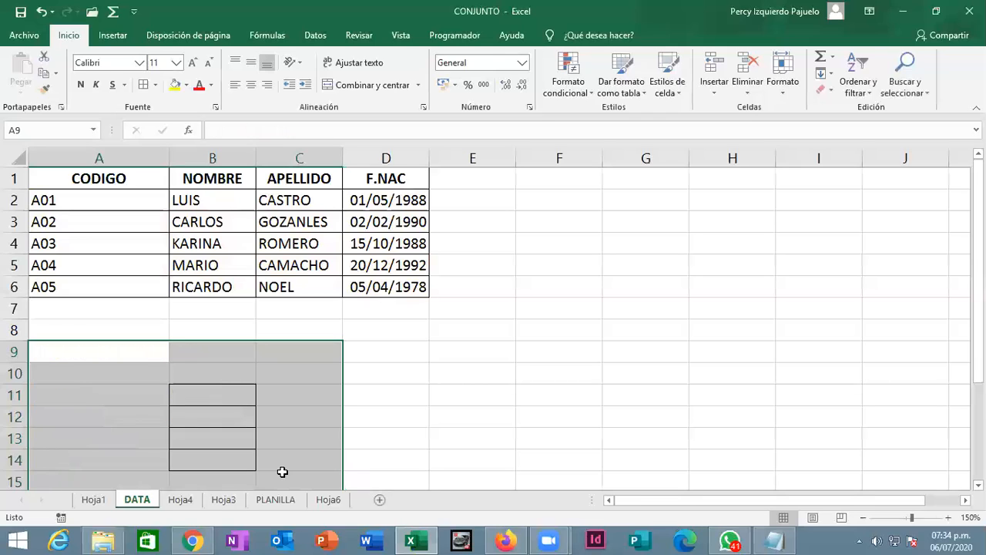
- Remove all borders from the emptied range A9:C15 on the DATA sheet
left_click(154, 85)
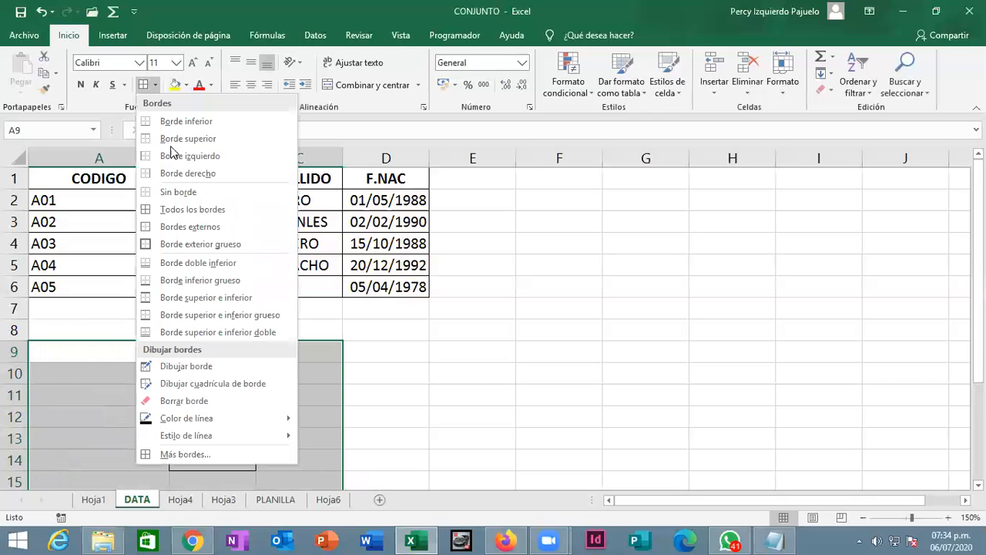
left_click(192, 210)
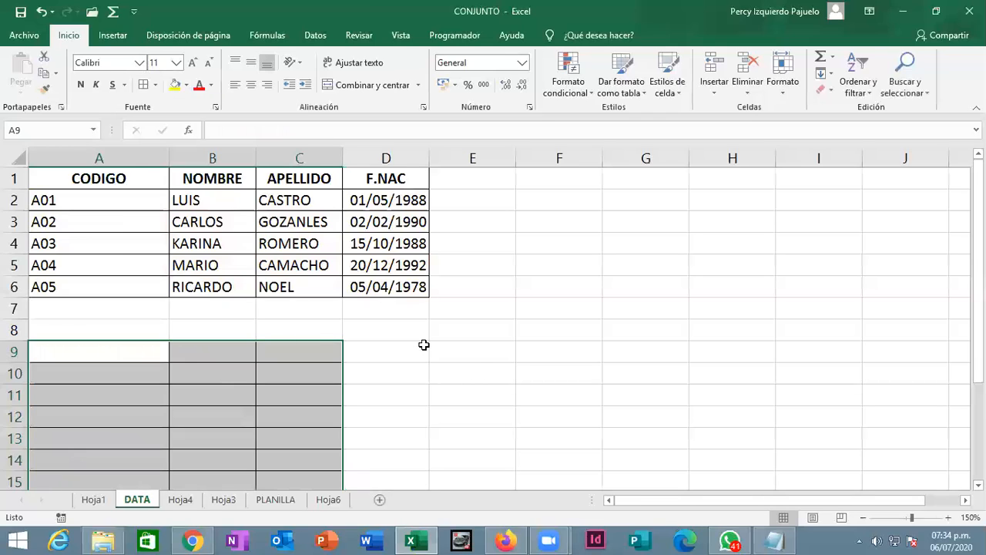
left_click(155, 84)
left_click(193, 191)
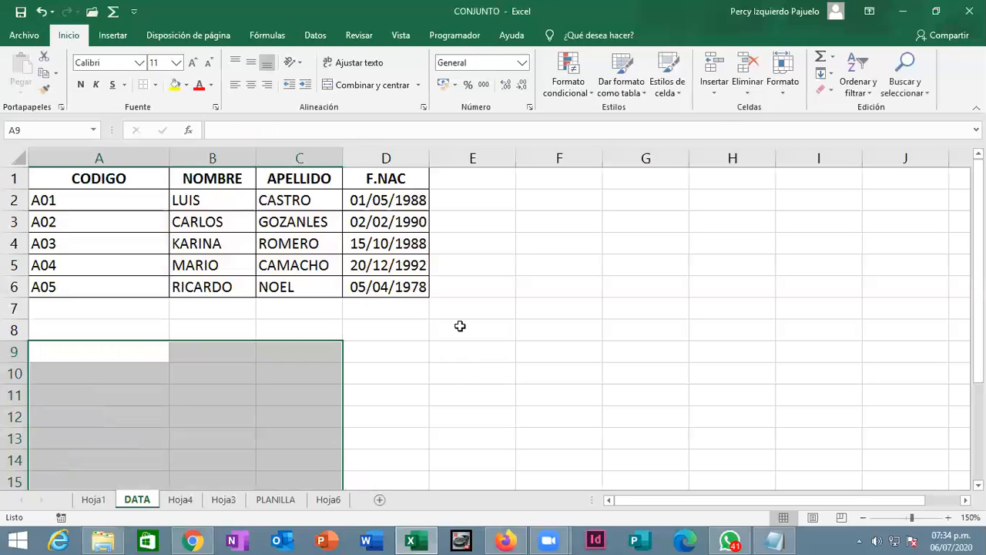
left_click(473, 330)
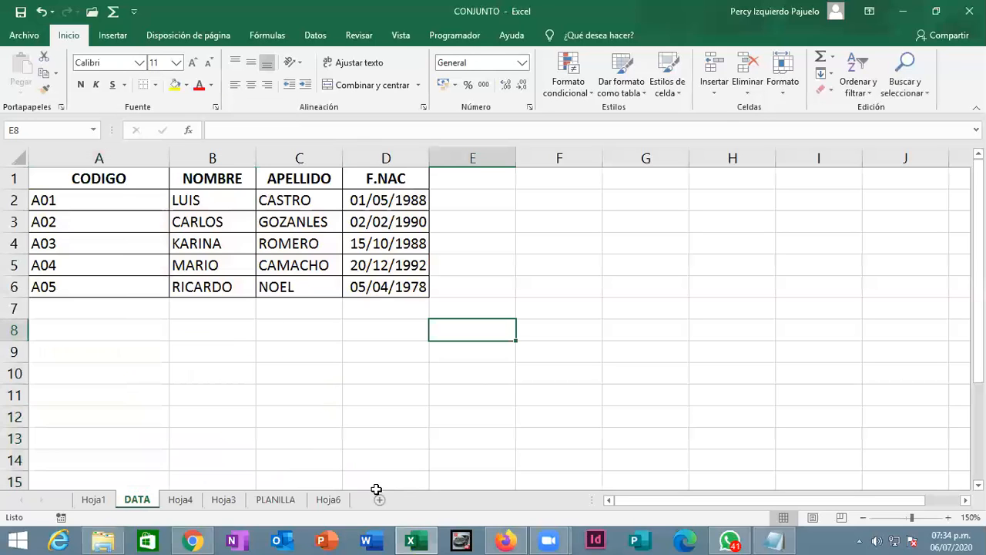
- Rename the sheet Hoja4 as BUSQUEDA
left_click(180, 501)
double_click(180, 501)
type("BUSQUEDA")
key("Return")
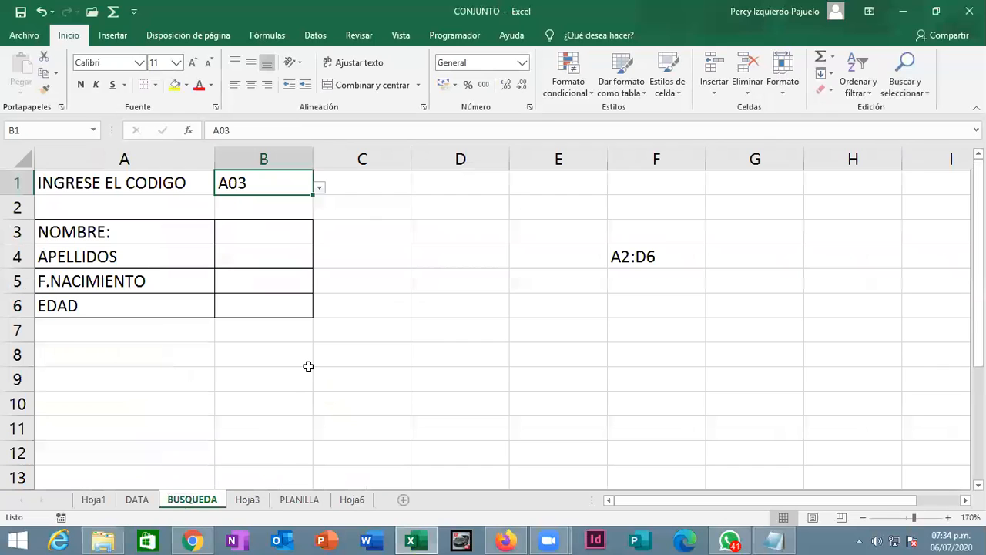
- Switch to the Notepad notes and add the heading "Referencias externas" below the Buscarh line, underlined with a row of dashes
left_click(774, 538)
left_click(471, 383)
left_click(628, 245)
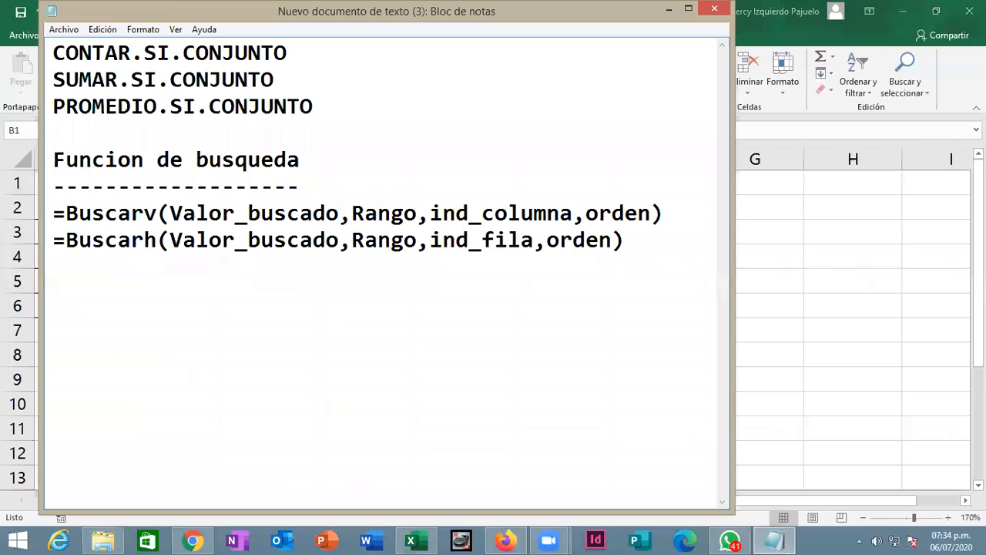
type("Referencias ")
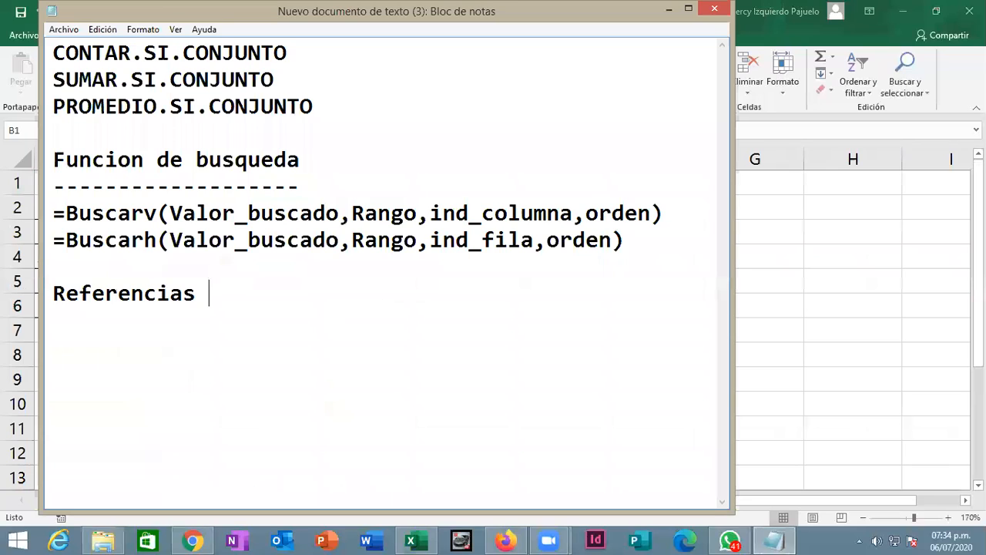
type("externa")
type("s")
key("Return")
type("-")
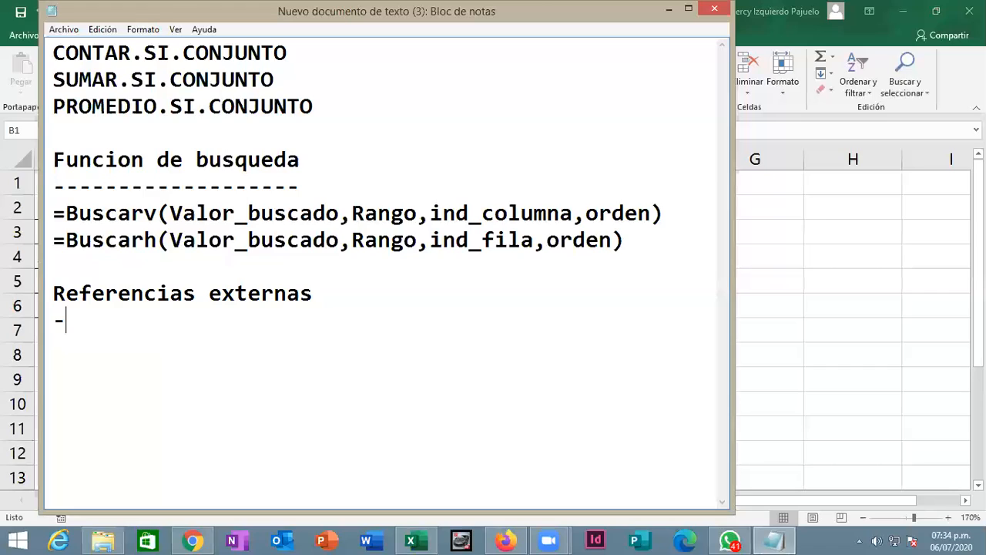
type("-------------------")
key("Return")
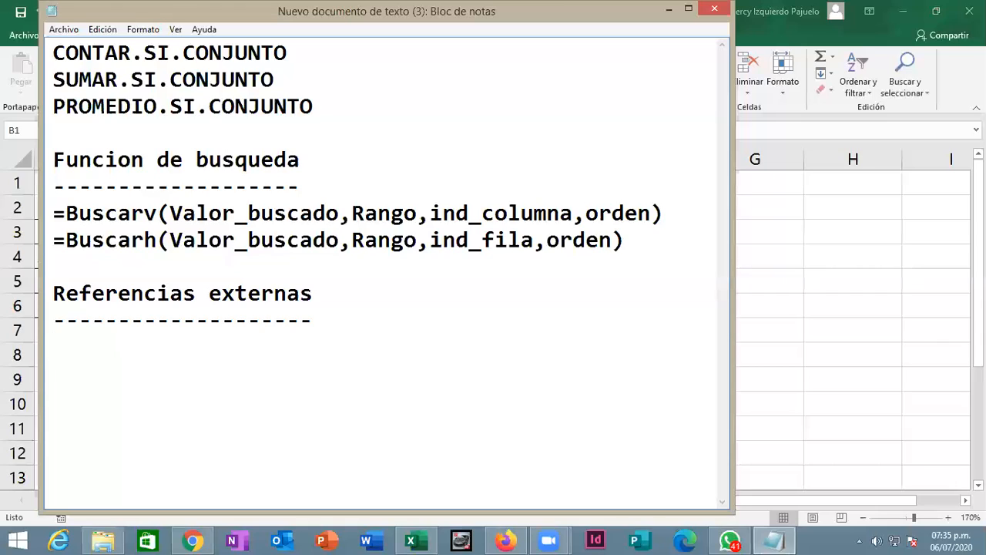
- Write the external reference syntax "=nombre_hoja!Rango" under the heading and leave a blank line after it
type("=nombre")
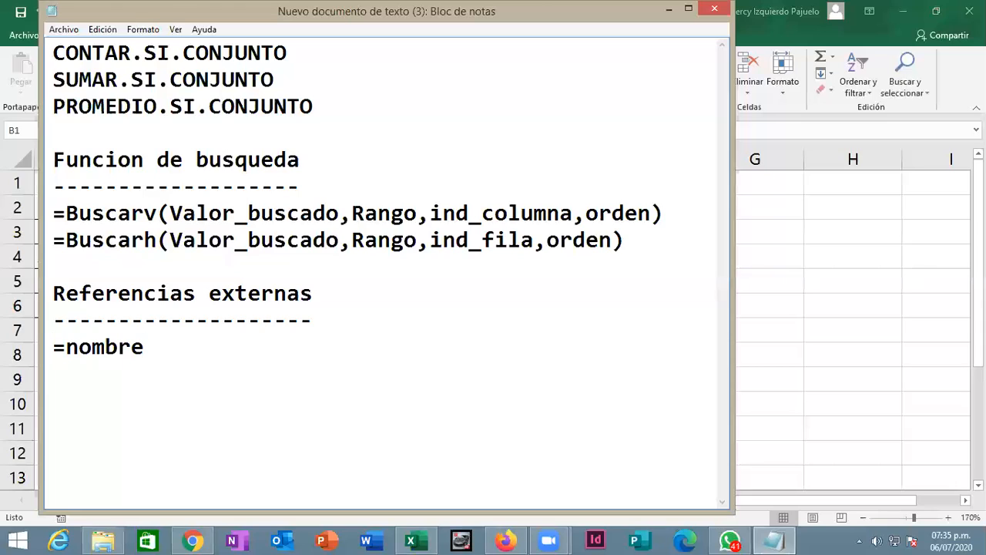
type("_hoja")
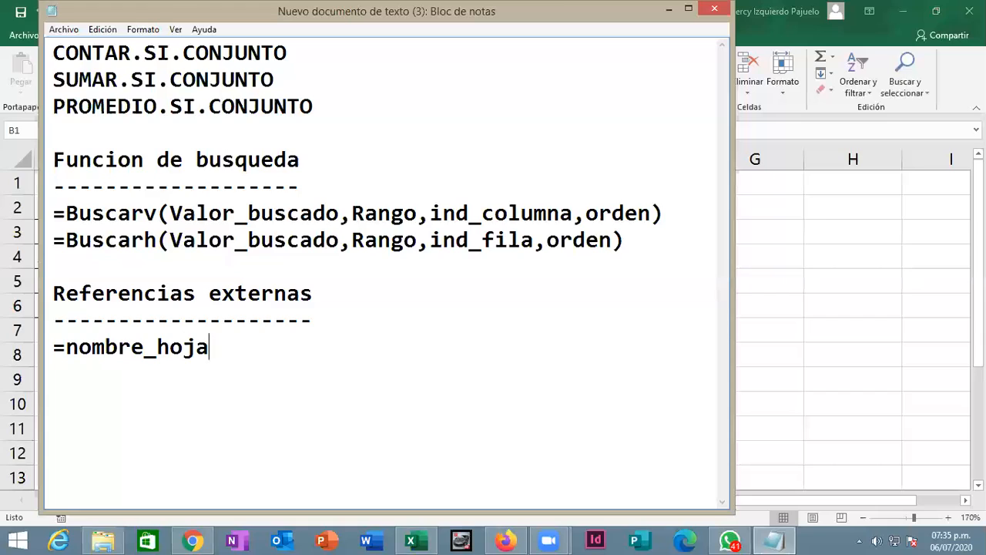
type("!Rango")
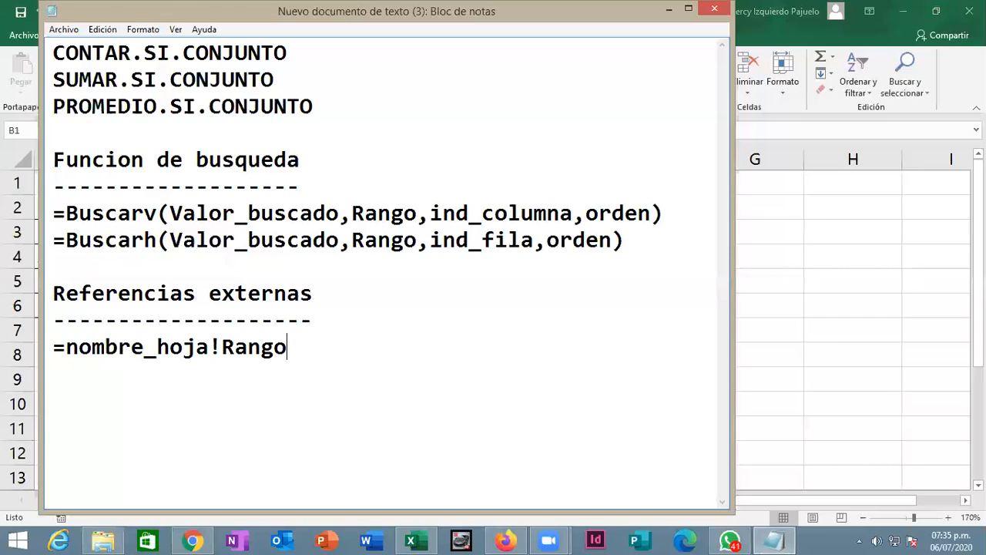
key("Return")
key("Return")
- Add the heading "Nombres de rango" to the notes and underline it with a row of dashes
type("Nombres ")
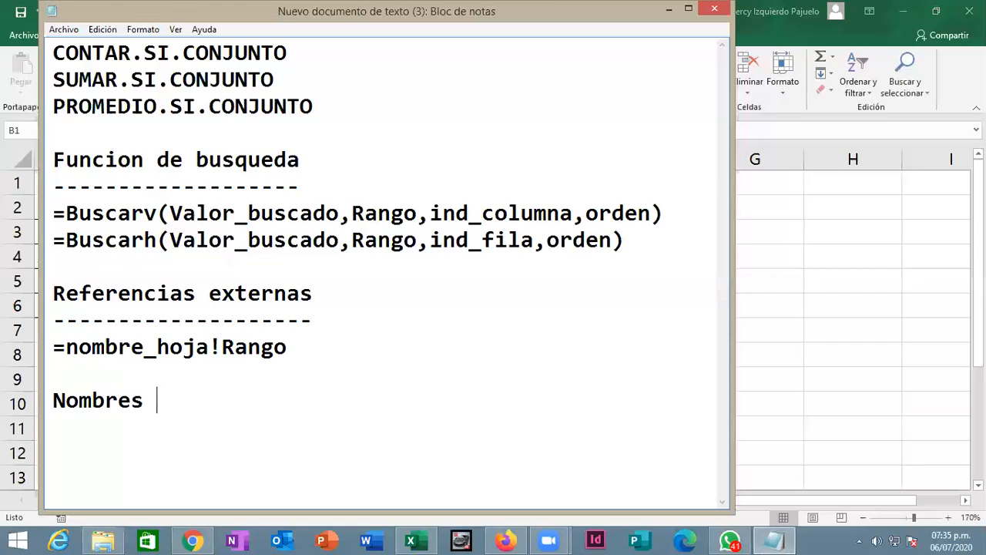
type("derango")
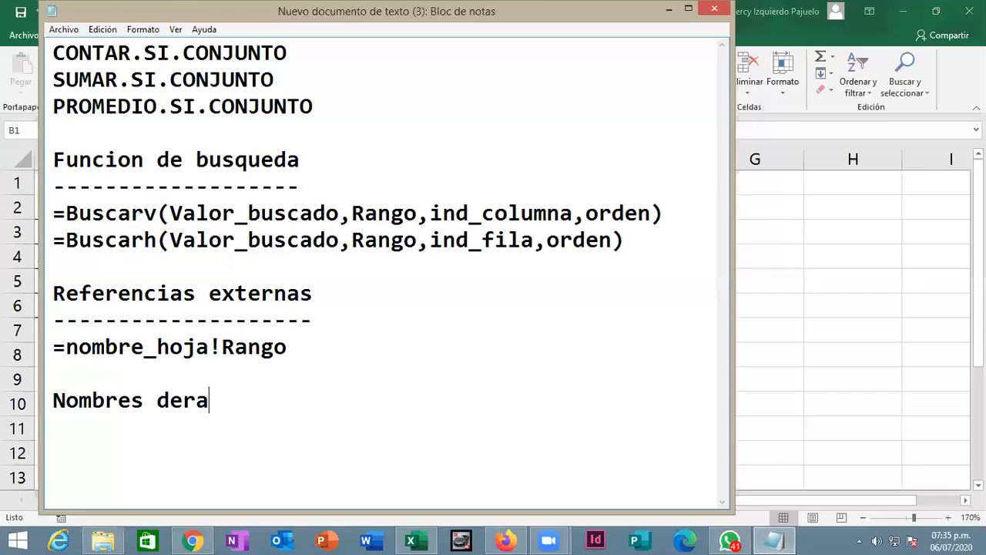
key("Return")
key("Up")
key("Right")
key("Right")
key("Right")
key("Right")
key("Right")
key("Right")
key("Right")
key("Right")
key("Right")
key("Right")
key("Right")
key("Right")
key("Right")
key("Left")
key("Left")
key("Right")
key("Right")
key("Right")
key("Right")
key("Right")
key("Return")
type("----------------")
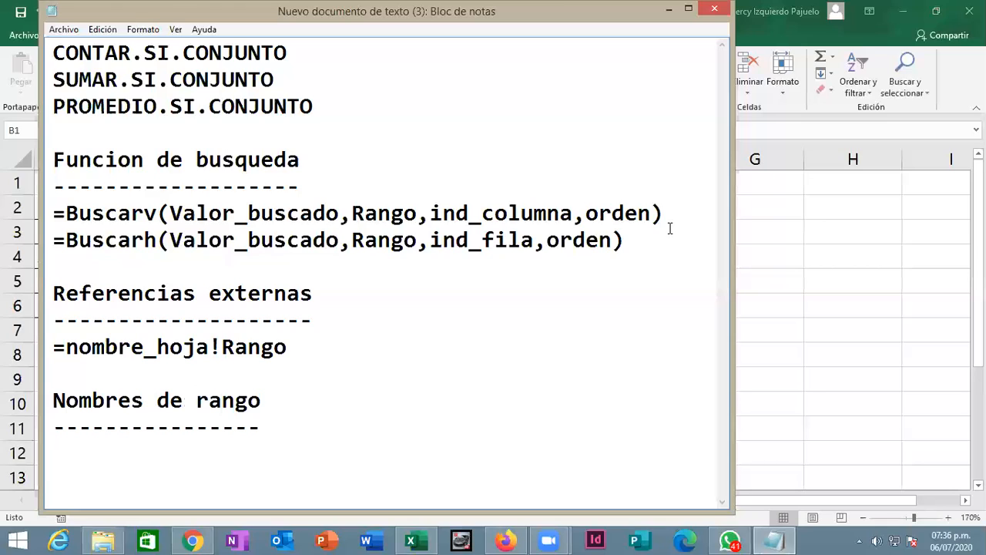
- Return to the Excel workbook and compare the table on DATA with the range written in F4 of BUSQUEDA
left_click(669, 10)
left_click(283, 232)
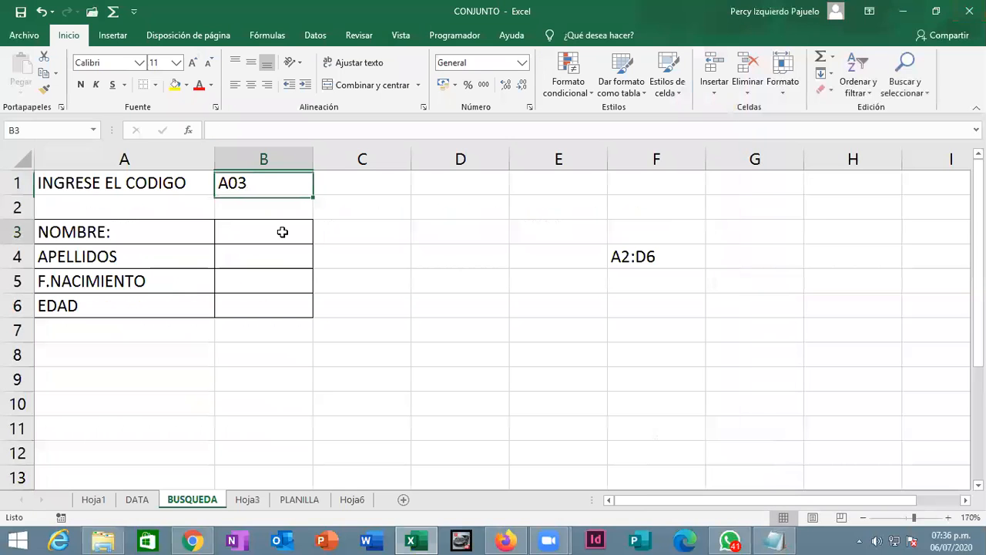
left_click(137, 499)
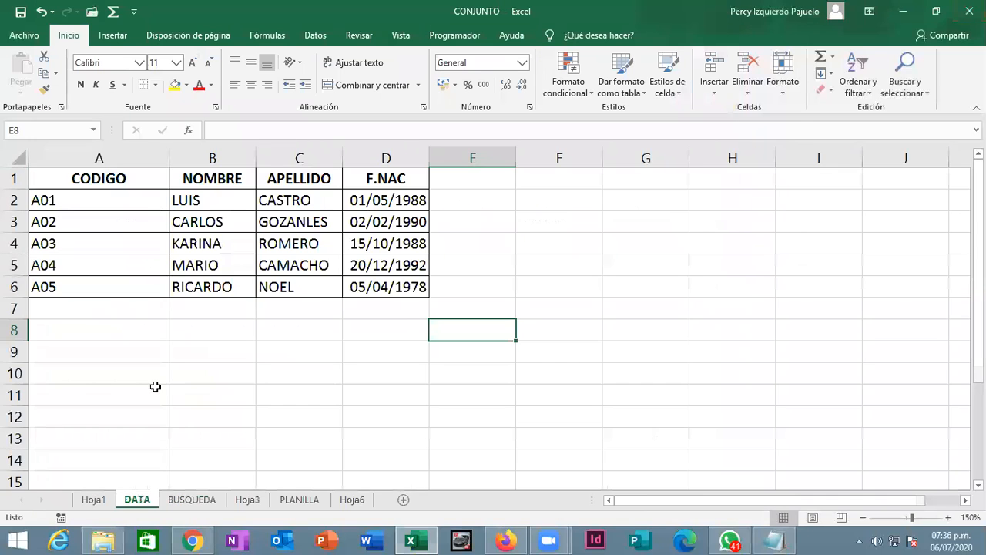
left_click(182, 501)
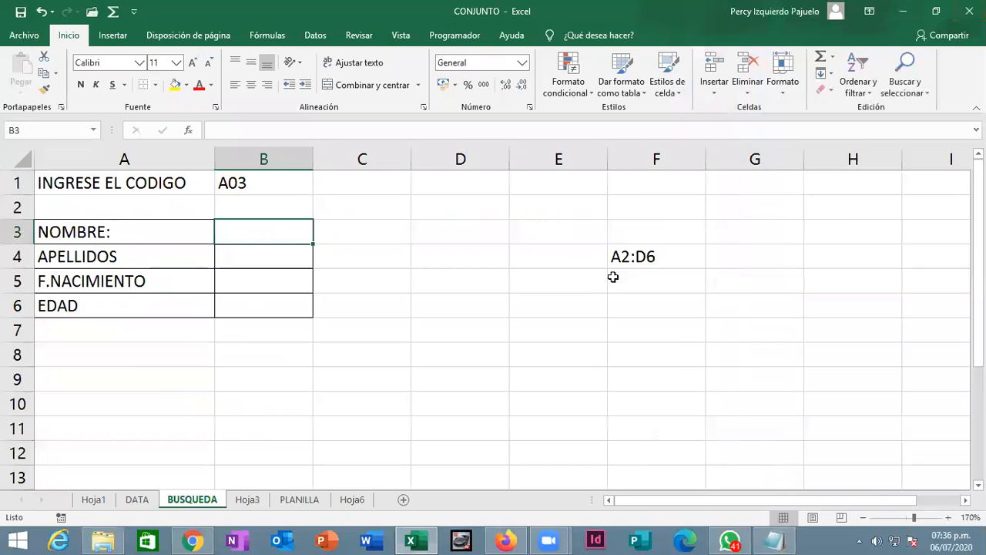
left_click(646, 261)
left_click(139, 500)
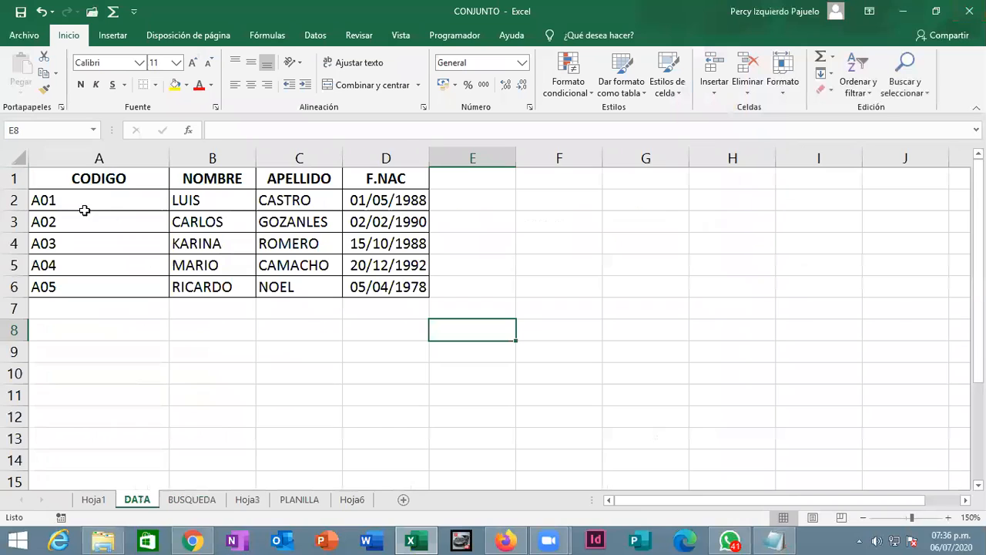
left_click(205, 503)
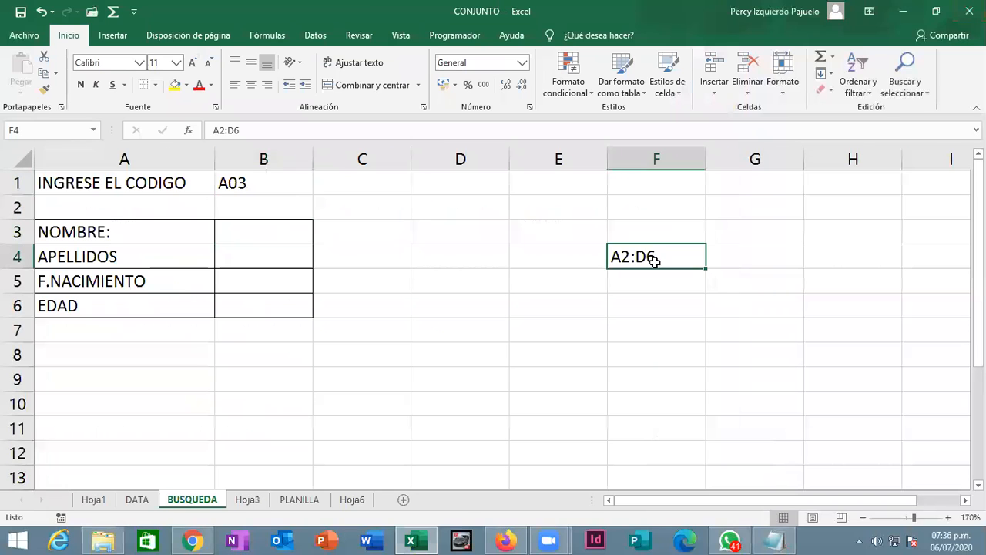
- Set the lookup code in B1 of the BUSQUEDA sheet to A01
left_click(224, 231)
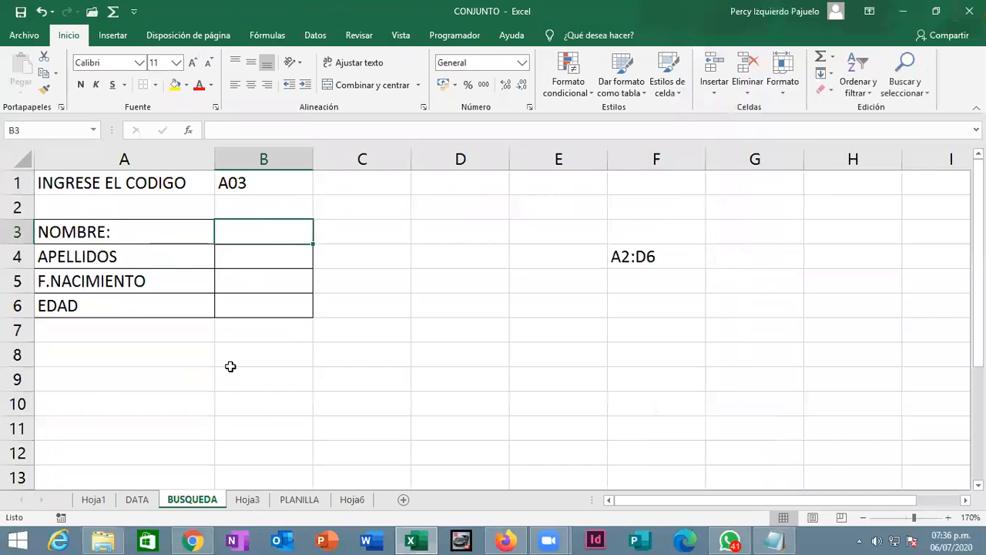
key("Up")
key("Up")
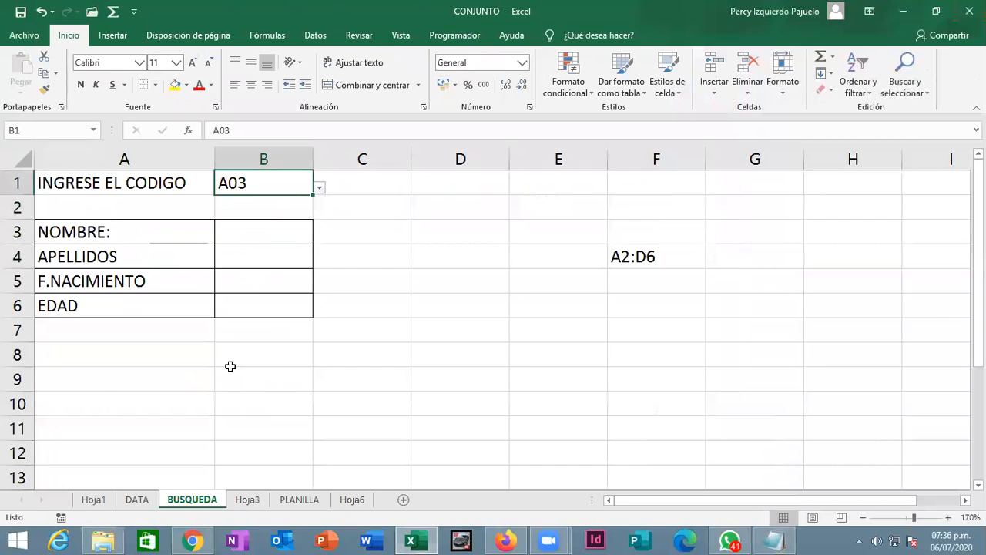
key("BackSpace")
type("A01")
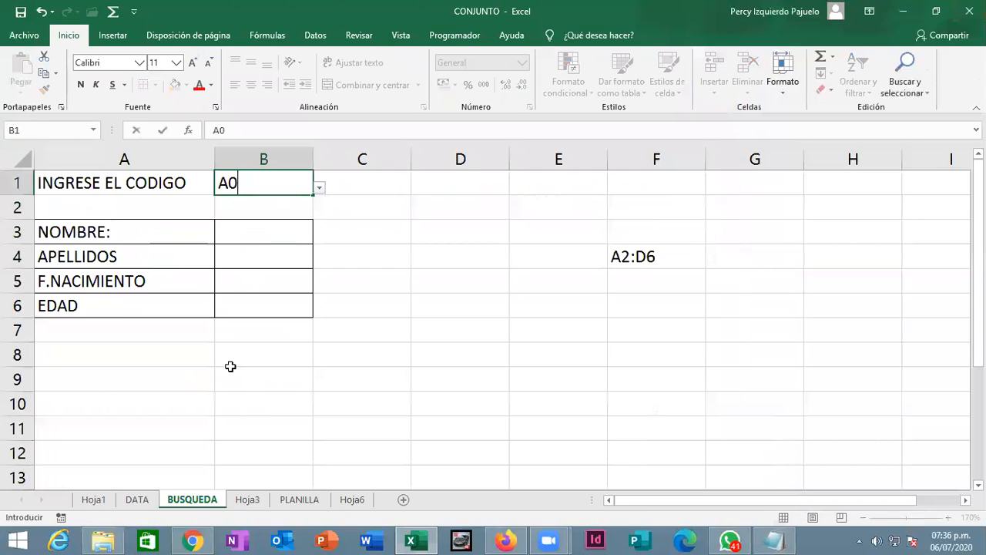
key("Down")
- Start a BUSCARV formula in the NOMBRE cell B3, with B1 as the lookup value
key("Down")
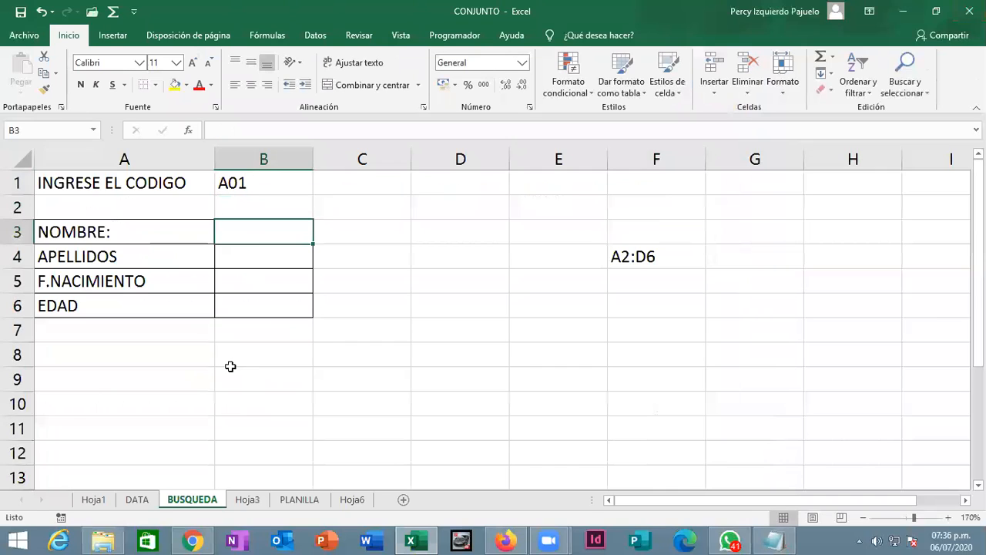
type("=")
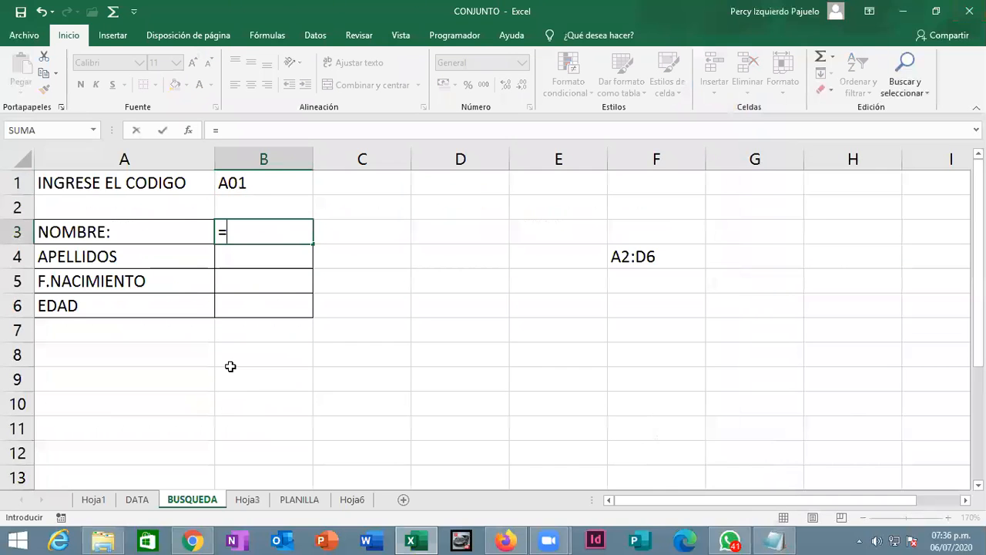
type("BUSCAR")
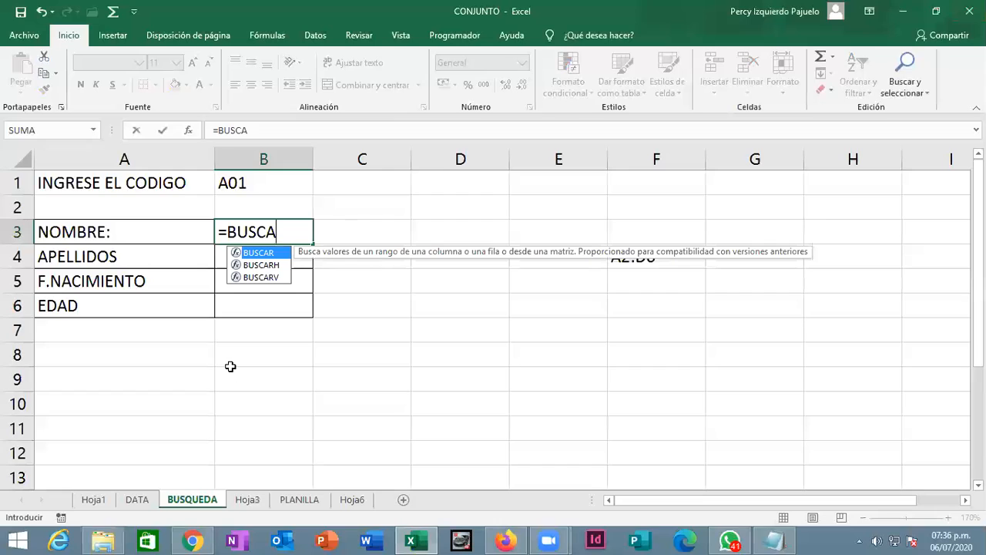
key("Down")
key("Down")
key("Tab")
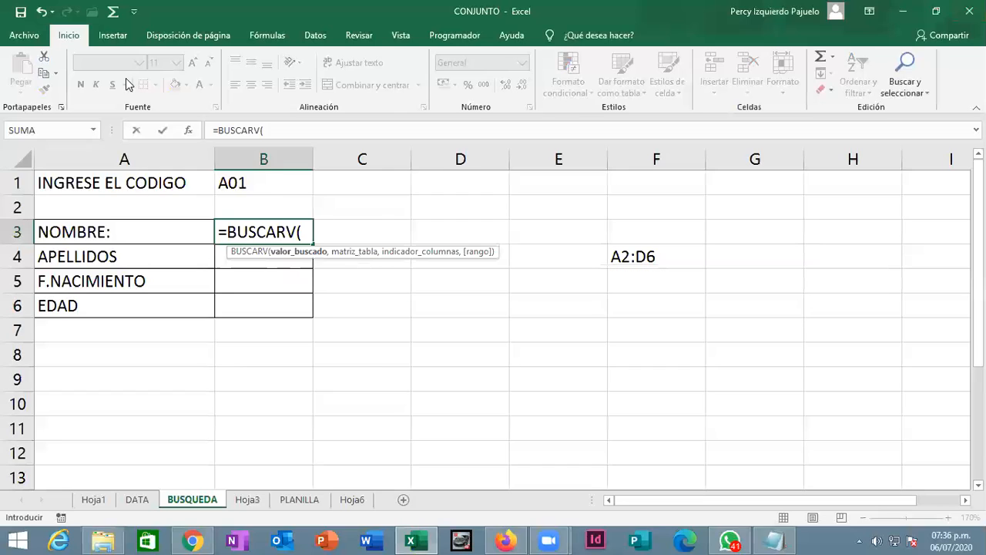
left_click(263, 186)
type(",")
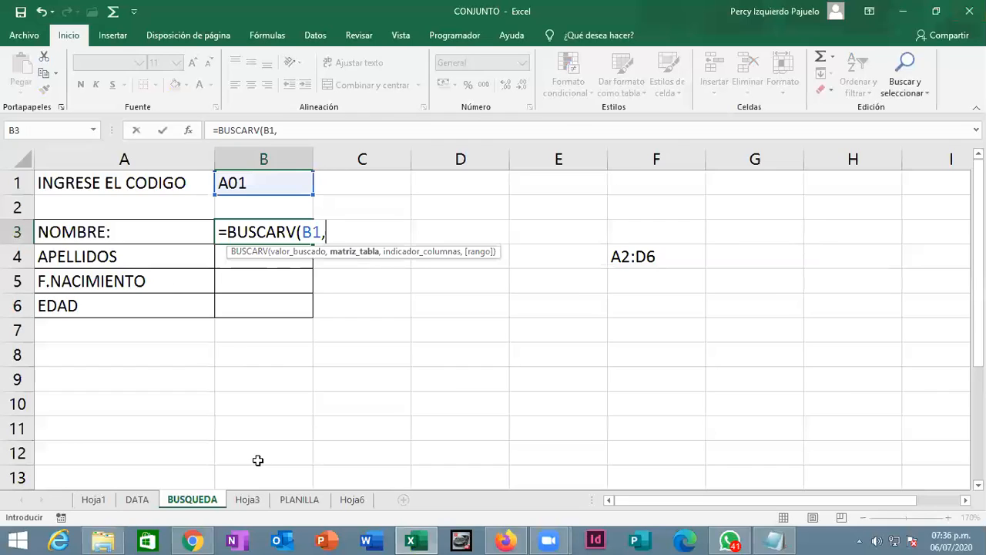
- Complete the BUSCARV formula in B3 with the table DATA!A2:D6, column 2 and FALSO, and enter it
type("DATA")
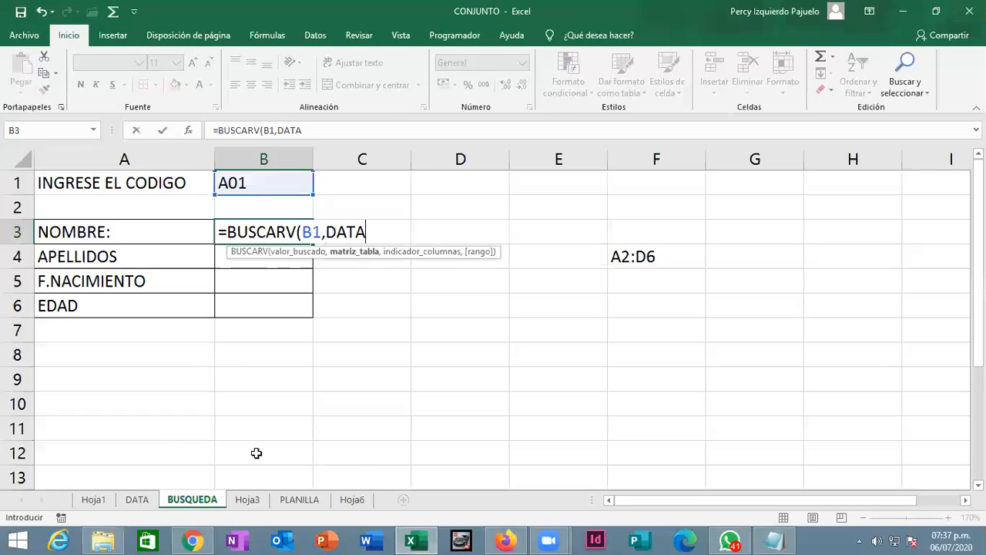
type("!A2:D6")
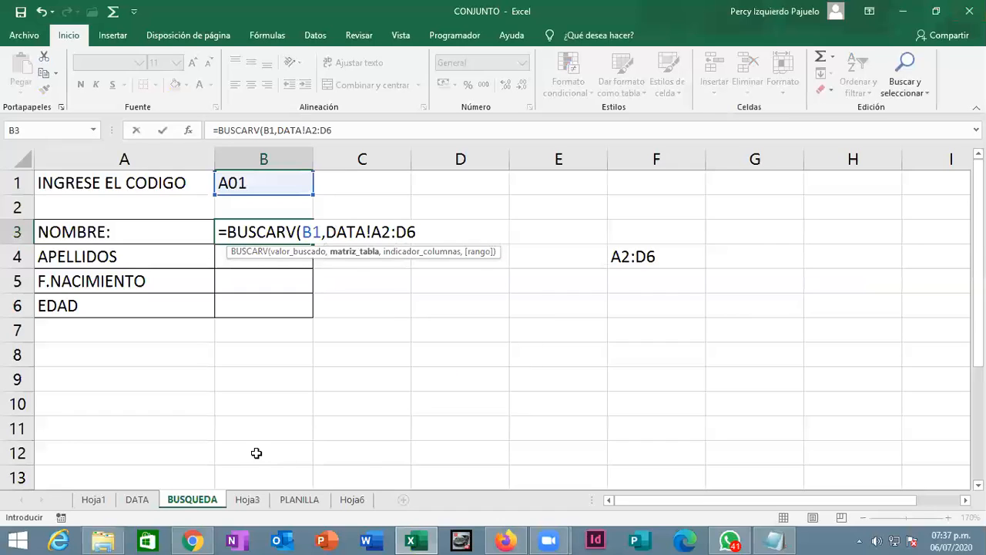
type(",")
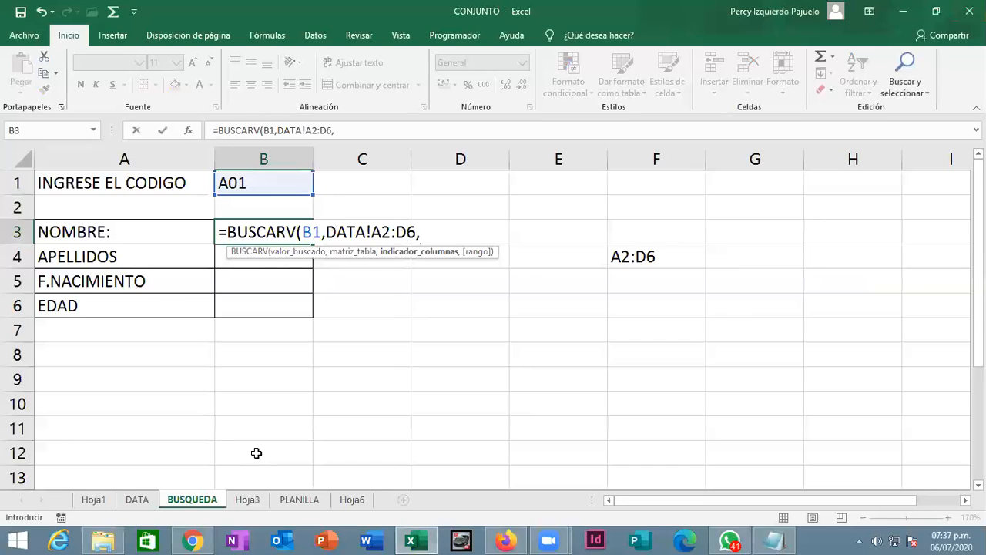
type("2,FASL")
key("Down")
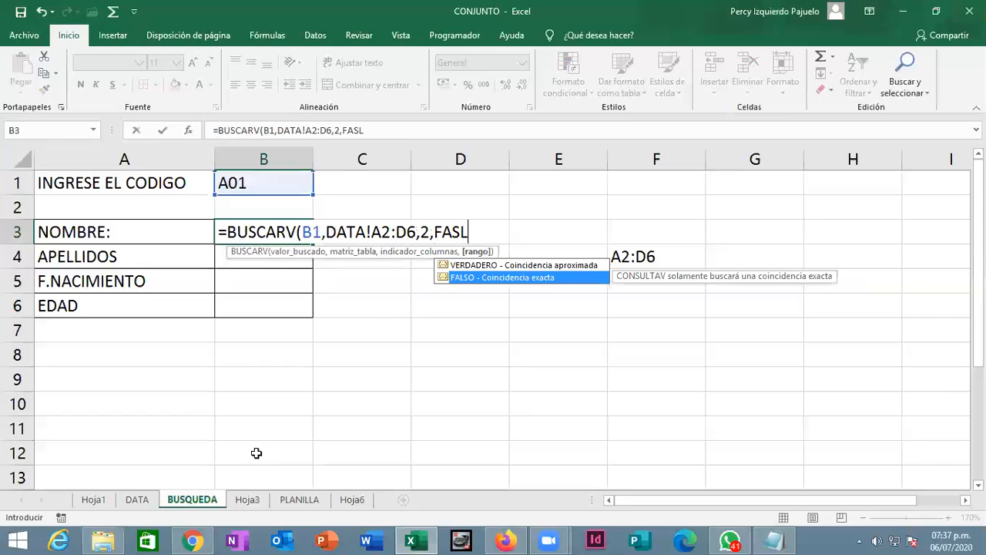
key("Tab")
type(")")
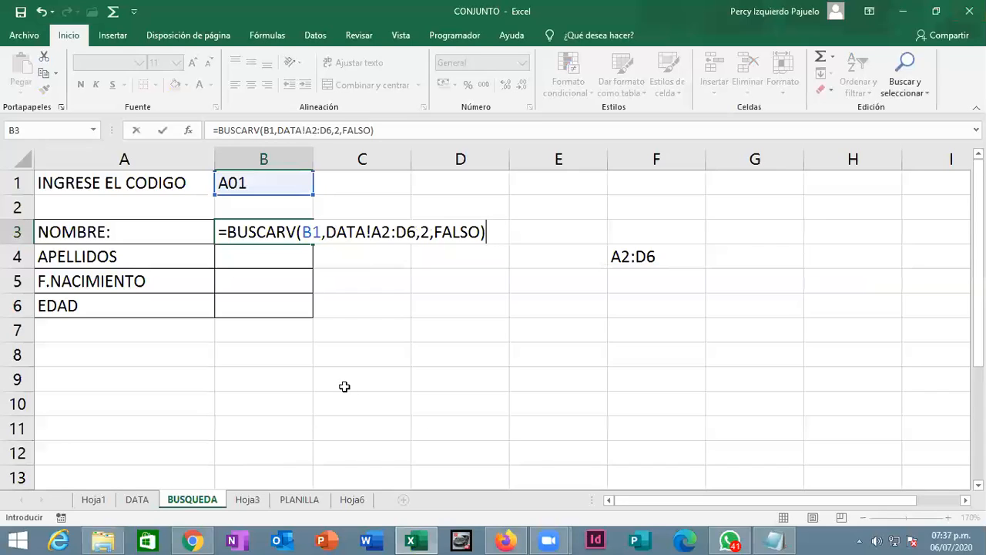
left_click_drag(327, 232, 417, 232)
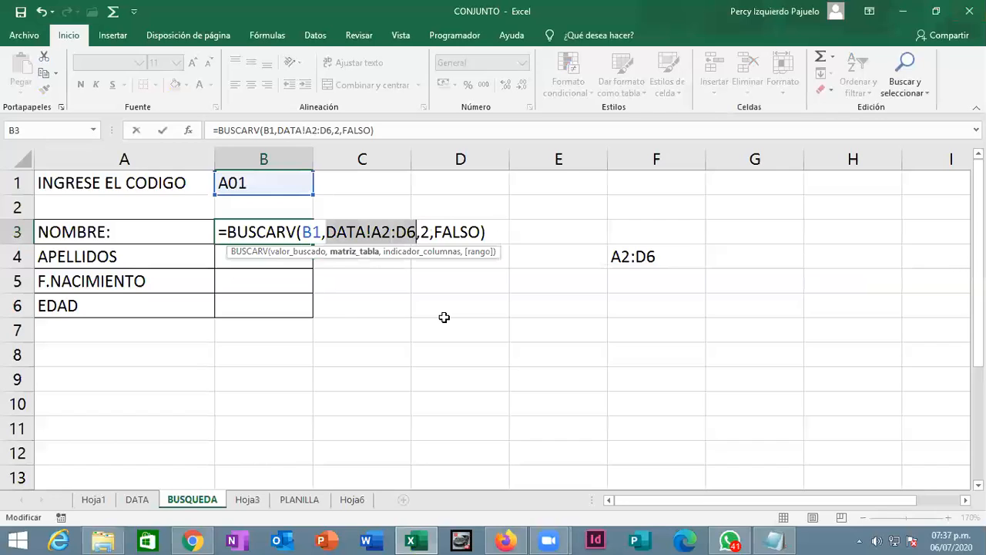
key("Return")
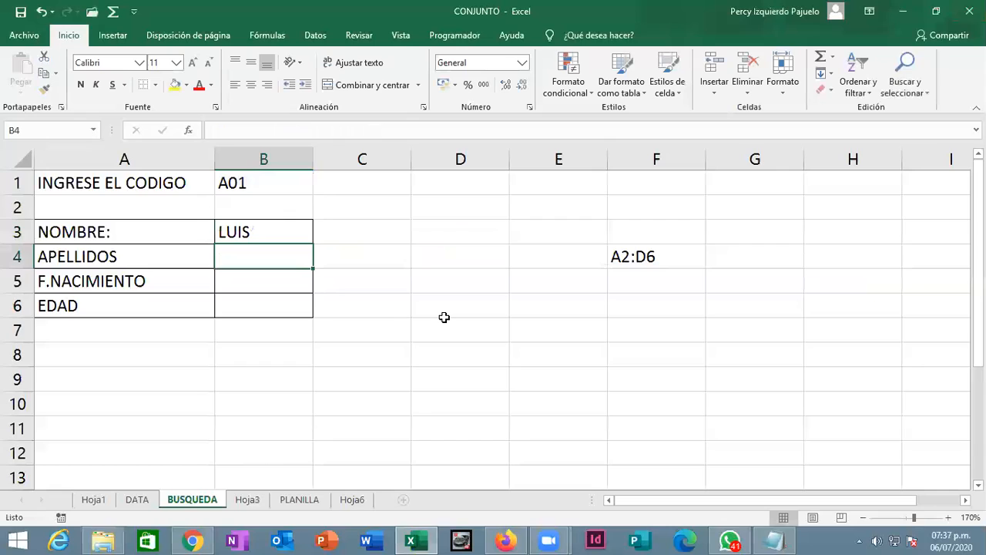
- Test the NOMBRE lookup by entering the codes A02, A03 and A04 one after another in B1
key("Up")
key("Up")
key("Up")
type("A02")
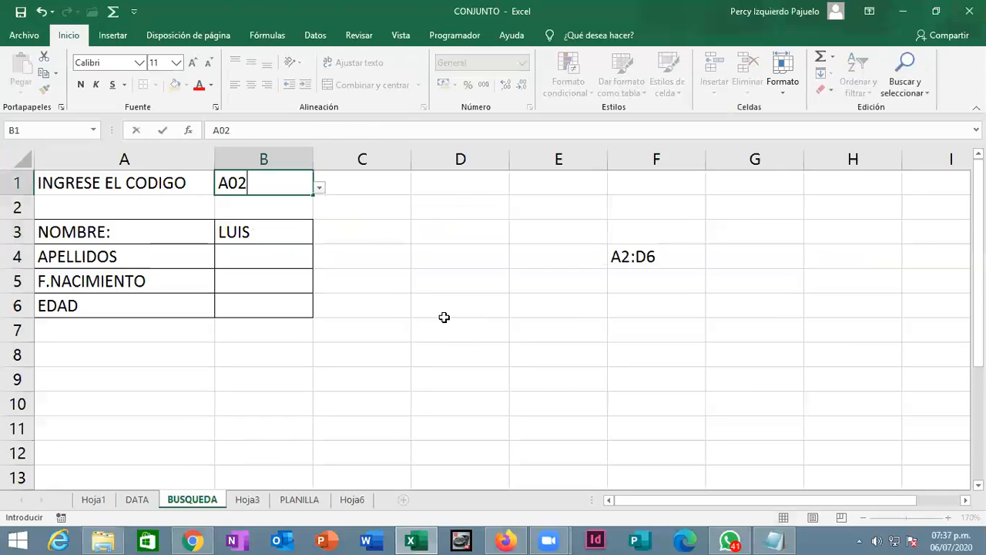
key("Return")
key("Up")
type("A03")
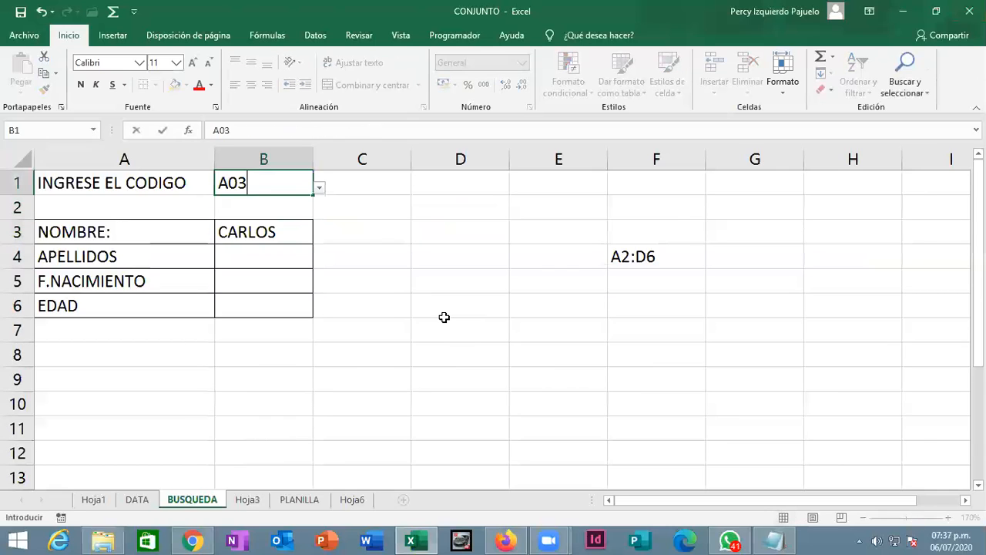
key("Return")
key("Up")
type("A04")
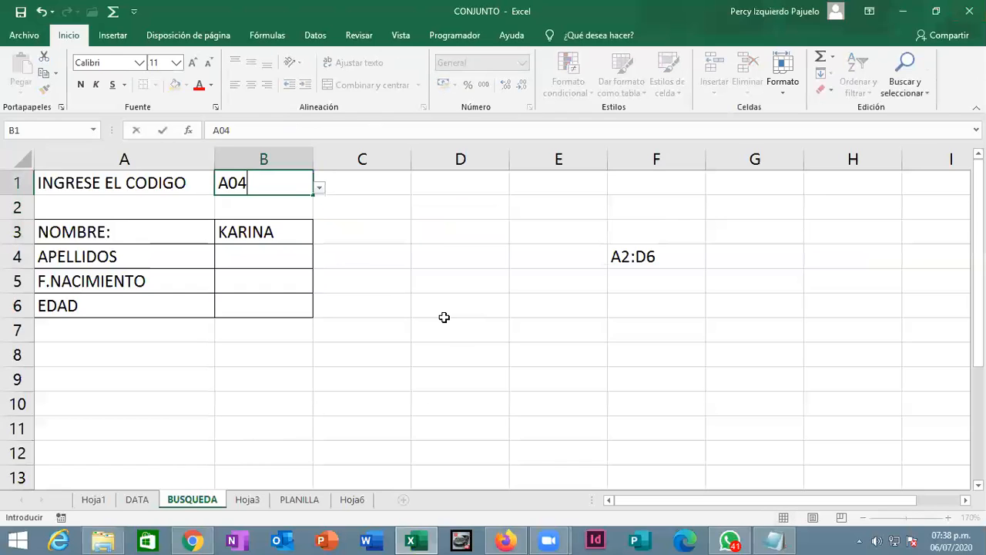
key("Return")
- Start a BUSCARV formula in the APELLIDOS cell B4, with B1 as the lookup value
key("Down")
key("Down")
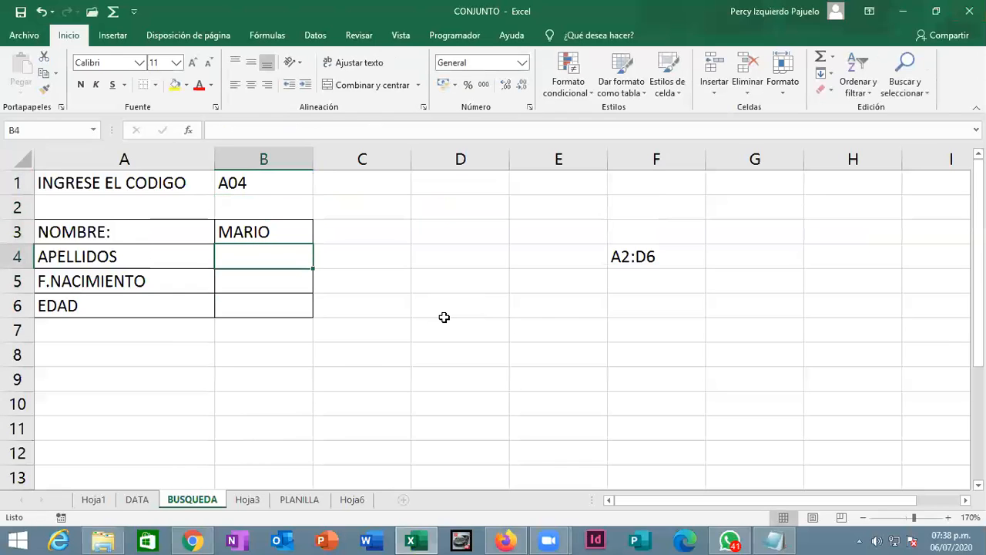
type("=")
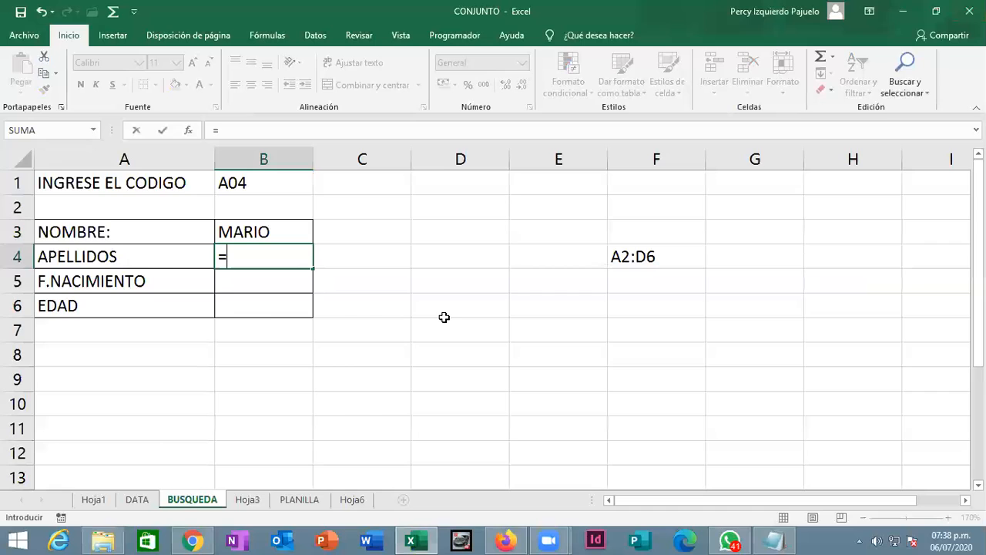
type("BUSCA")
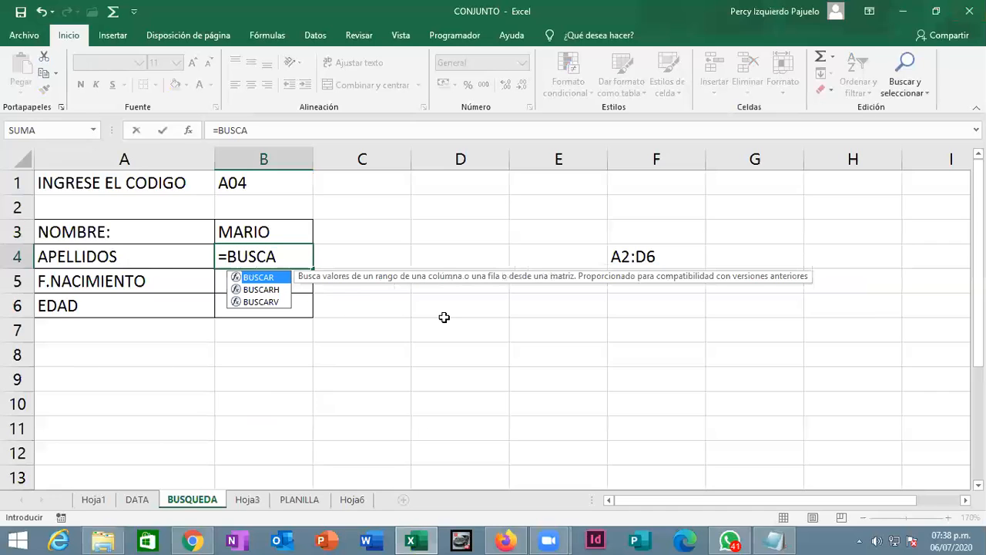
type("RV(")
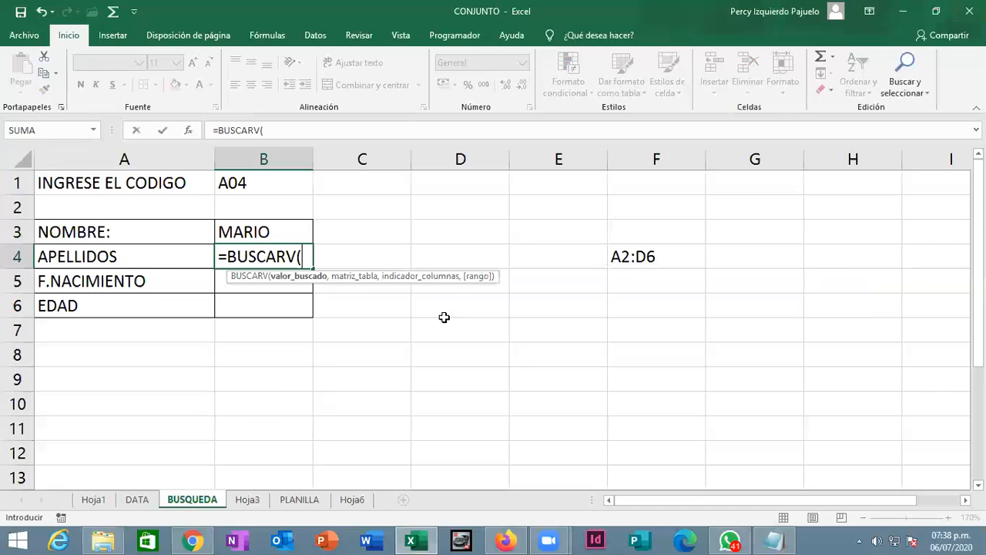
left_click(287, 185)
type(",")
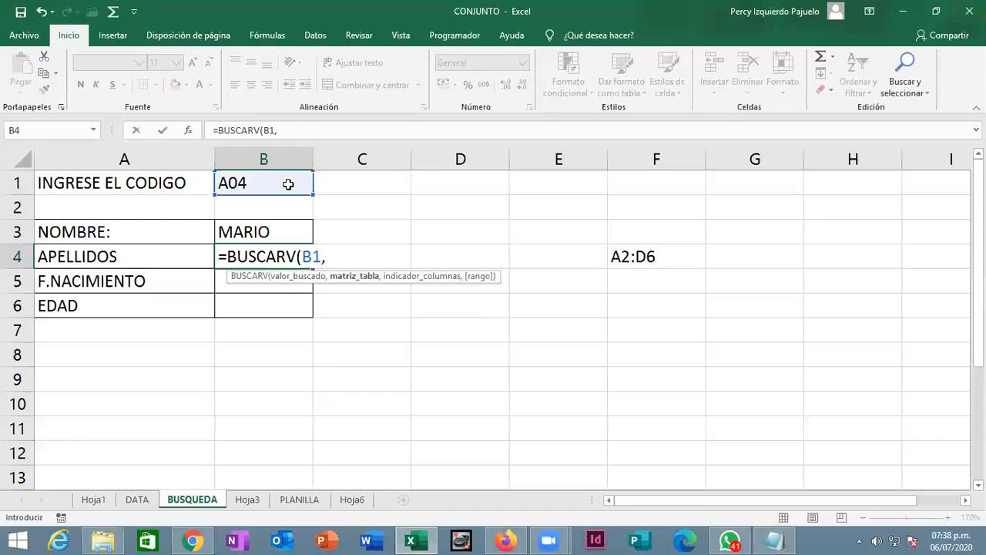
- Complete the BUSCARV formula in B4 with the table DATA!A2:D6, column 3 and FALSO, and enter it
type("DATA!")
type("2:D6,")
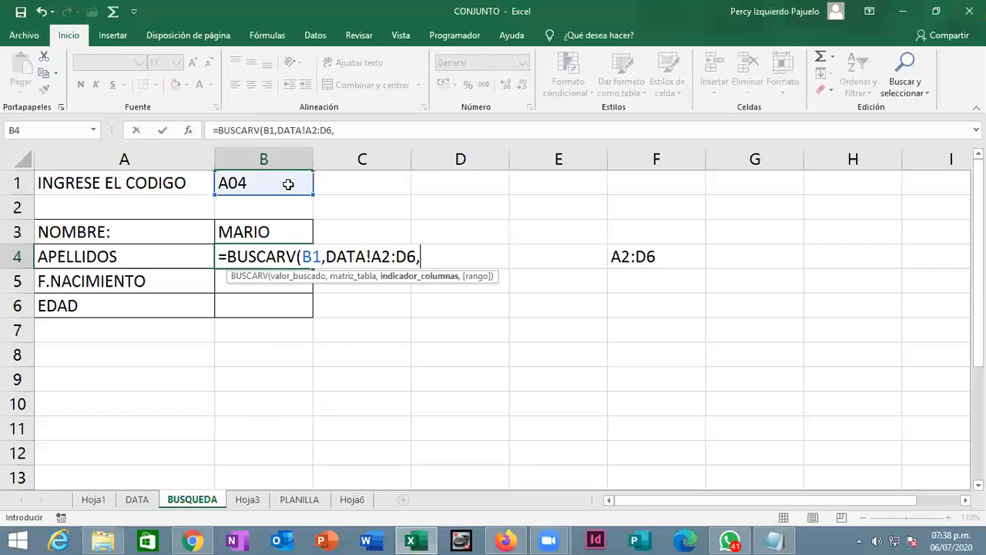
type("3,FALS")
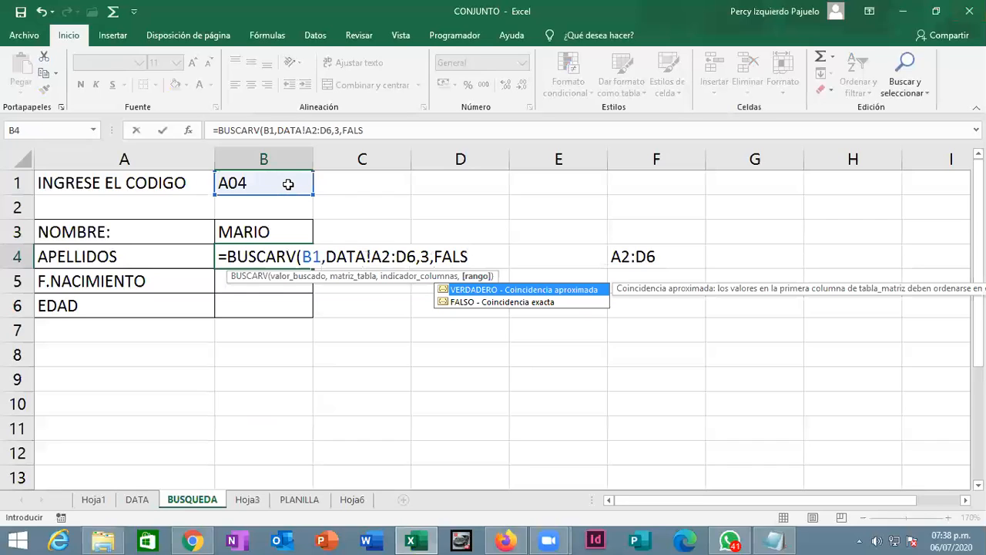
key("Down")
key("Tab")
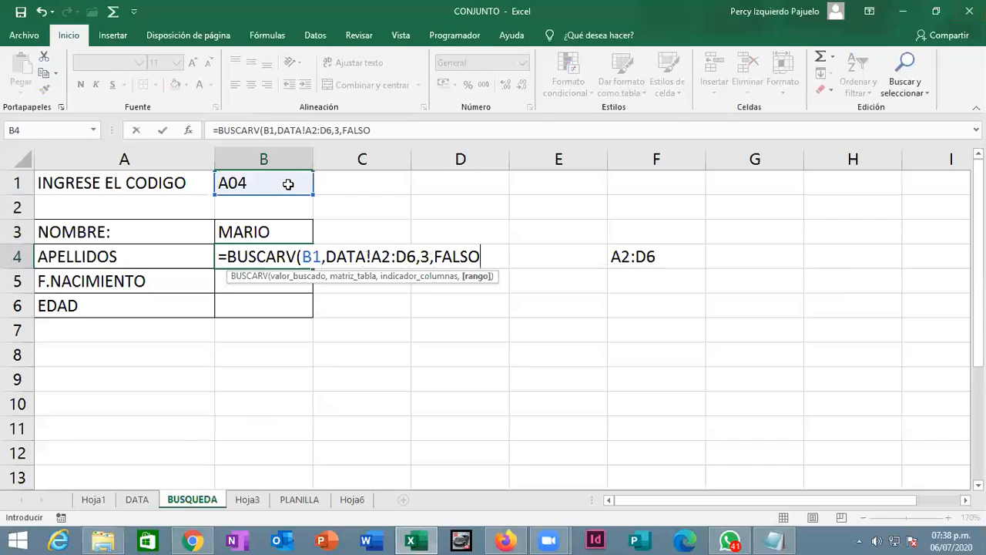
type(")")
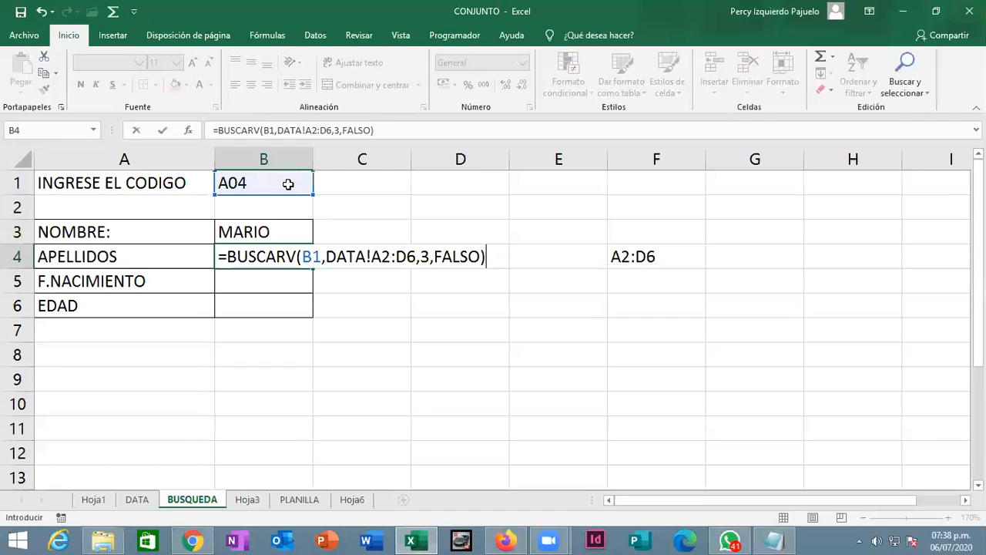
key("Return")
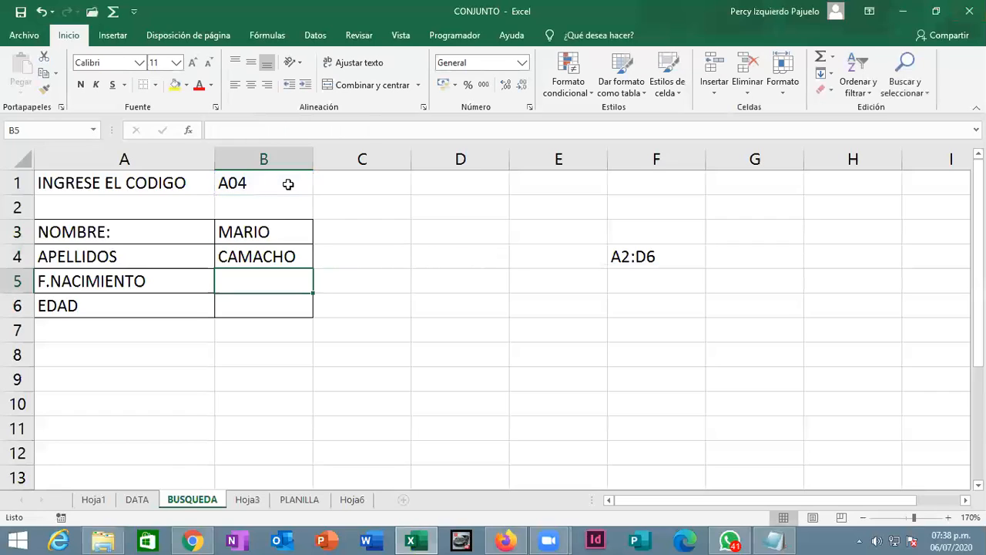
- Review the column index argument in the BUSCARV formula of B4 without changing it
key("Up")
key("F2")
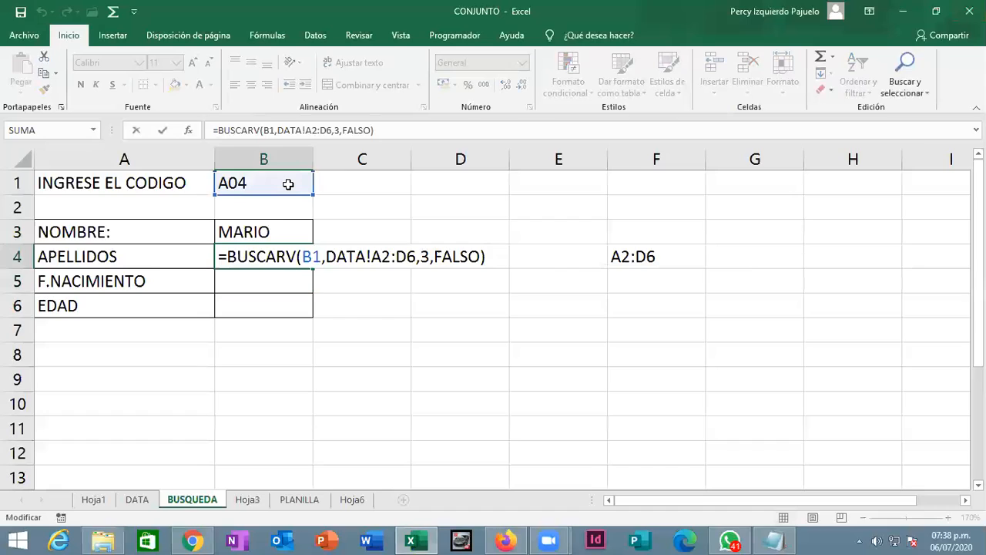
left_click_drag(421, 257, 435, 257)
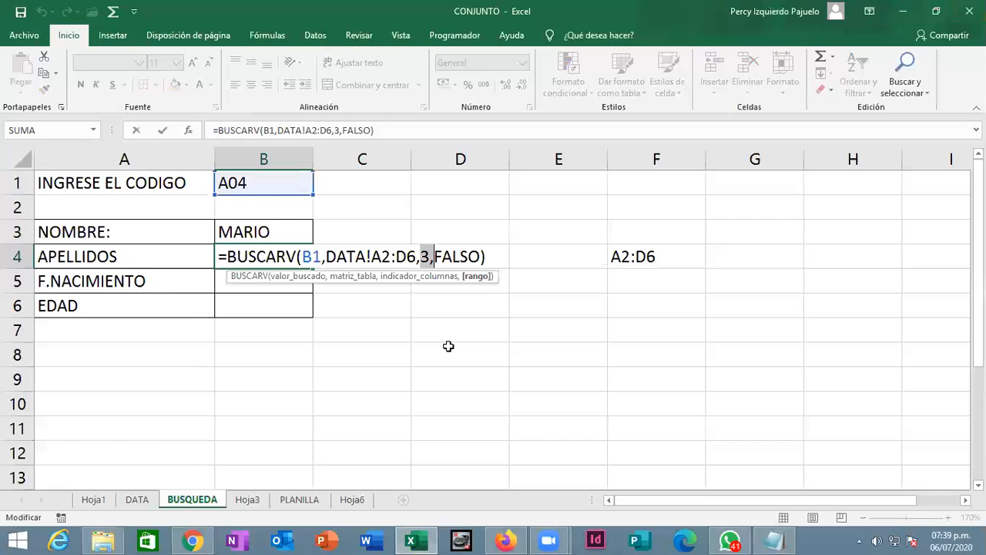
key("Return")
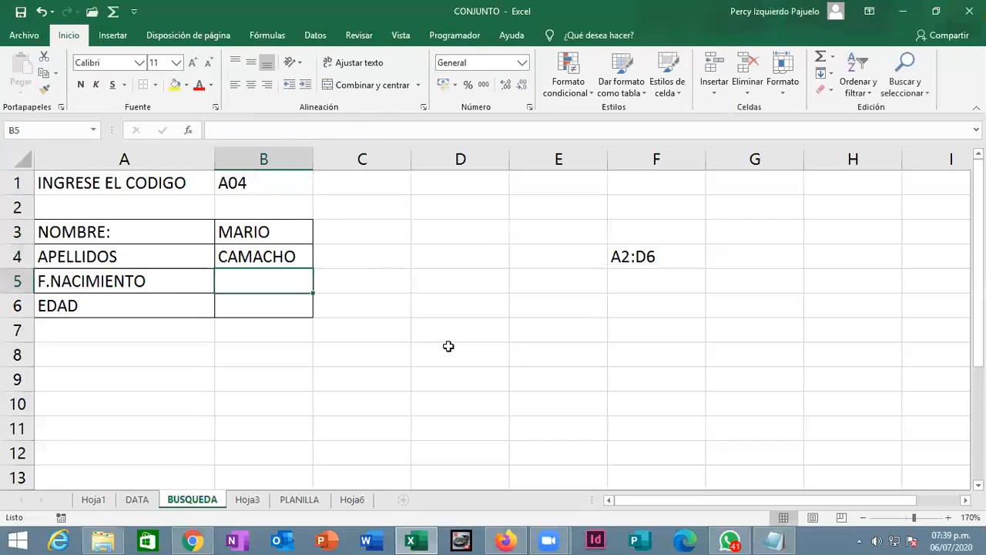
- Start a BUSCARV formula in the F.NACIMIENTO cell B5, with B1 as the lookup value
type("=BUS")
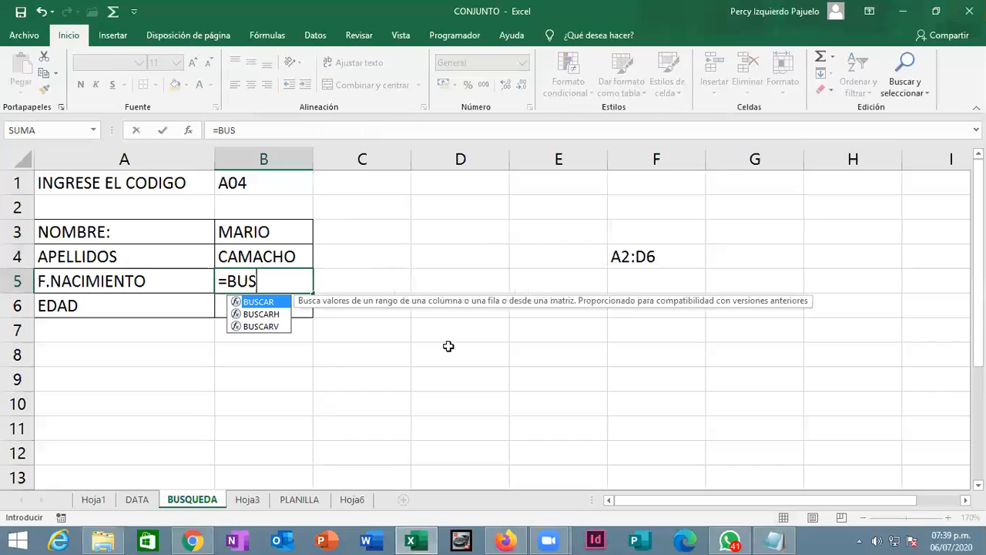
type("CARV(")
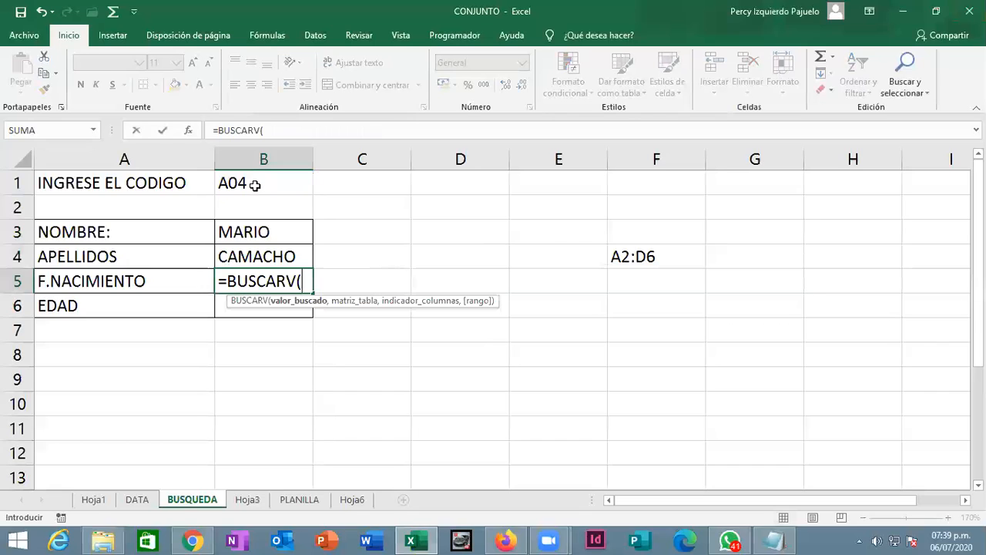
left_click(254, 185)
type(",")
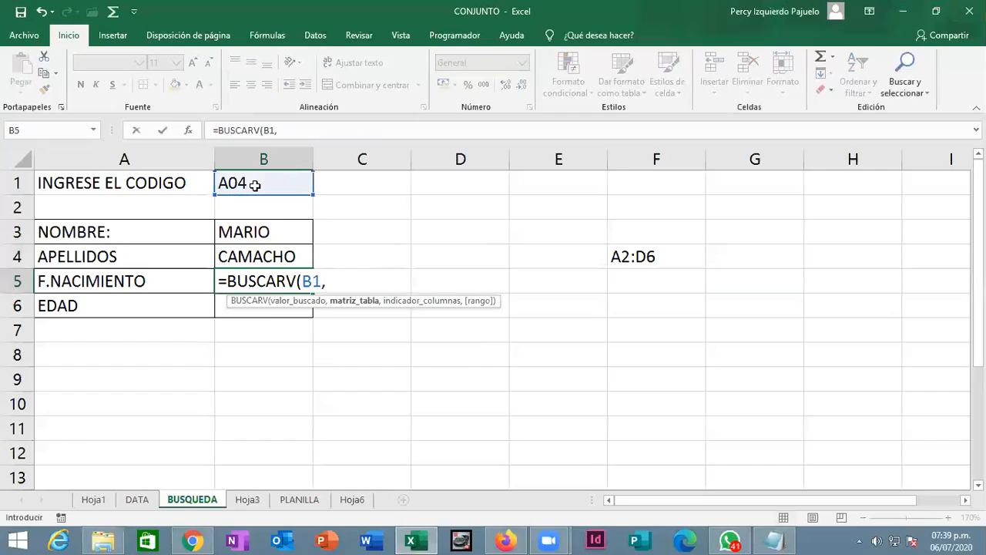
type("DATA!A2")
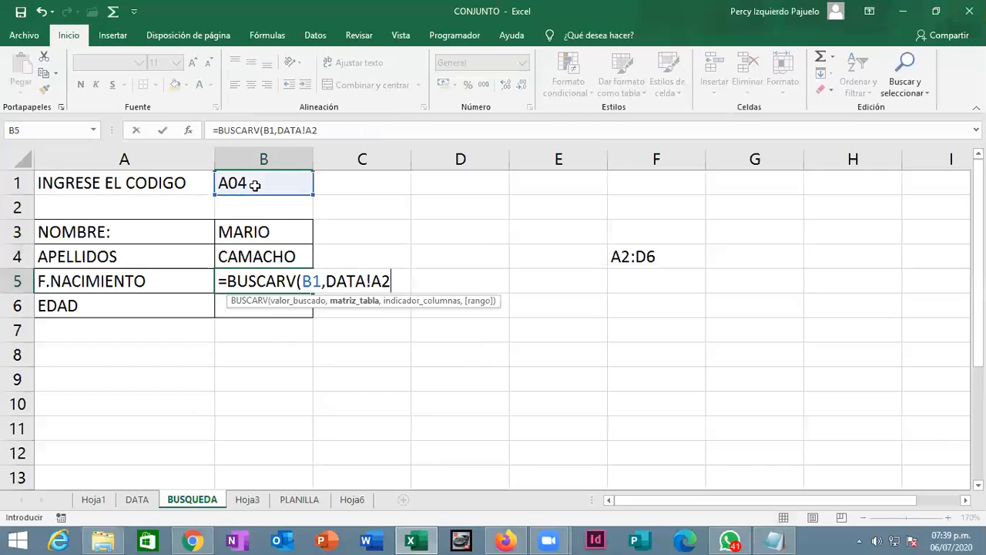
type(":A6")
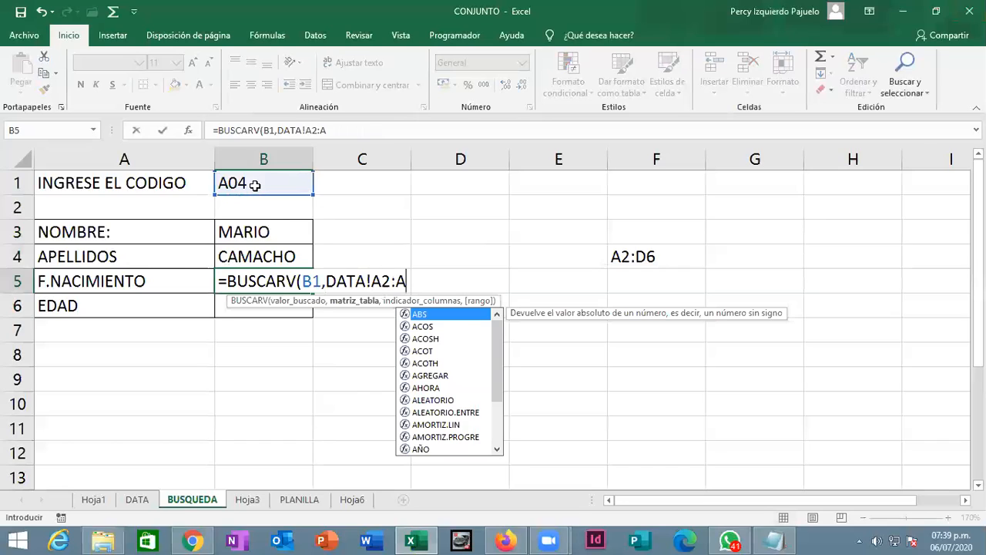
key("BackSpace")
key("BackSpace")
key("BackSpace")
key("BackSpace")
key("BackSpace")
key("BackSpace")
key("BackSpace")
key("BackSpace")
key("BackSpace")
key("BackSpace")
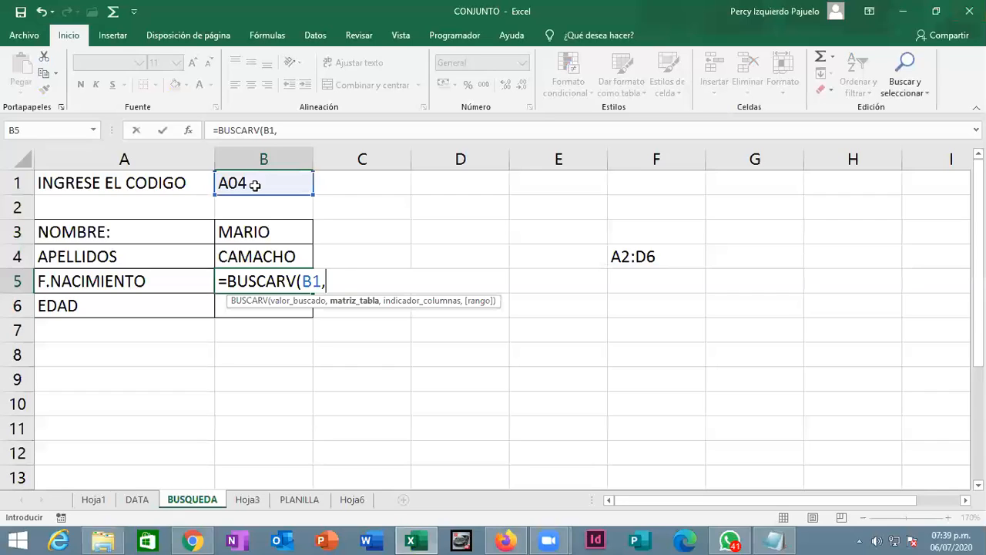
- Complete the B5 formula by picking the range A2:D6 on the DATA sheet, adding column 4 and FALSO, and enter it
left_click(142, 504)
left_click_drag(127, 202, 366, 291)
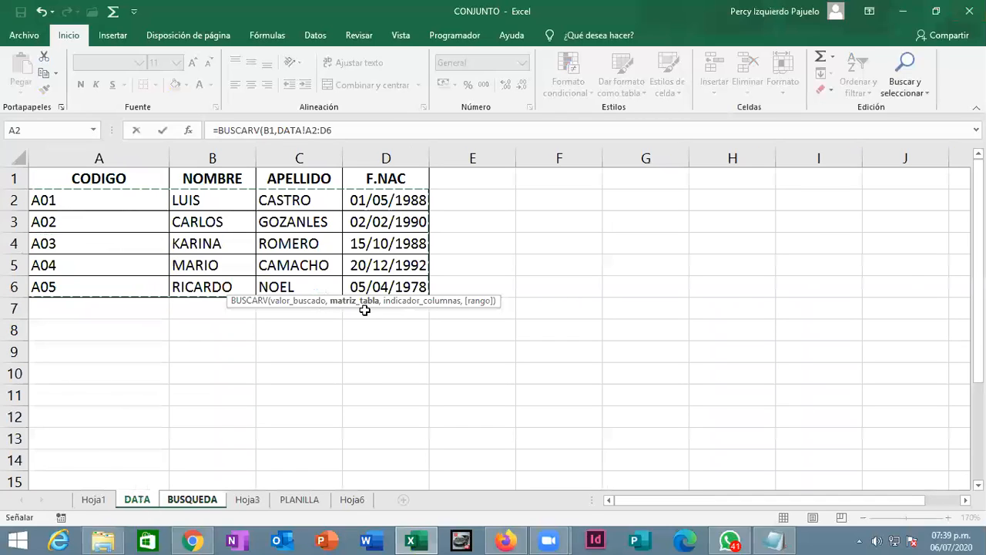
left_click(349, 131)
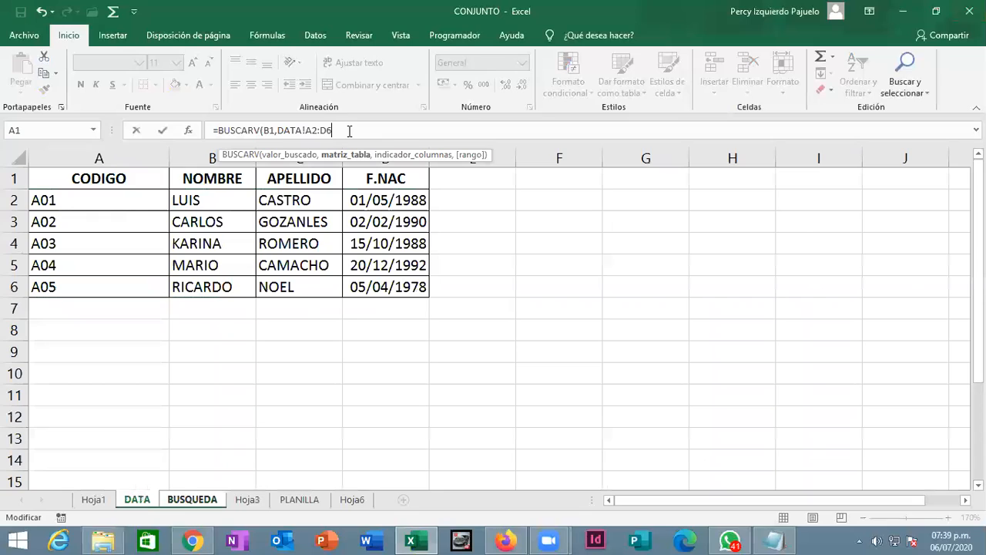
type(",")
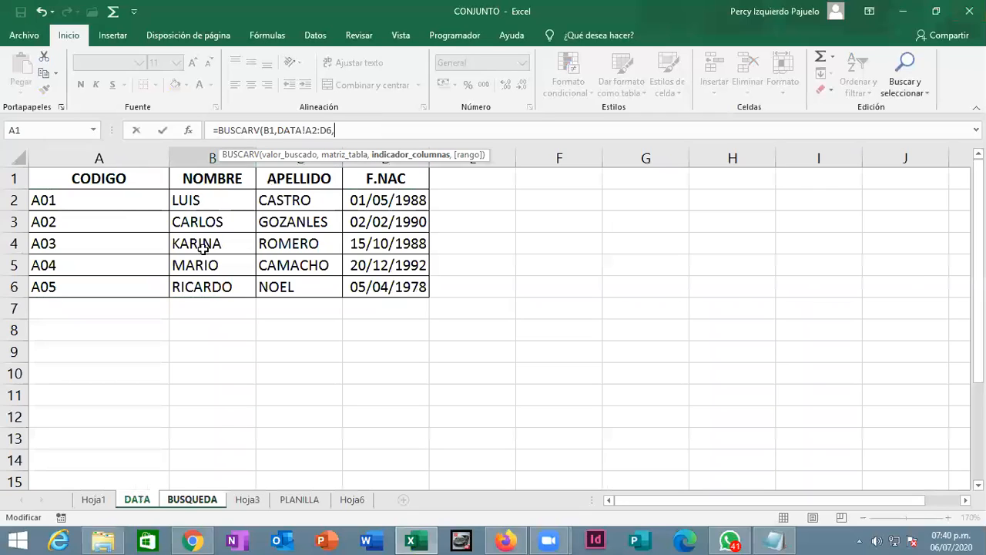
type("4,FALSO")
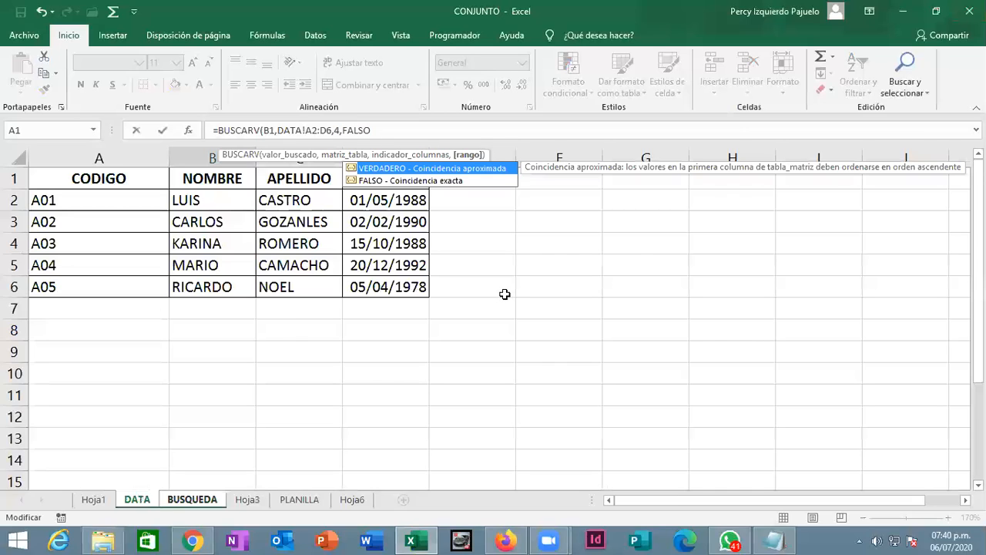
type(")")
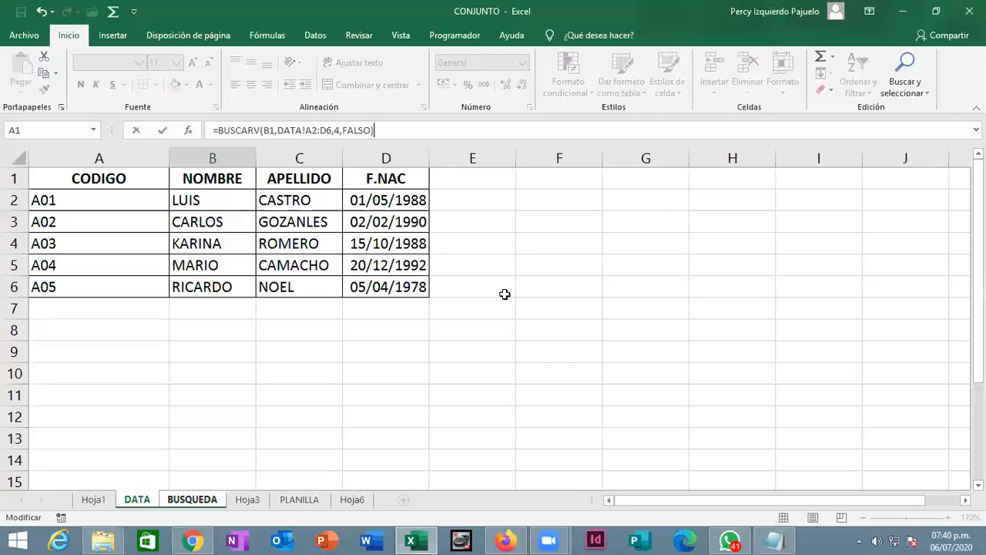
key("Return")
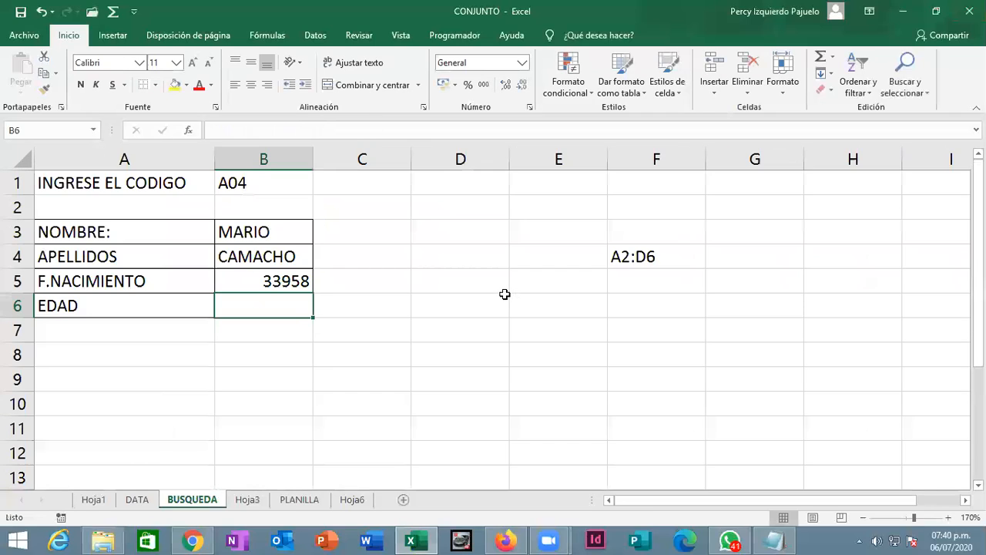
- Review the BUSCARV formula in B5, keep it as is, and format the cell as a short date (Fecha corta)
key("Up")
key("F2")
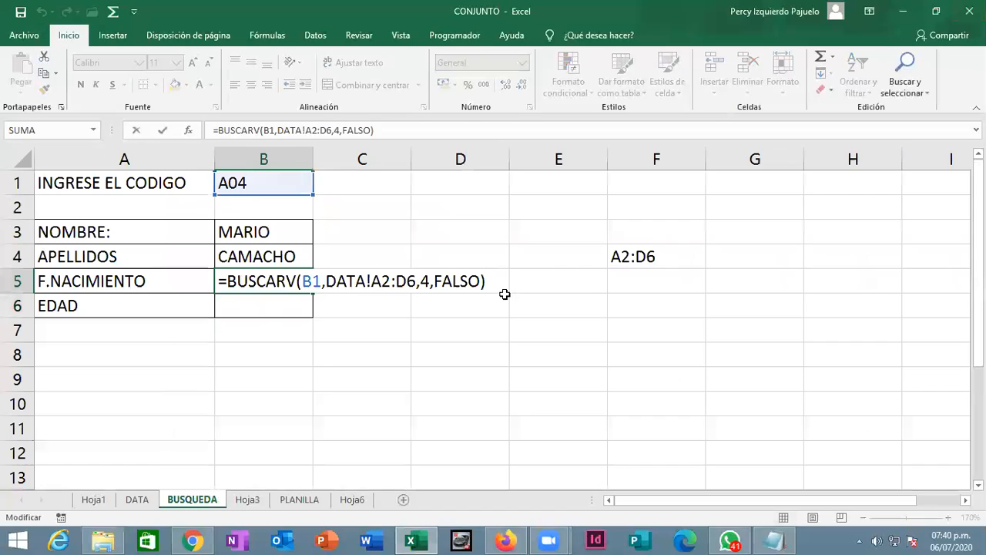
key("ctrl+Return")
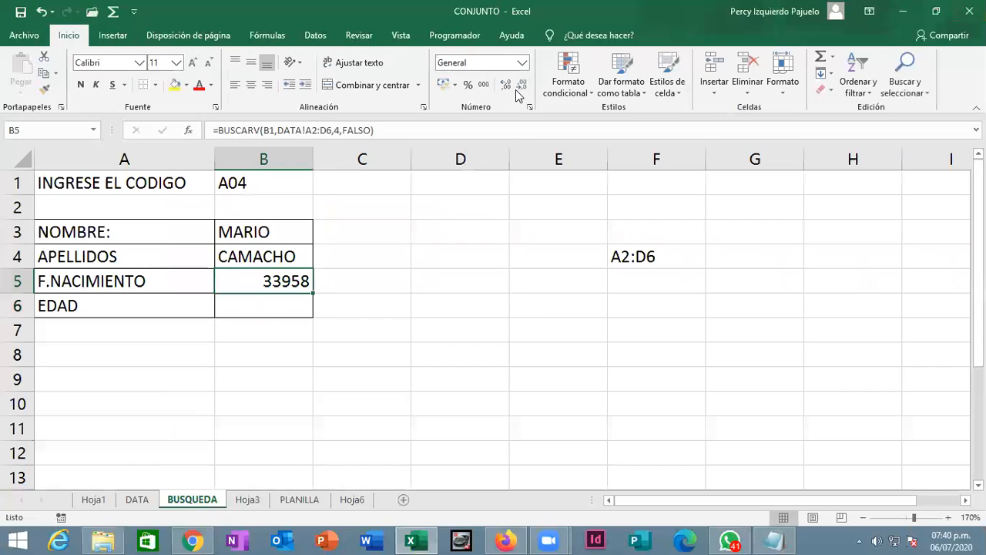
left_click(523, 62)
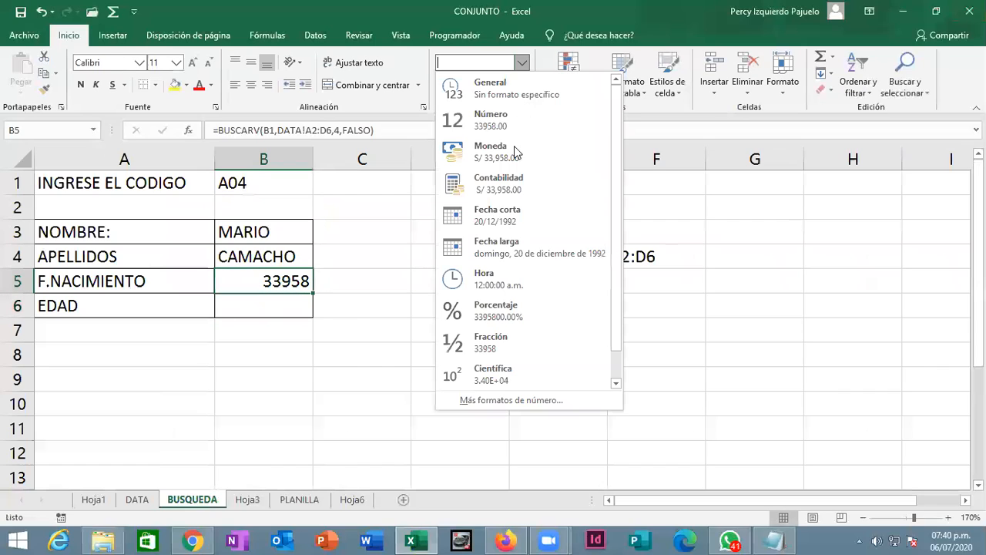
left_click(512, 221)
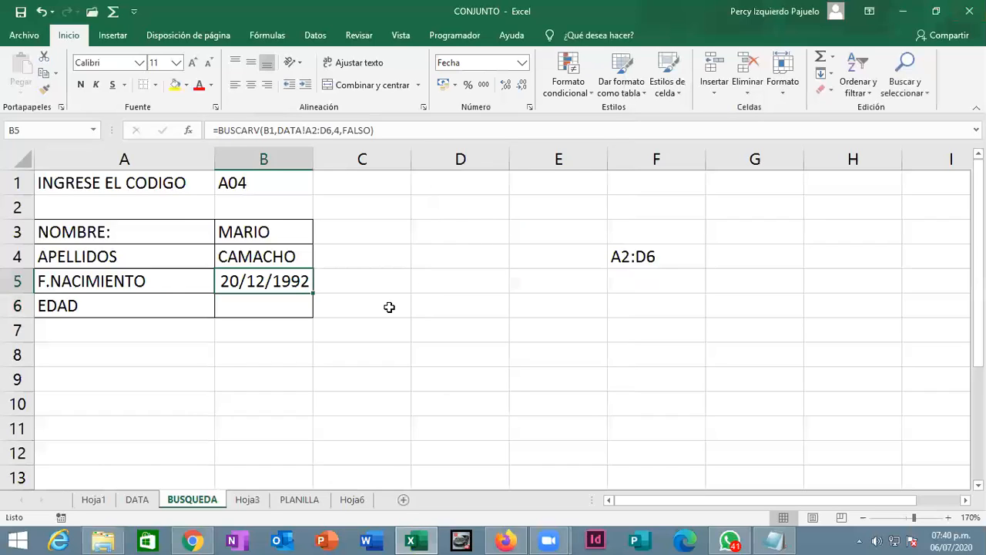
- Calculate the age in the EDAD cell B6 with the formula =SIFECHA(B5,HOY(),"Y")
left_click(250, 308)
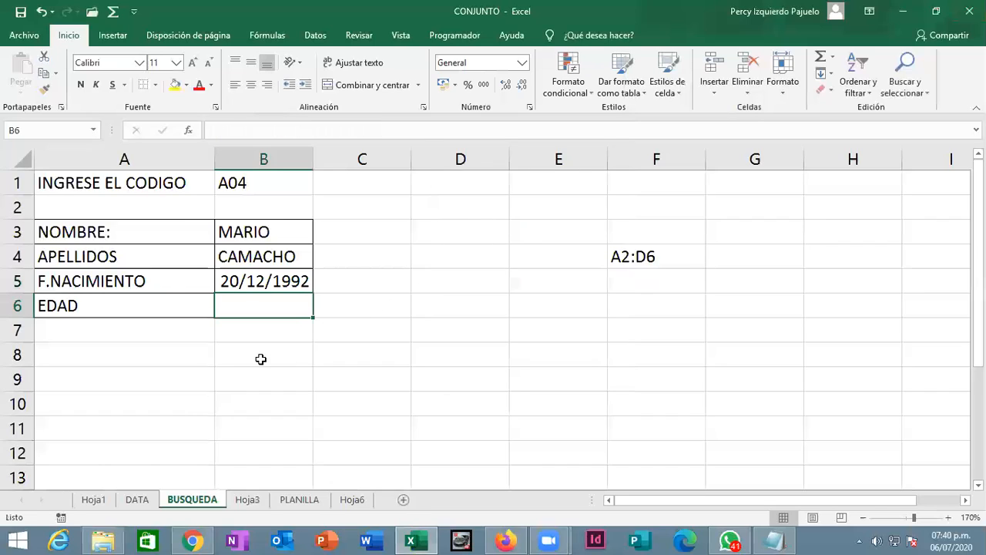
type("=SIFE")
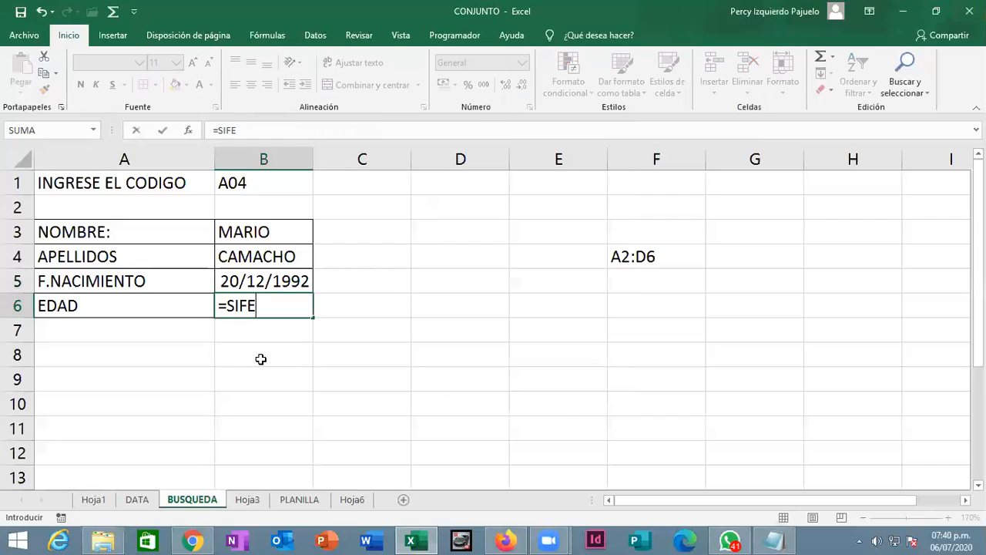
type("CHA(")
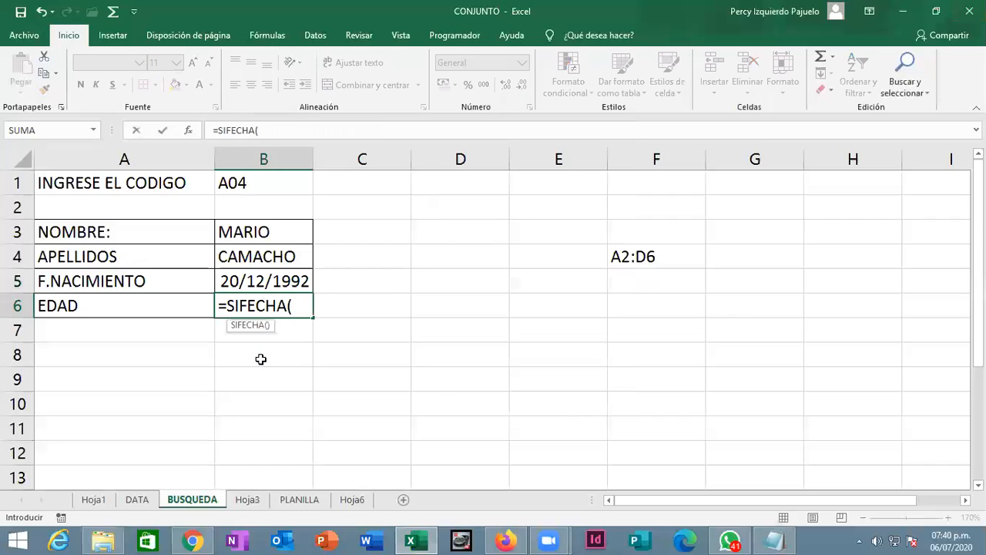
left_click(285, 276)
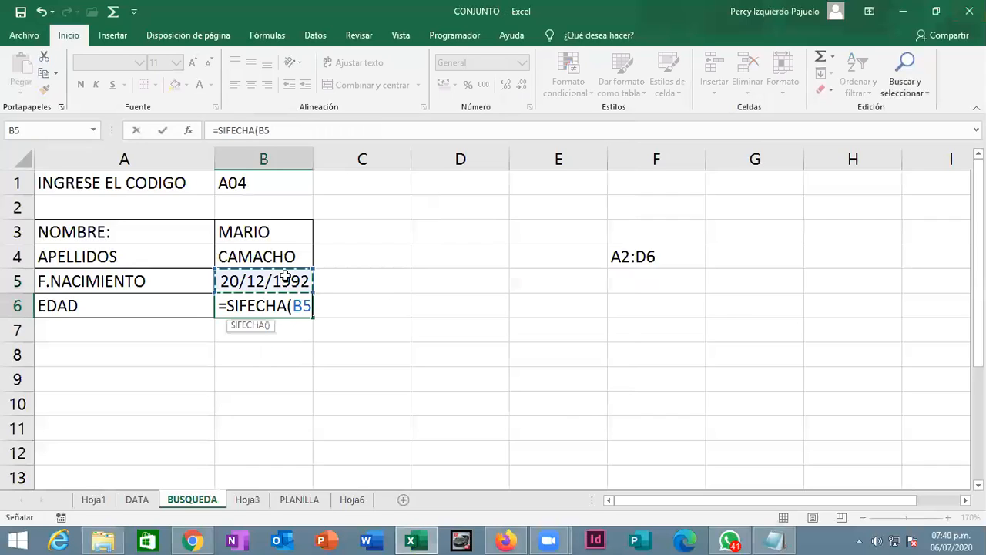
type(",HOY")
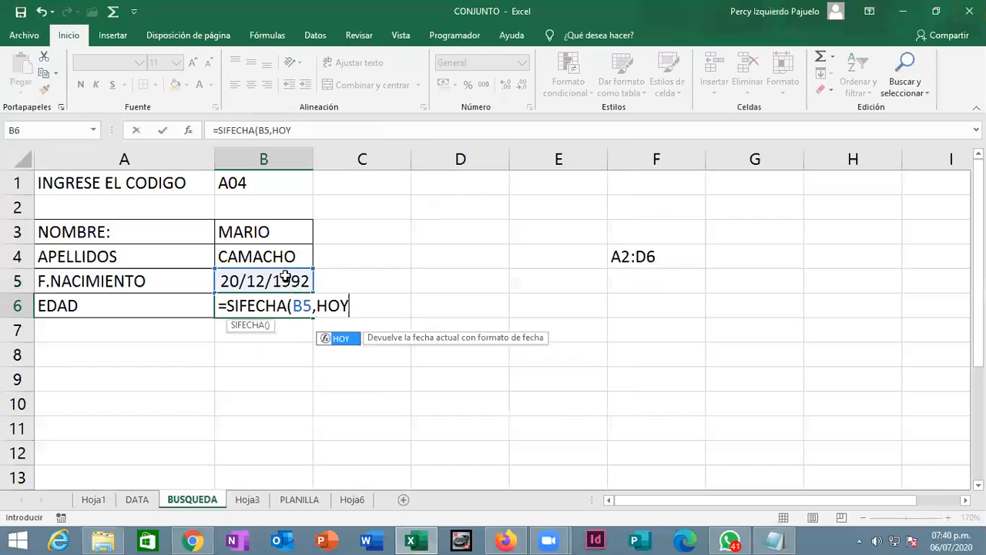
type("(),")
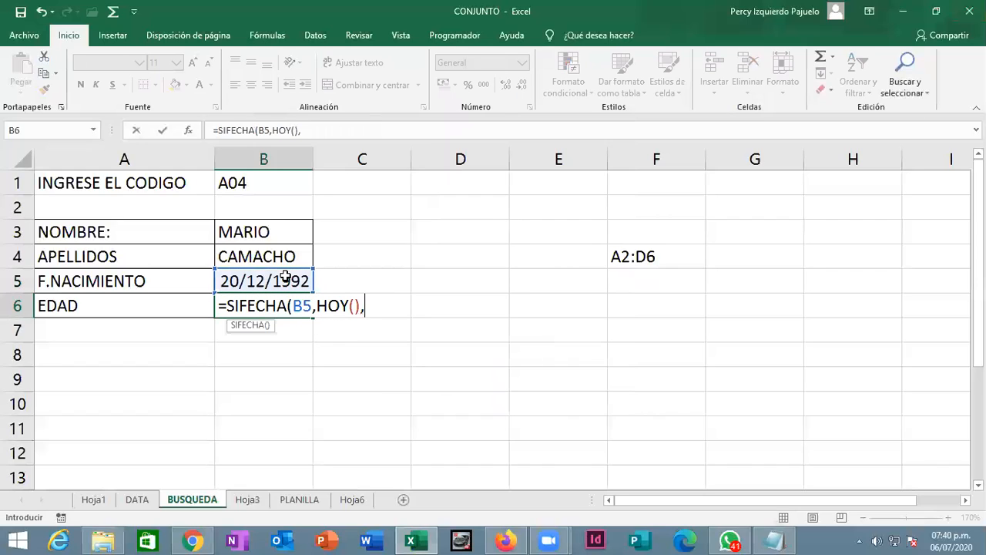
type("\"Y\")")
key("Return")
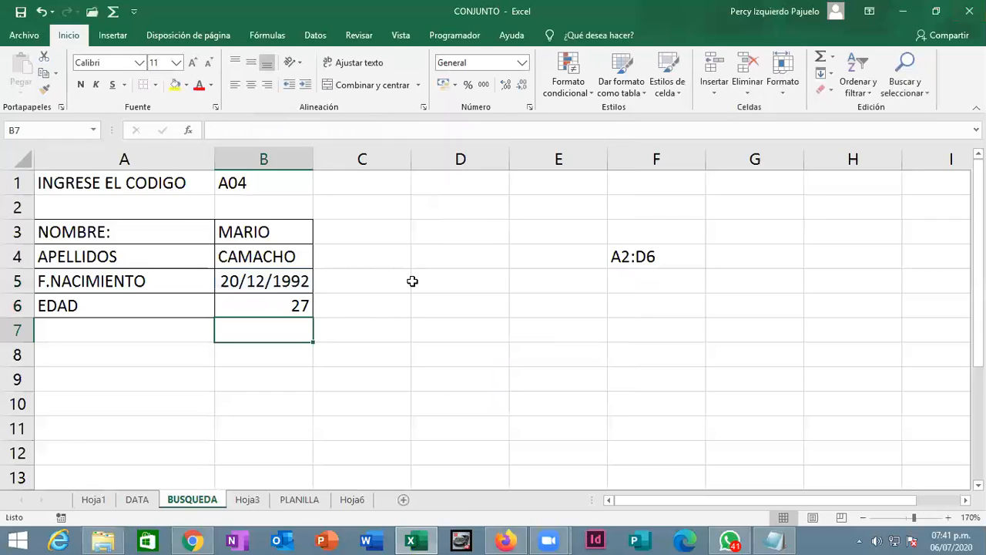
- Look through the sheets Hoja3, PLANILLA and Hoja6, and examine the SUELDOS column A1:A8 on PLANILLA
left_click(248, 501)
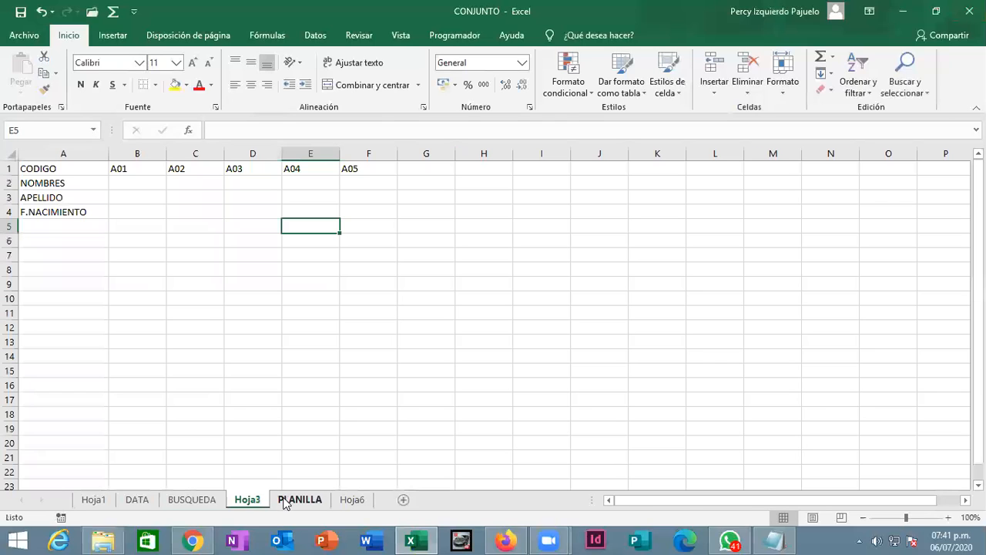
left_click(287, 501)
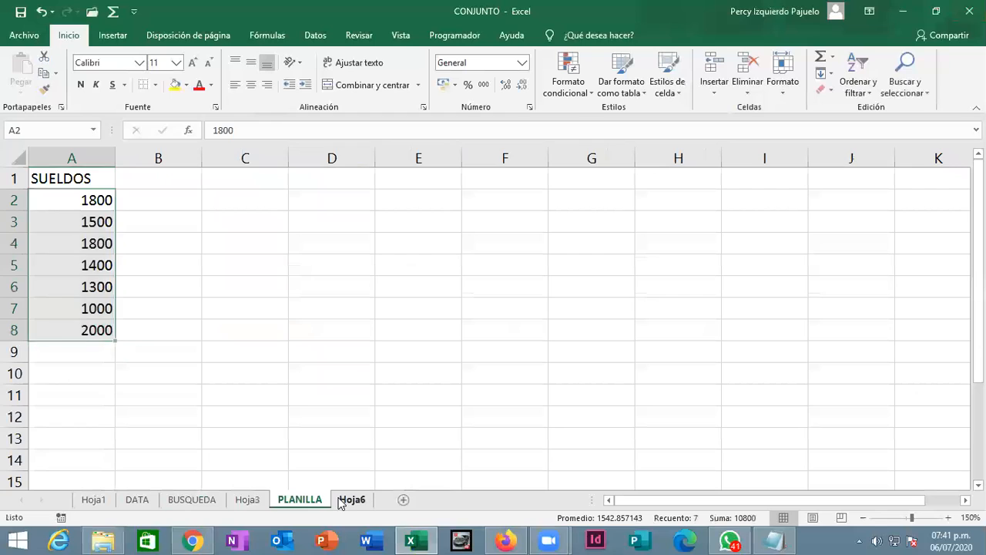
left_click(343, 501)
left_click(315, 501)
left_click(219, 290)
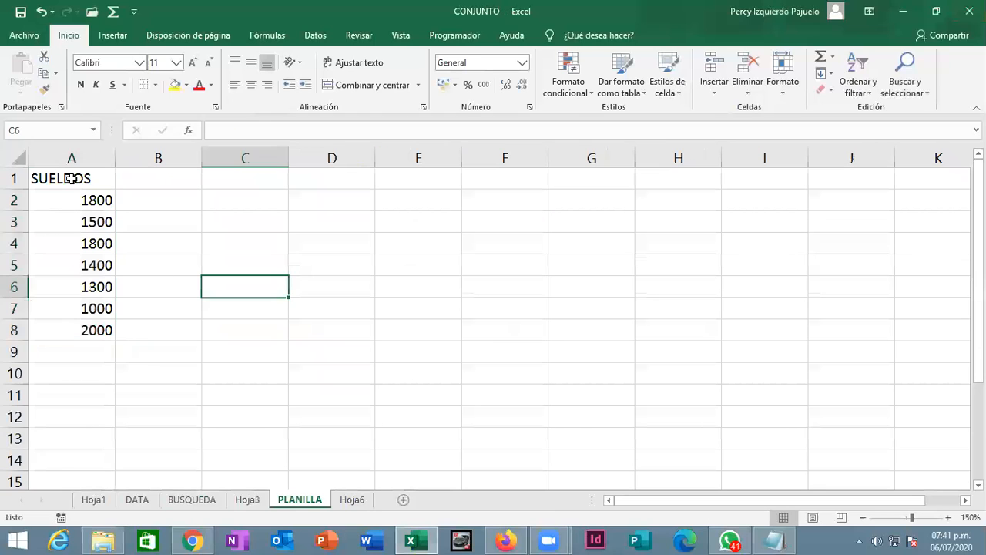
left_click(73, 178)
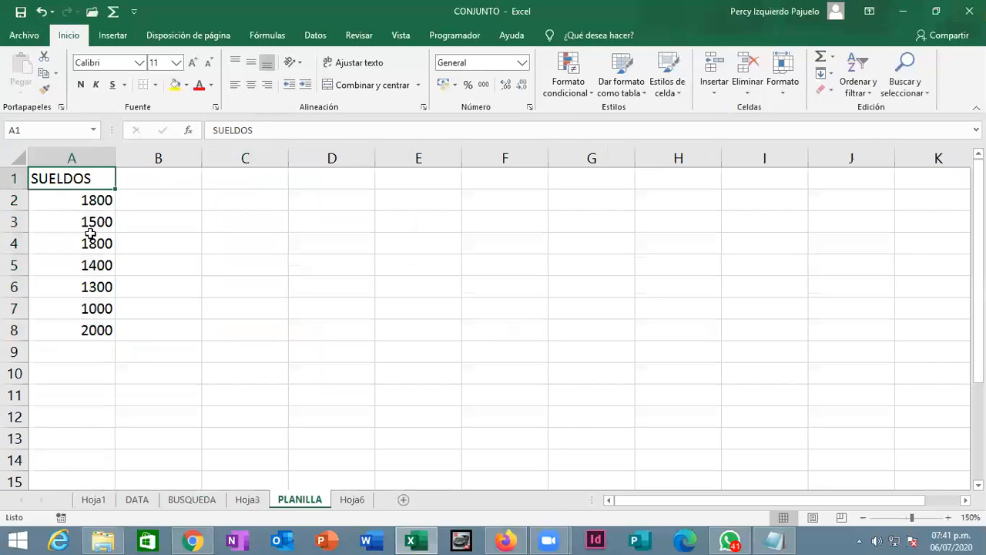
left_click_drag(88, 198, 86, 336)
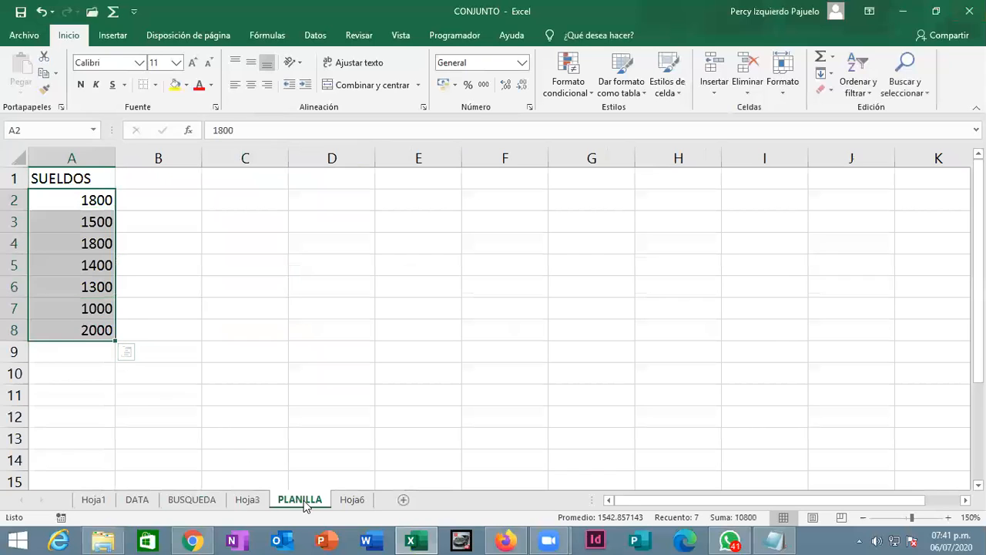
left_click(245, 373)
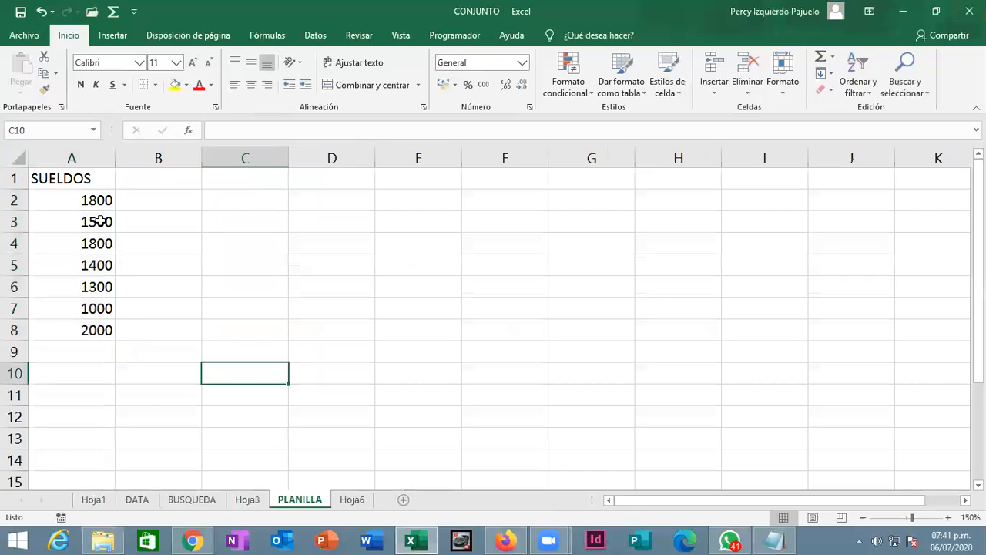
left_click(99, 184)
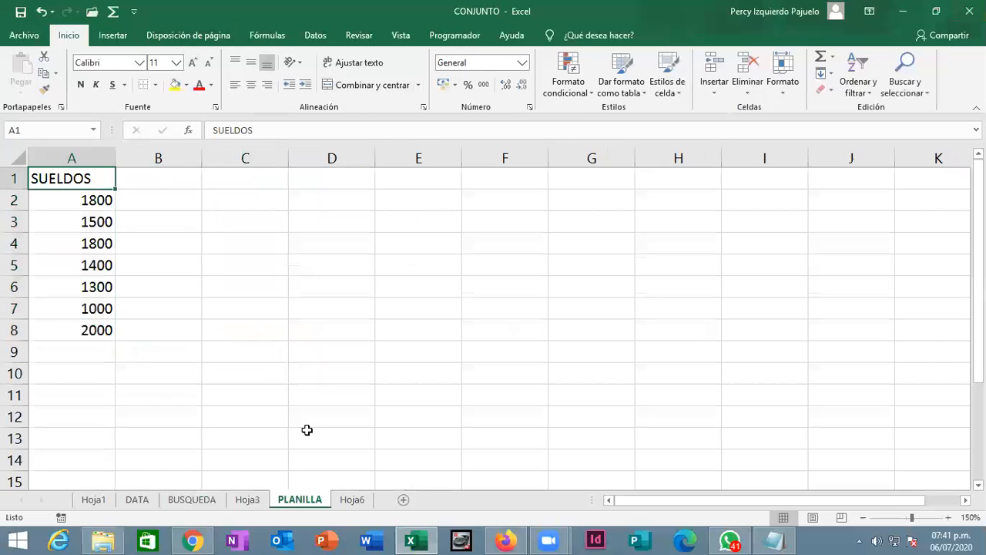
- Rename the sheet Hoja6 as ESTADISTICA
key("ctrl+Page_Down")
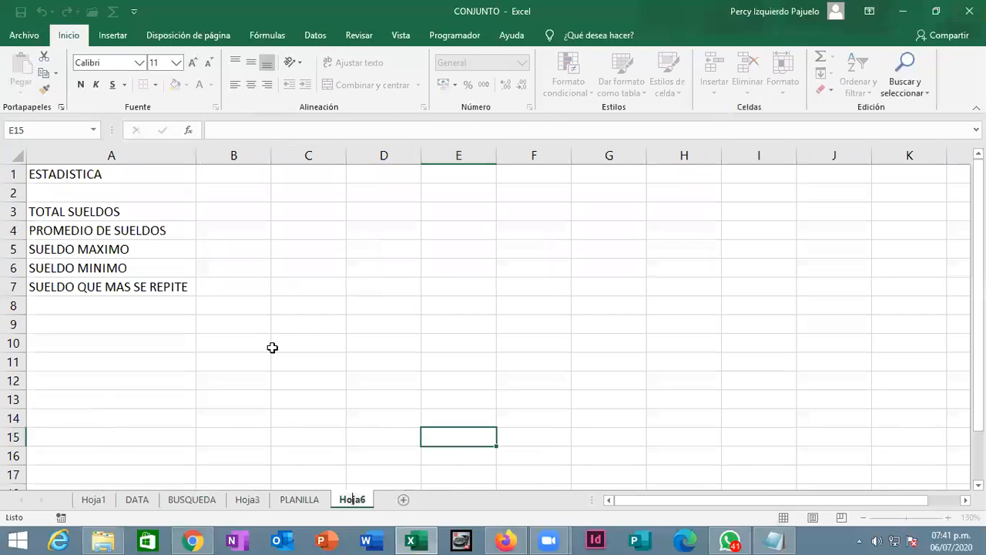
type("ESTADO")
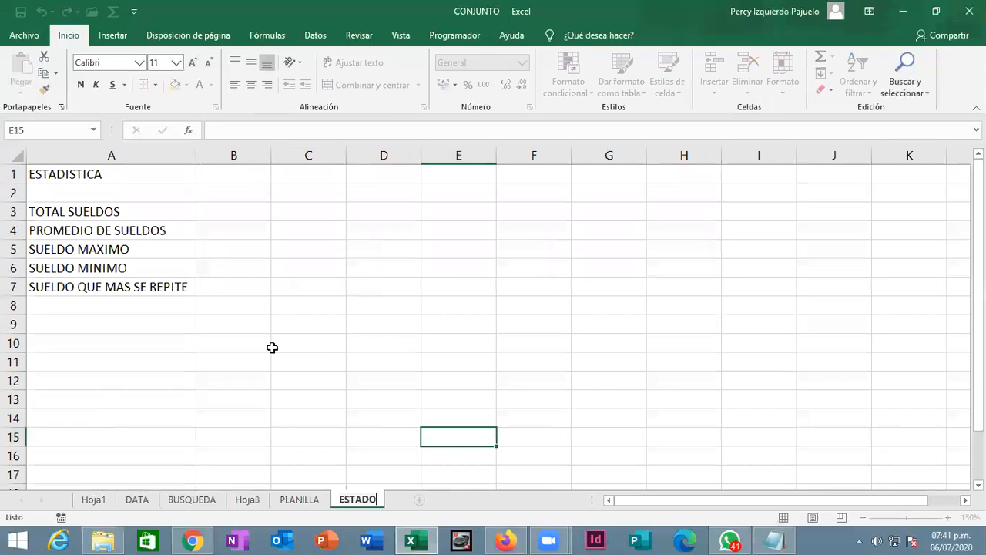
type("STICA")
key("Return")
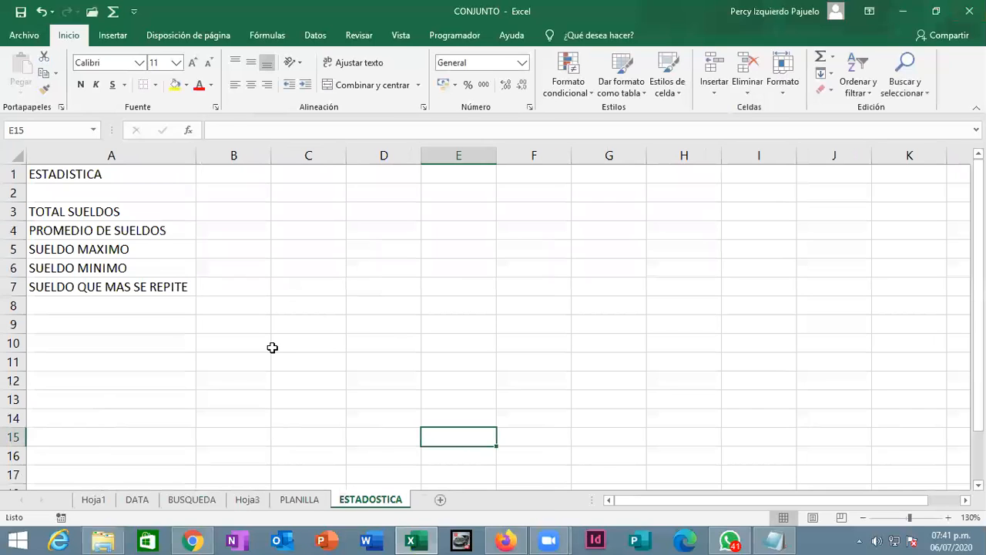
double_click(370, 500)
left_click(369, 500)
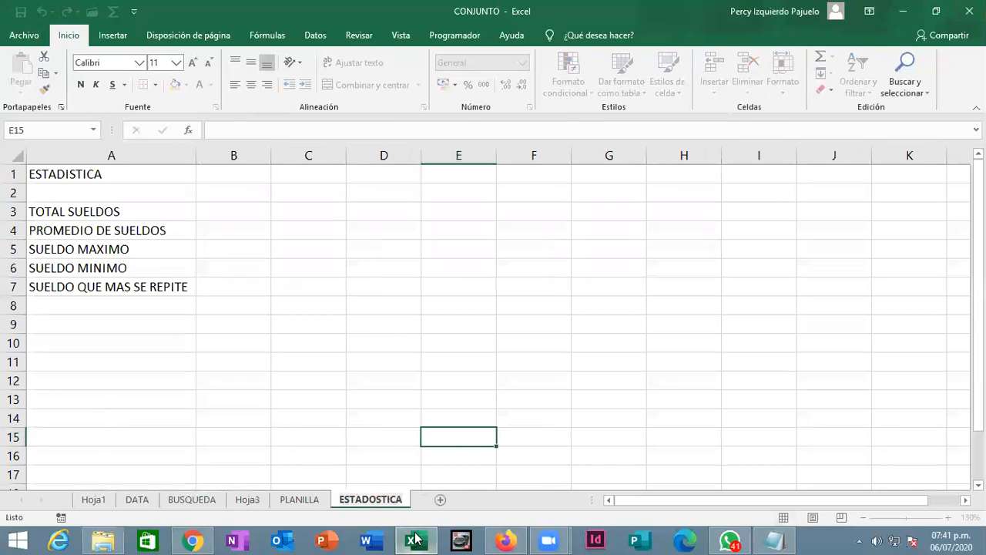
key("Delete")
type("I")
key("Return")
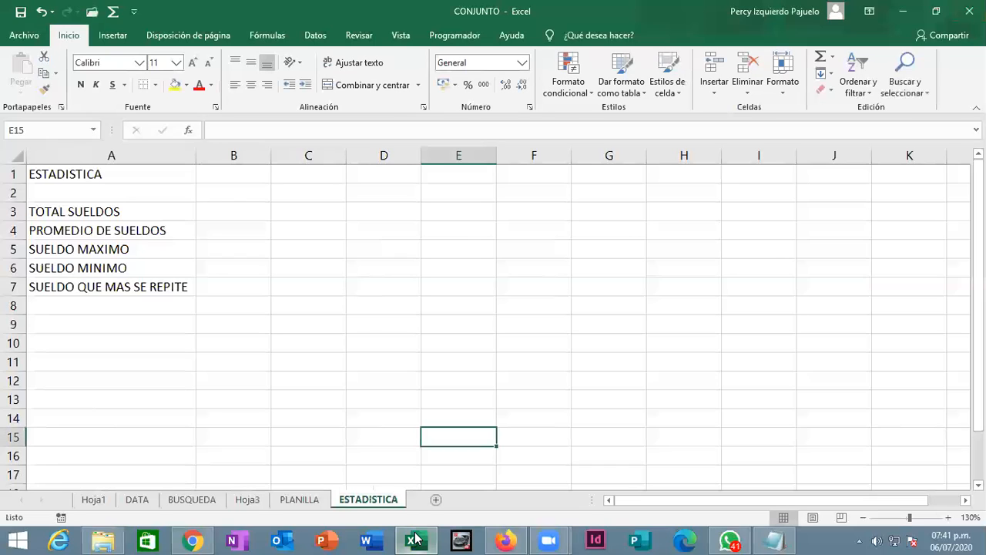
- Apply all borders (Todos los bordes) to the result cells B3:B7 on the ESTADISTICA sheet
left_click_drag(232, 213, 234, 288)
left_click(155, 85)
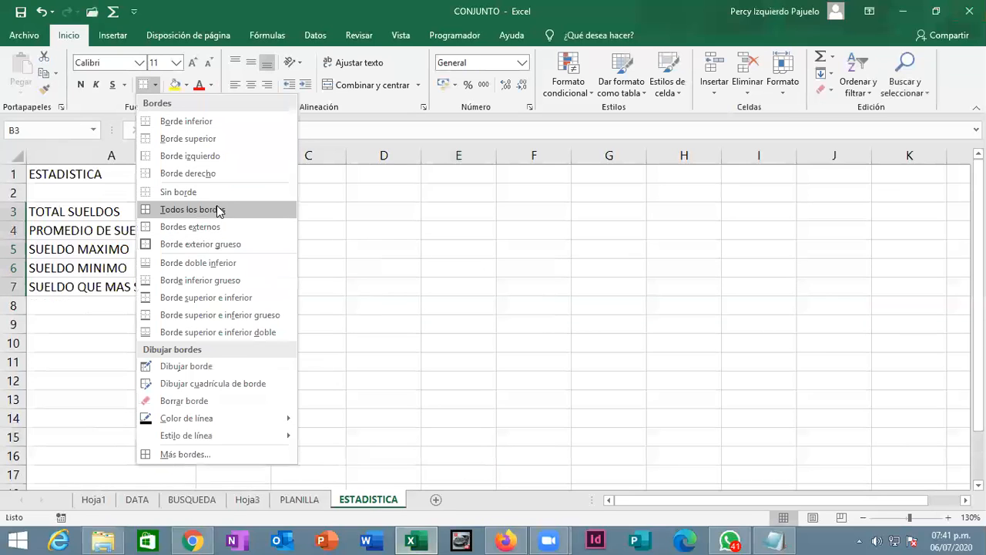
left_click(218, 209)
left_click(475, 288)
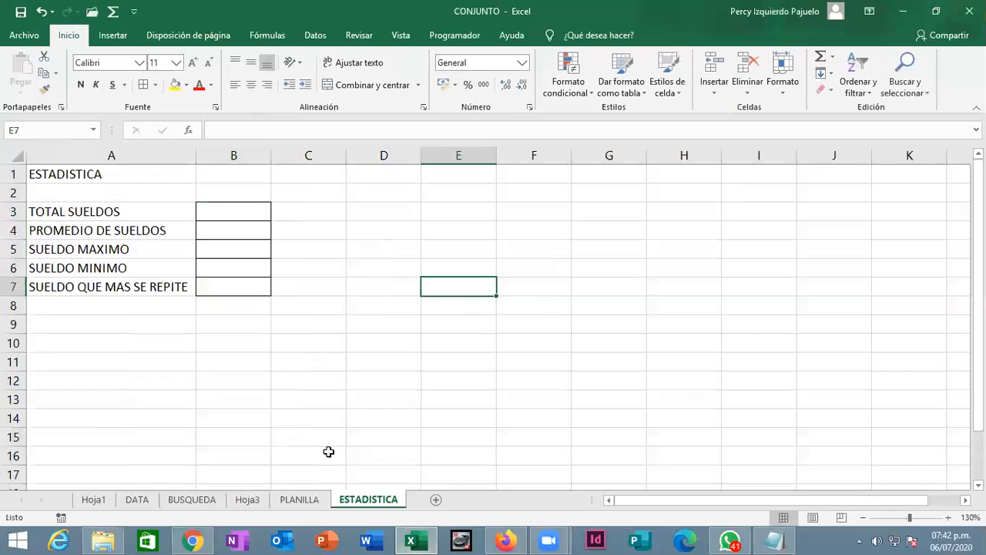
- Check the salary range on the PLANILLA sheet and note it as A2:A8 in cell F10 of ESTADISTICA
left_click(312, 501)
left_click_drag(109, 200, 104, 330)
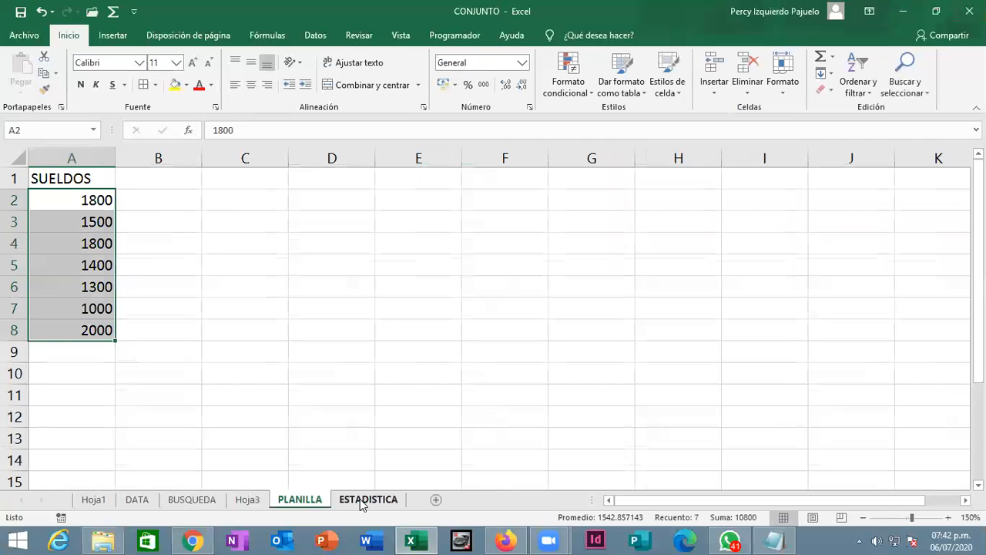
left_click(362, 501)
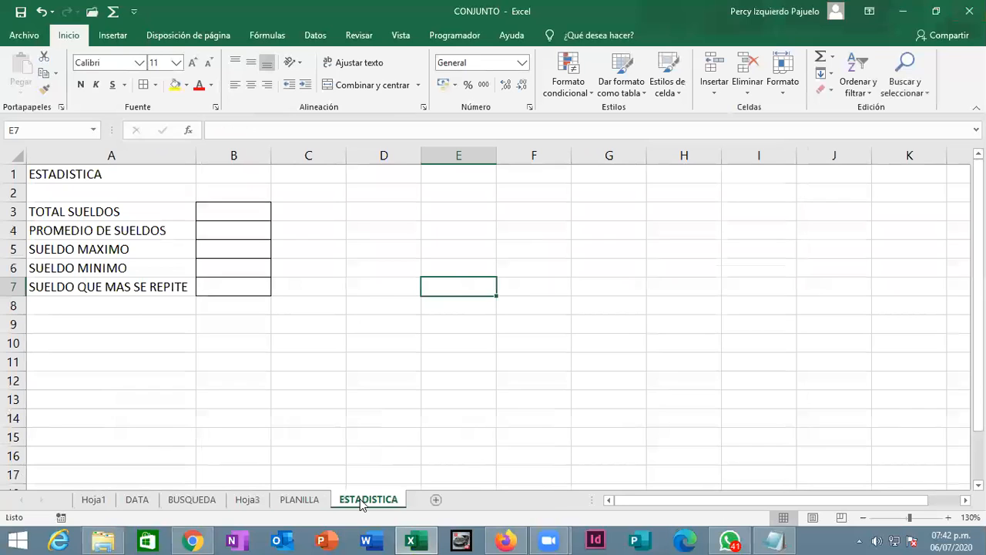
left_click(307, 500)
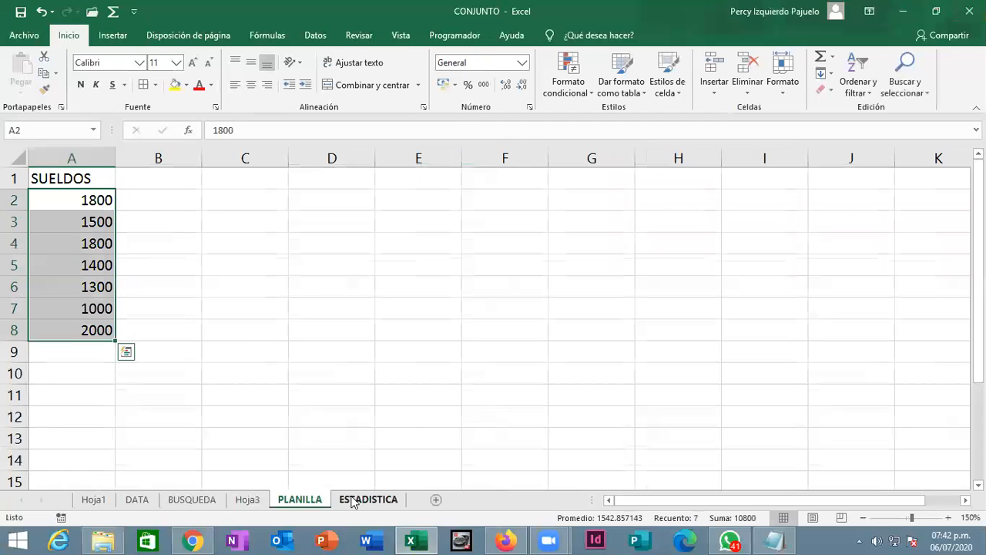
left_click(356, 500)
left_click(507, 343)
type("A")
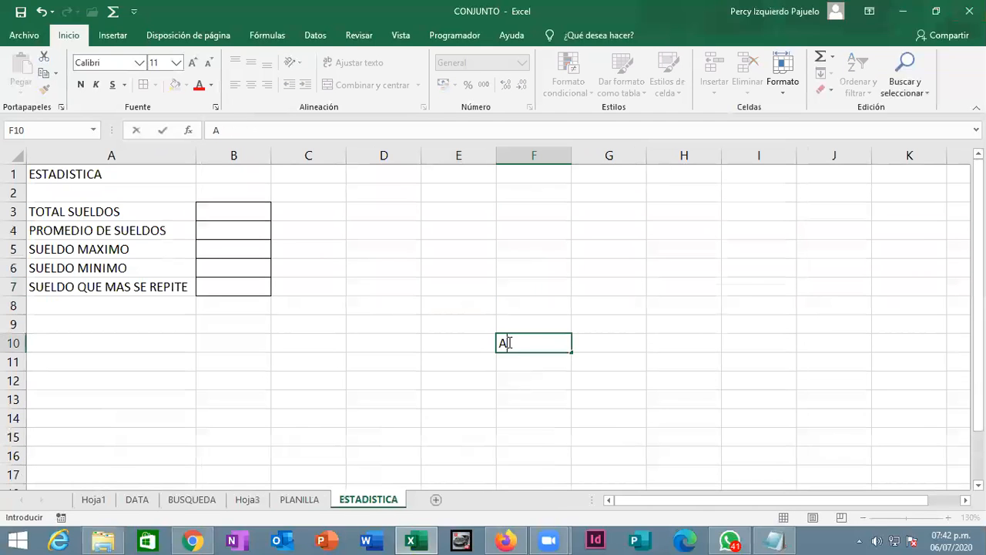
type("2:A8")
key("Return")
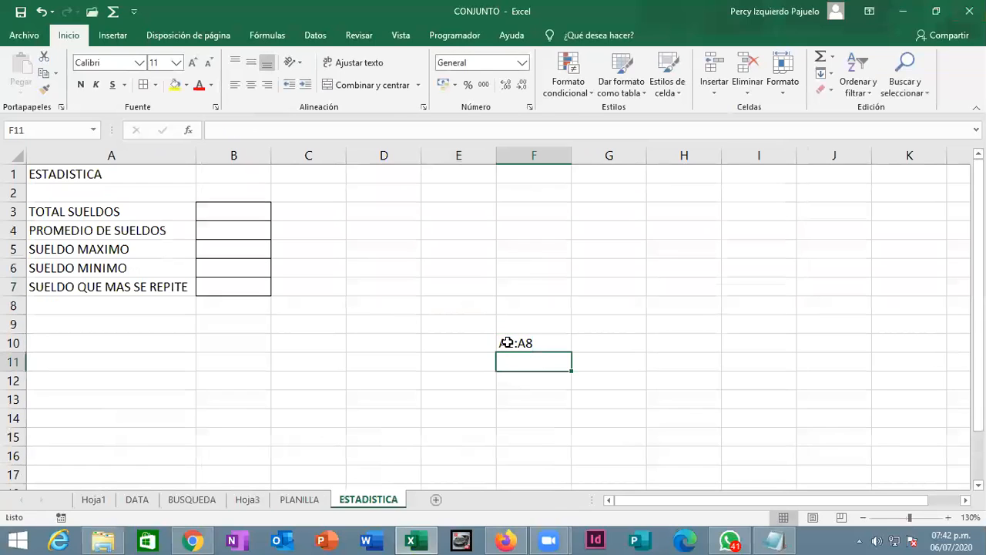
- Total the salaries in the TOTAL SUELDOS cell B3 with the formula =SUMA(PLANILLA!A2:A8)
left_click(248, 214)
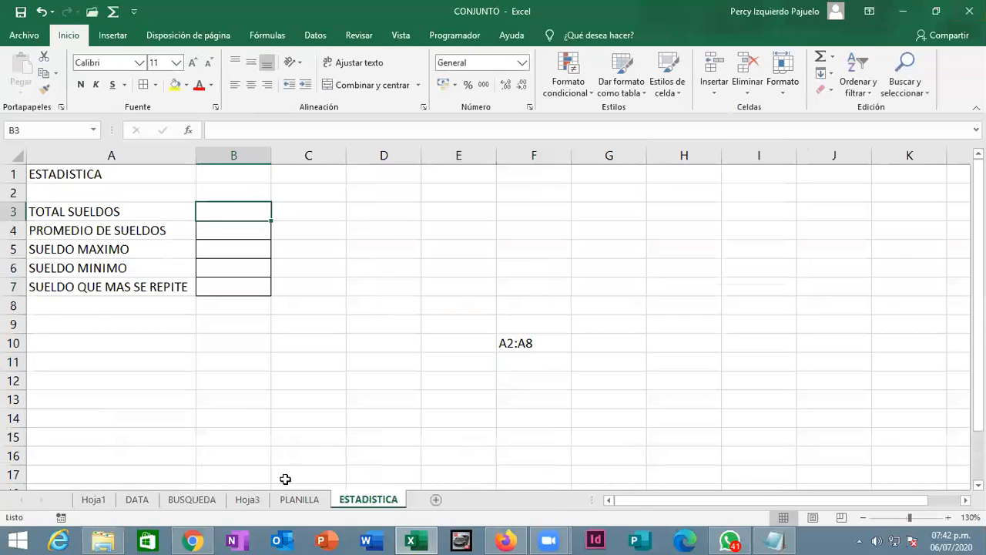
type("=SUMA(")
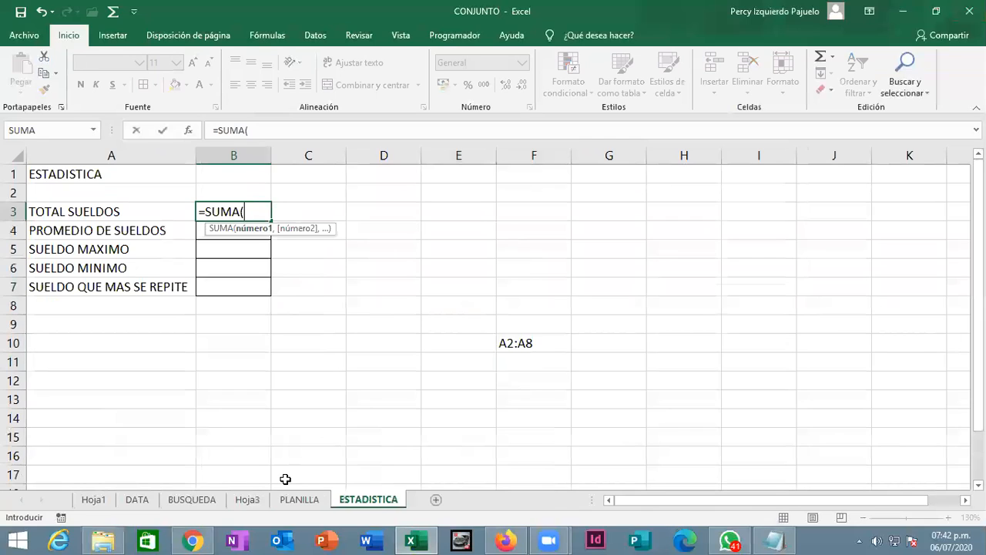
type("PLANILLA")
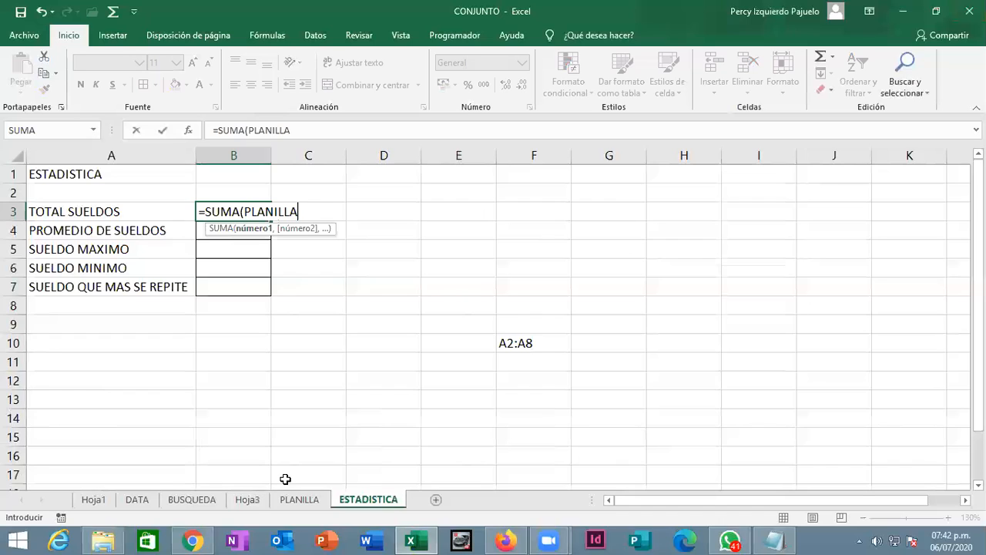
type("!A2:A")
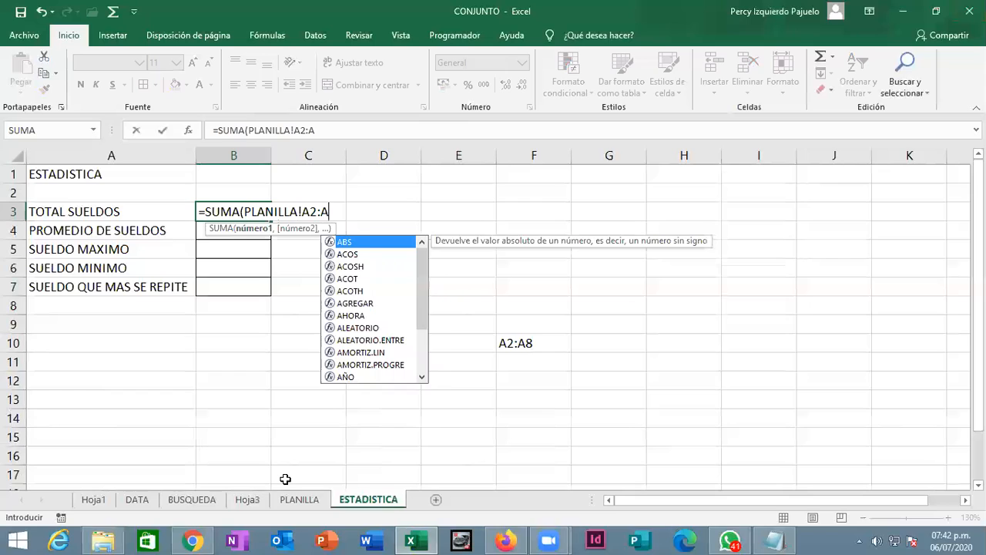
type("8)")
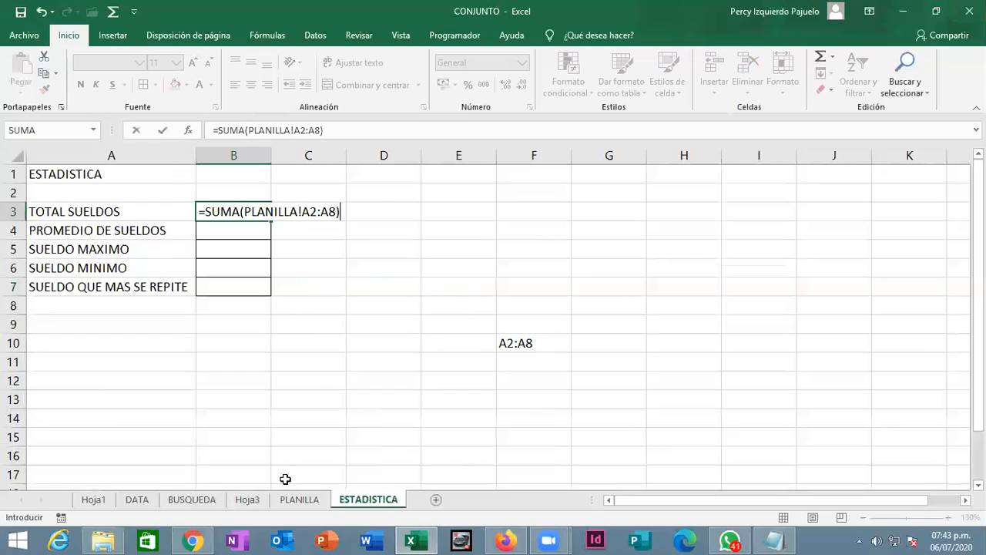
key("Return")
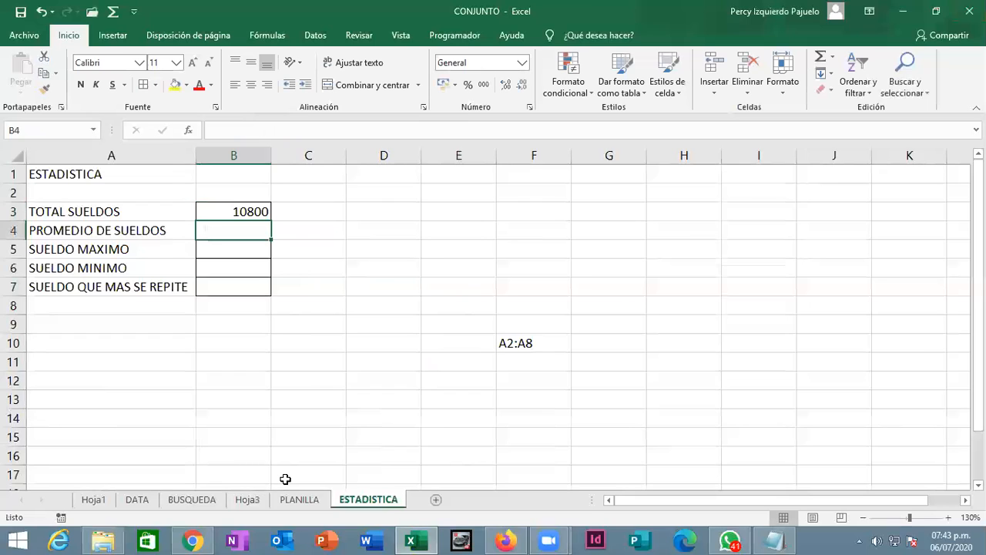
- Average the salaries in the PROMEDIO DE SUELDOS cell B4 with the formula =PROMEDIO(PLANILLA!A2:A8)
type("=PROMED")
key("Tab")
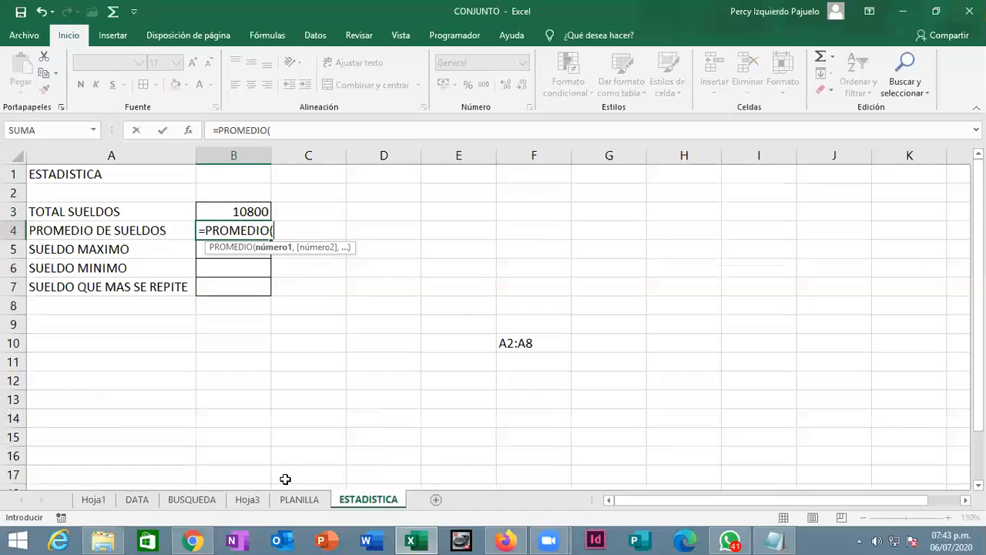
type("PLANILLA")
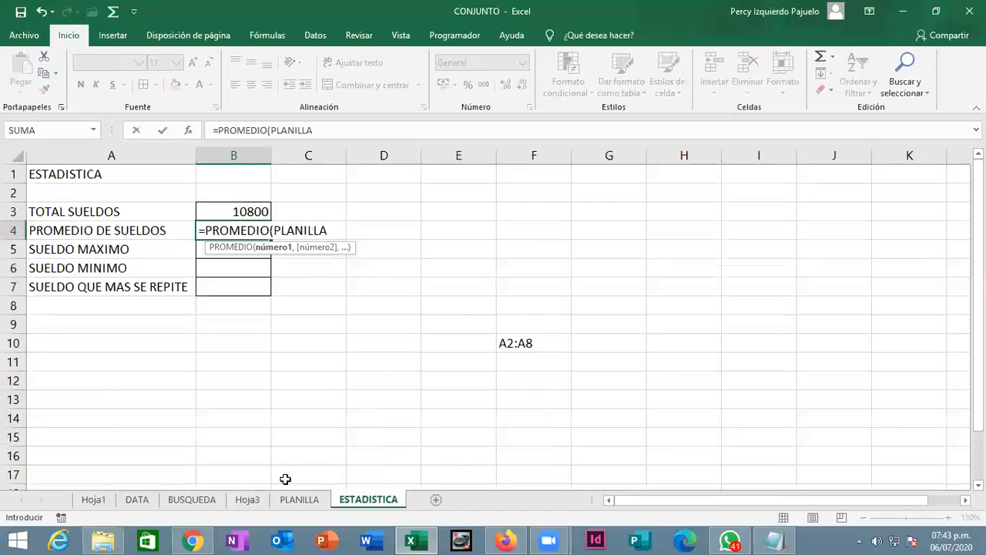
type("!A2:A8)")
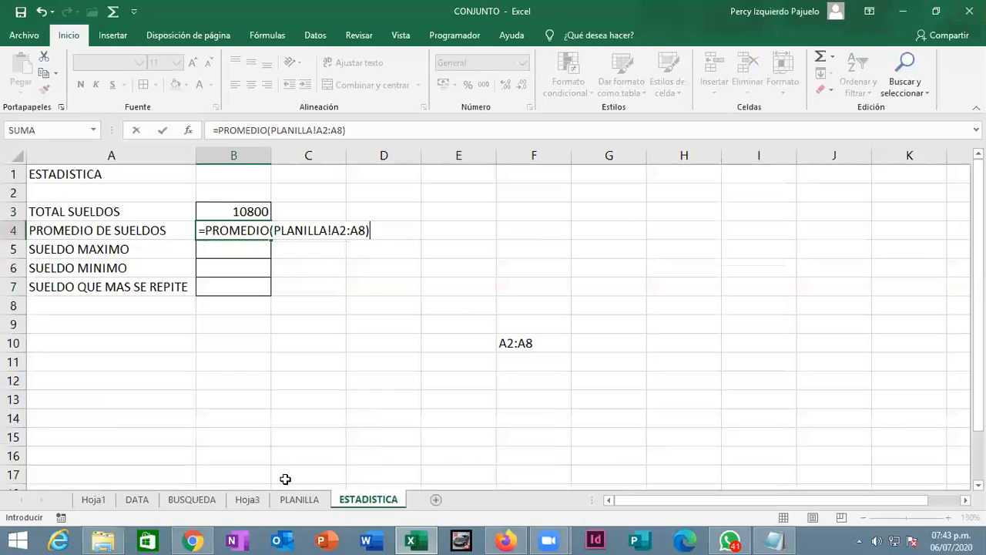
key("Return")
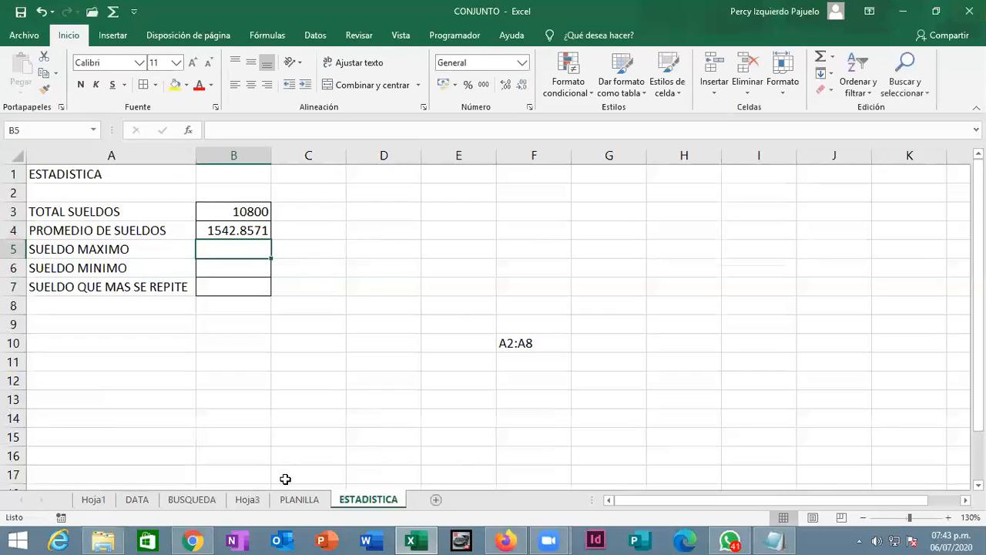
- Get the highest salary in the SUELDO MAXIMO cell B5 with the formula =MAX(PLANILLA!A2:A8)
type("=MAX(")
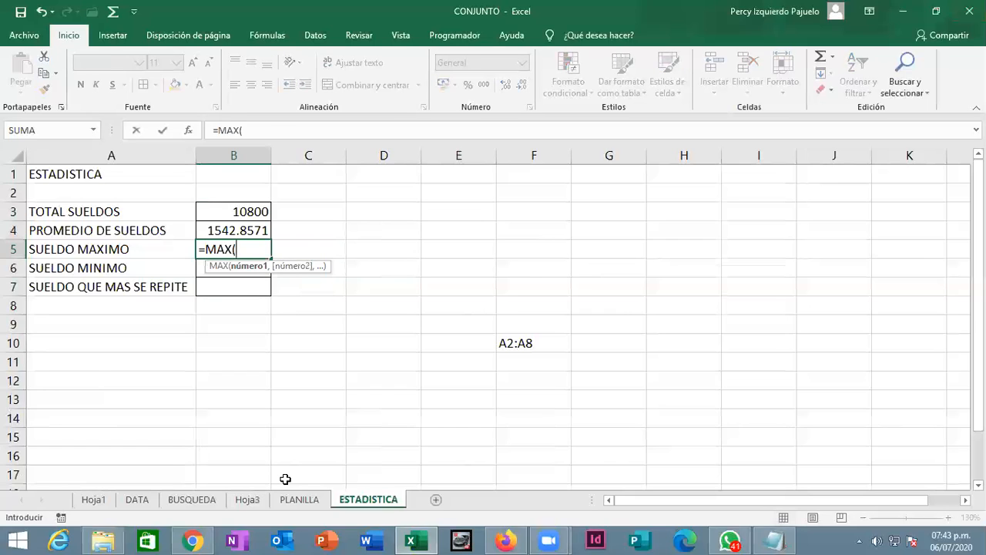
type("PLANILLA")
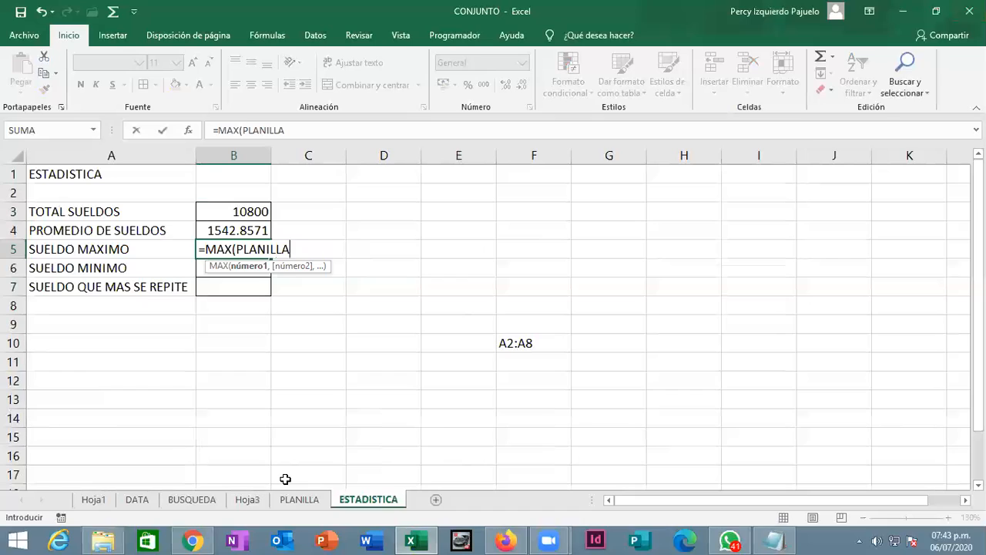
type("!A2:A8)")
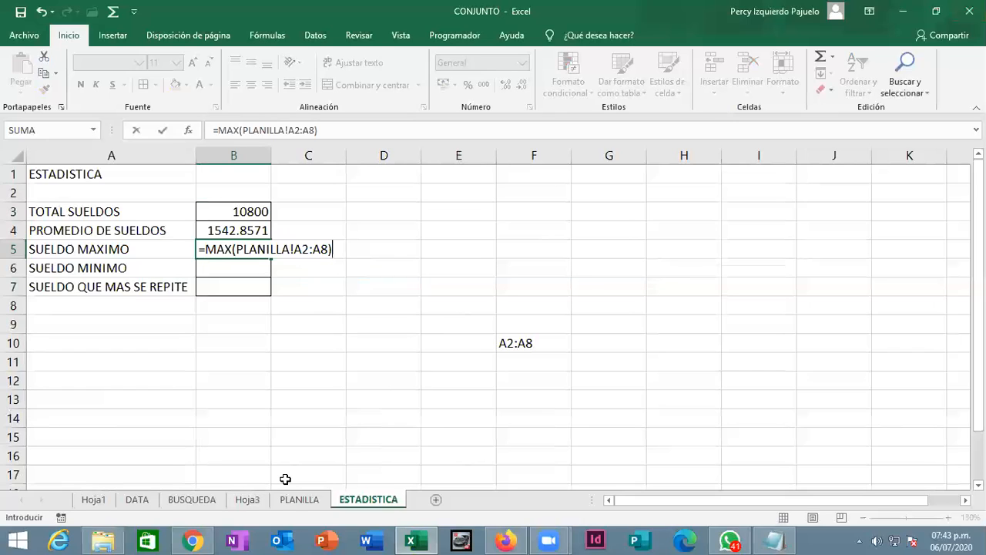
key("Return")
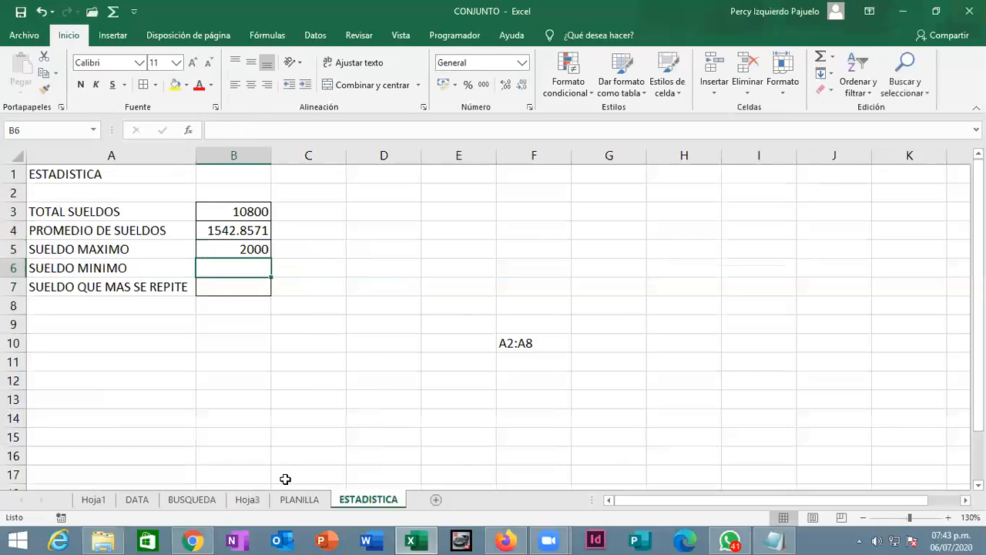
- Get the lowest salary in the SUELDO MINIMO cell B6 with the formula =MIN(PLANILLA!A2:A8)
type("=MIN(")
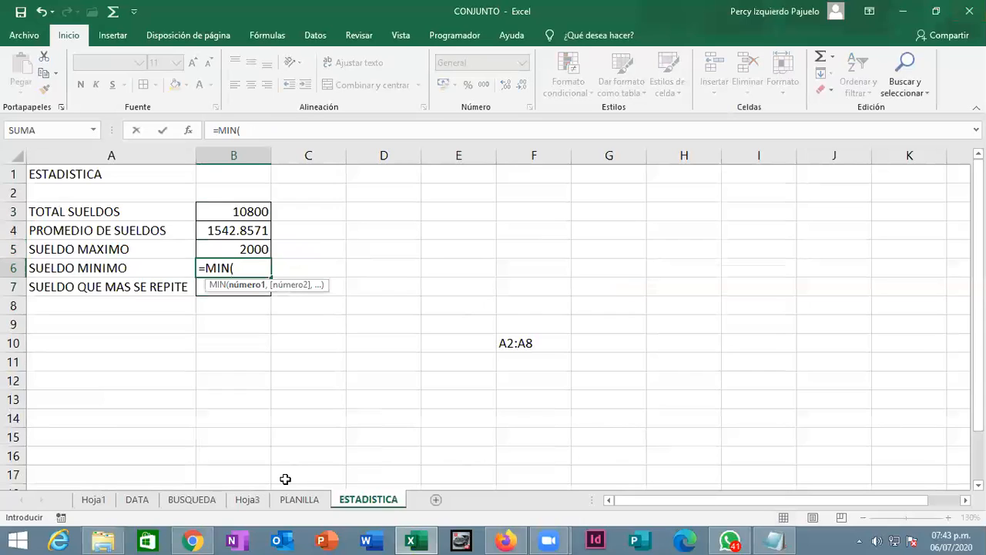
type("PLANILL")
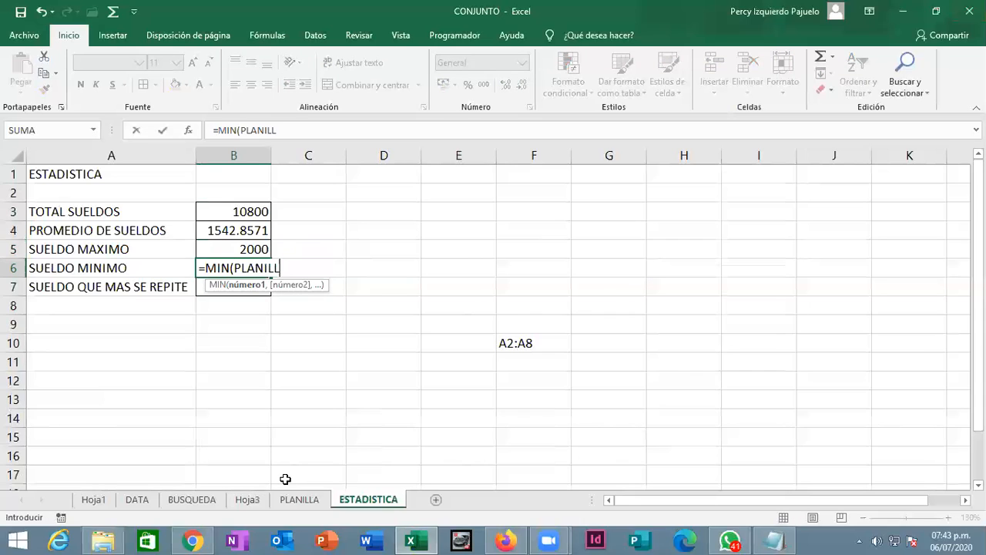
type("A!A2:A8)")
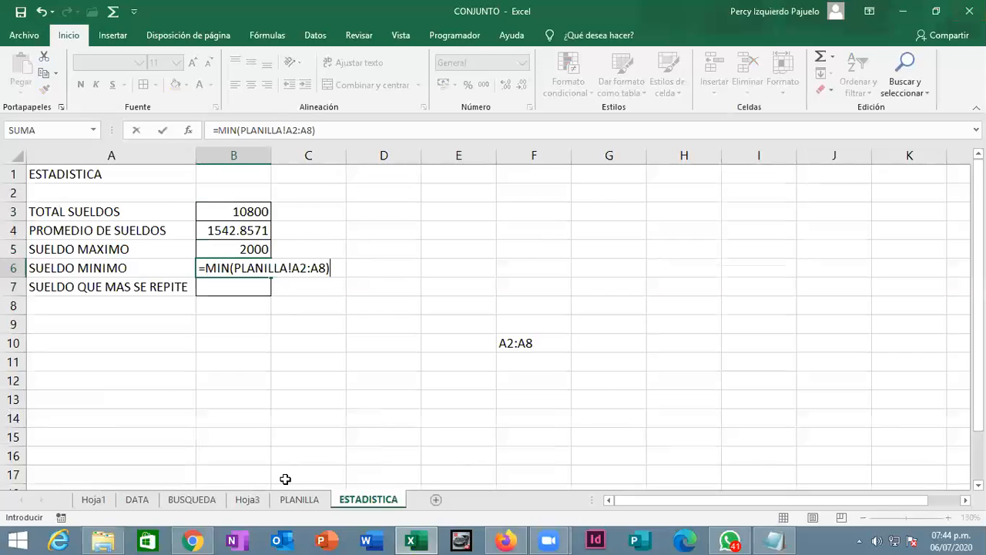
key("Return")
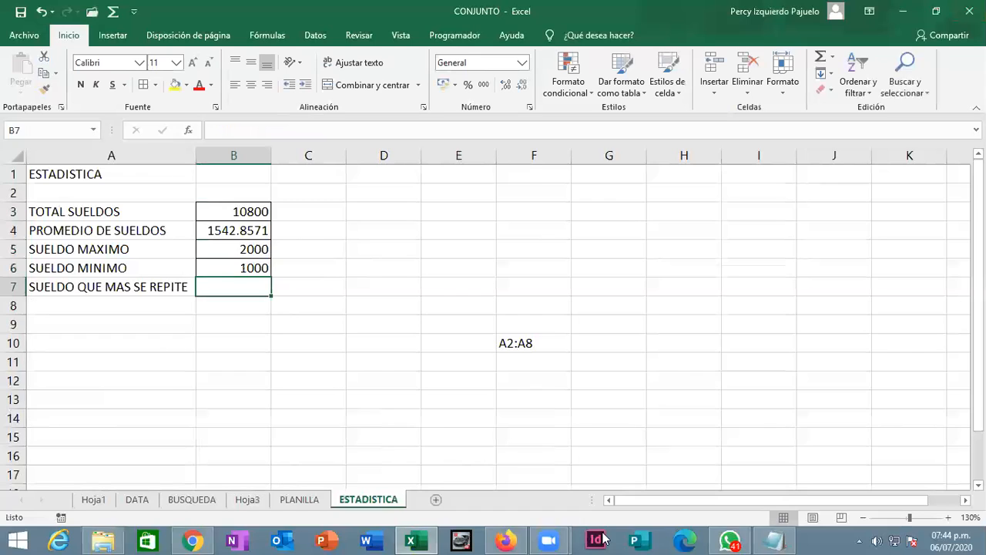
- Switch to the Bloc de notas notes, highlight the Nombres de rango heading, and return to the workbook
left_click(777, 539)
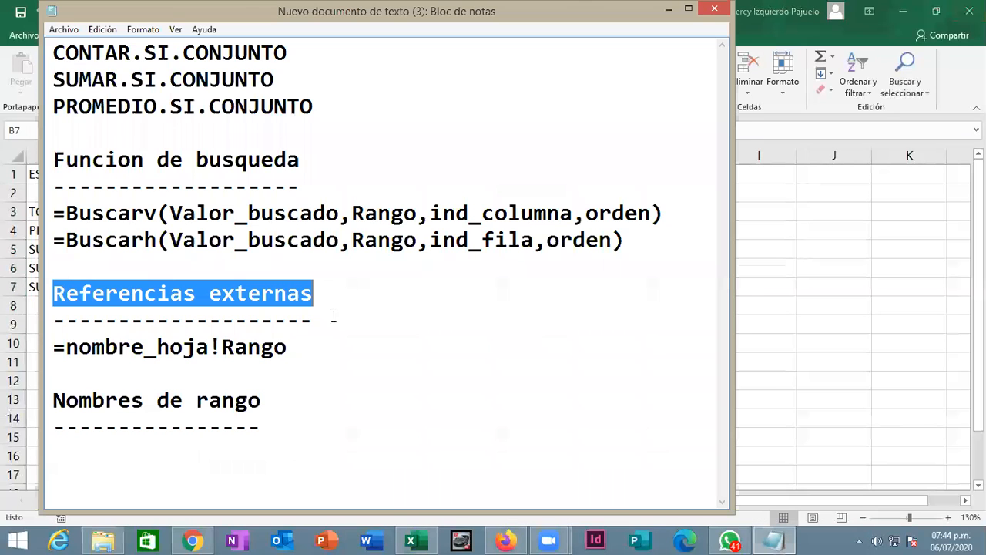
left_click_drag(50, 400, 316, 420)
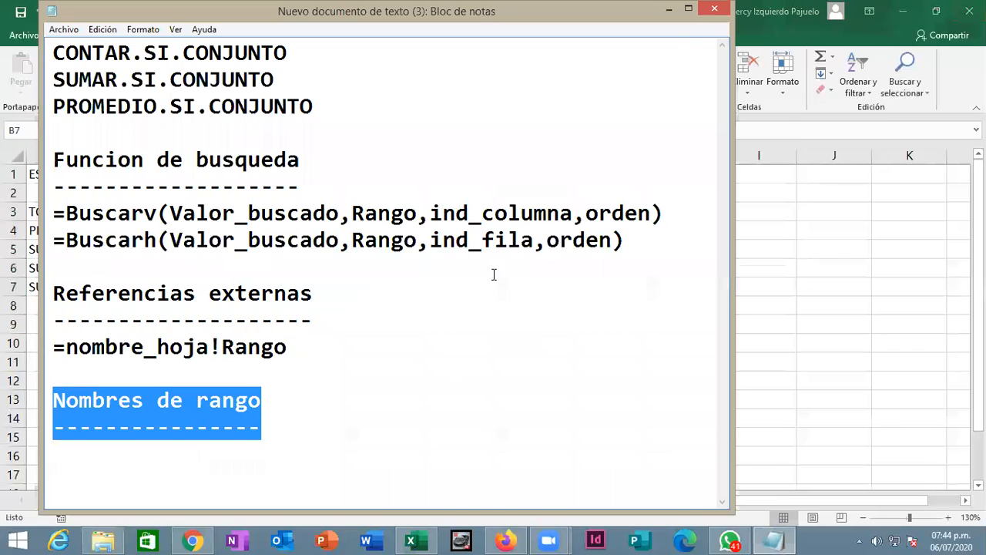
left_click(669, 9)
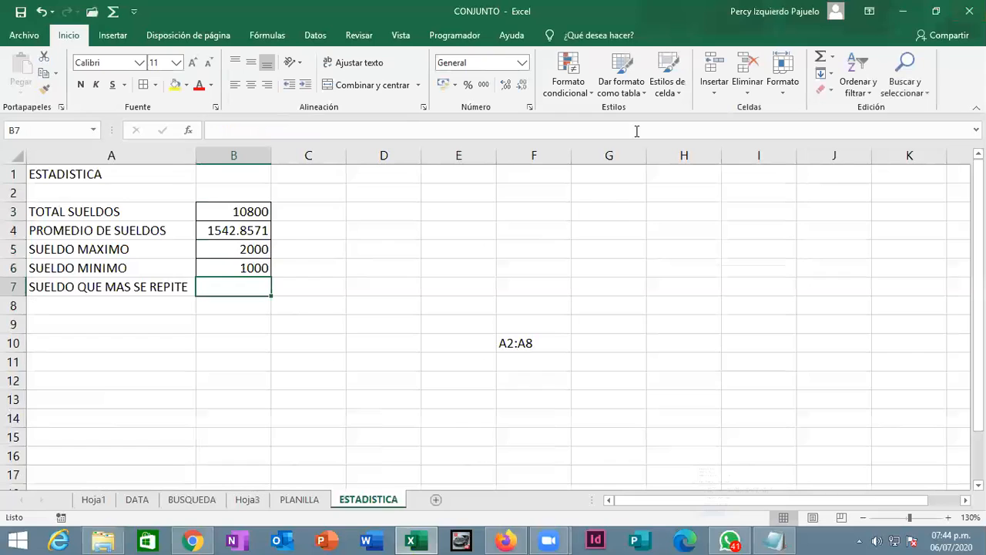
- Add borders to cells C3:C6 beside the lookup results on the BUSQUEDA sheet and select C3
left_click(219, 500)
left_click(288, 238)
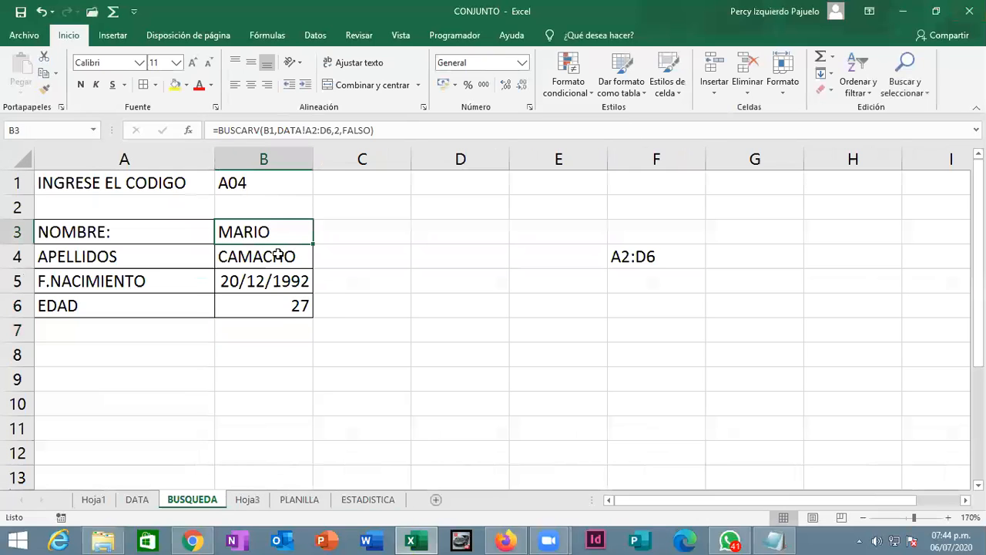
left_click(344, 230)
left_click(363, 297, "shift")
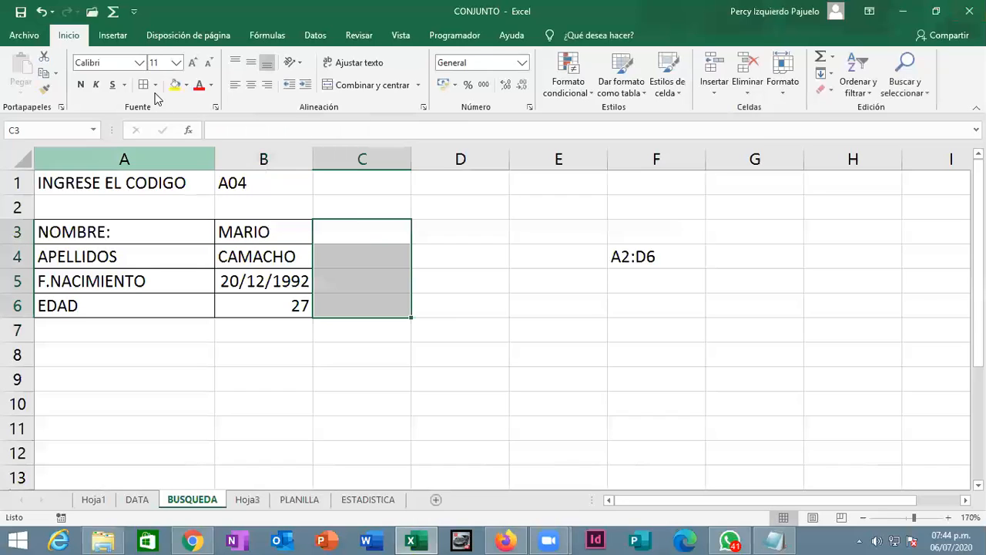
left_click(219, 226)
left_click(365, 236)
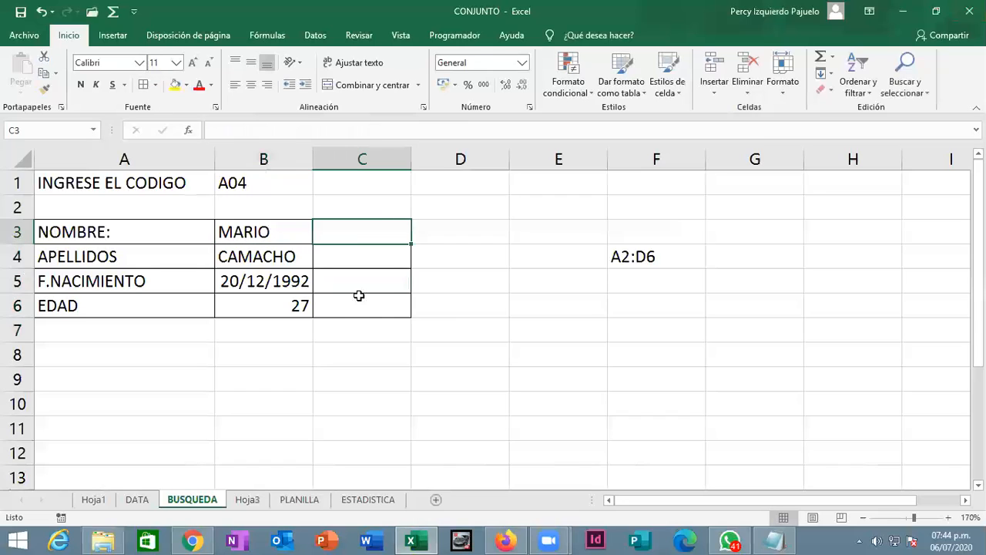
left_click(272, 233)
left_click(365, 233)
- Examine the employee records in A2:D6 on the DATA sheet and locate the command for assigning a range name
left_click(137, 501)
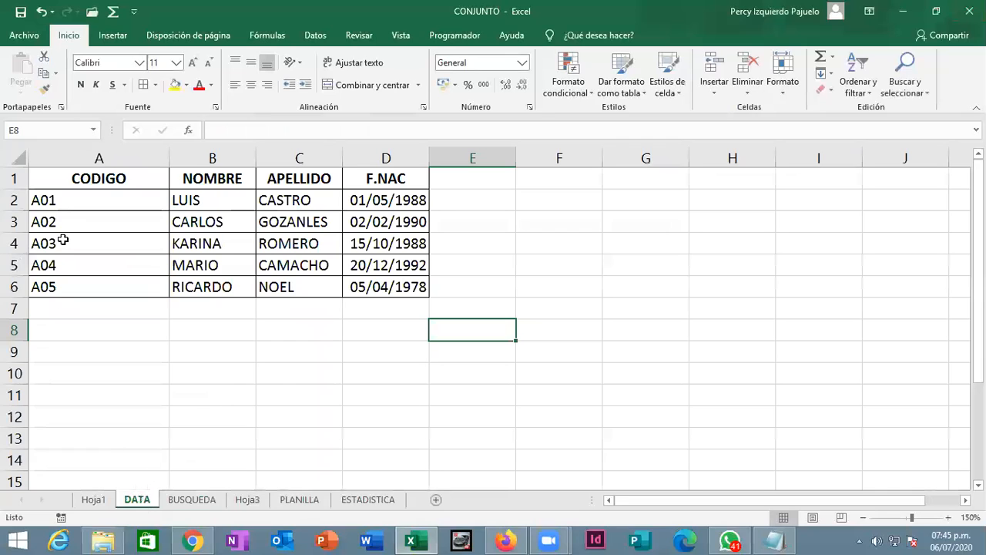
left_click_drag(68, 198, 370, 286)
left_click(99, 198)
left_click(235, 264, "shift")
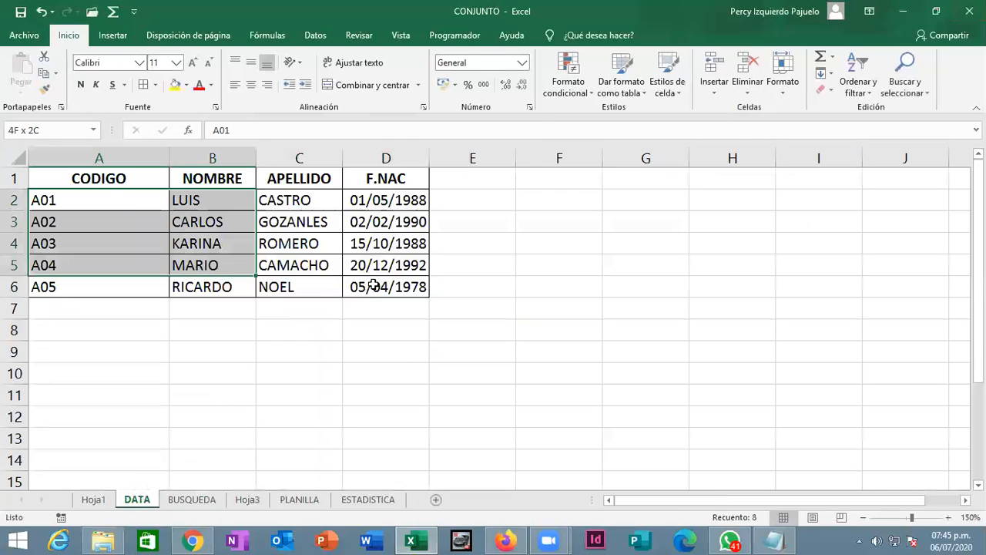
left_click(373, 286, "shift")
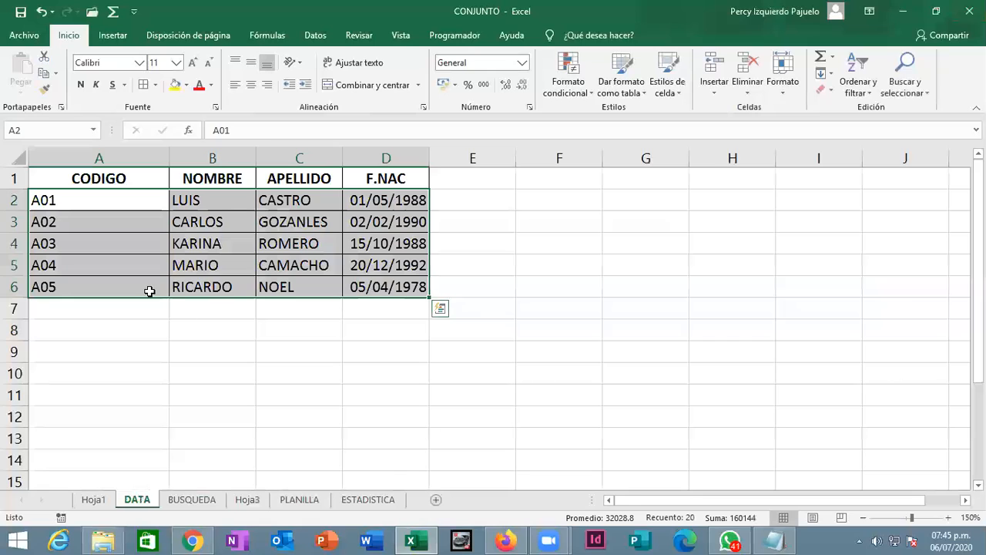
left_click(202, 305)
left_click_drag(105, 202, 375, 285)
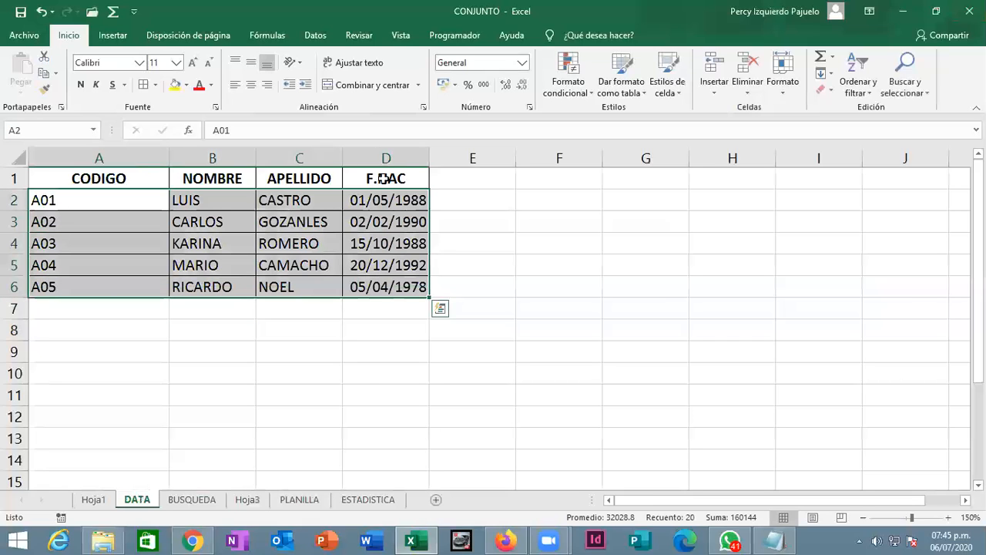
left_click(316, 35)
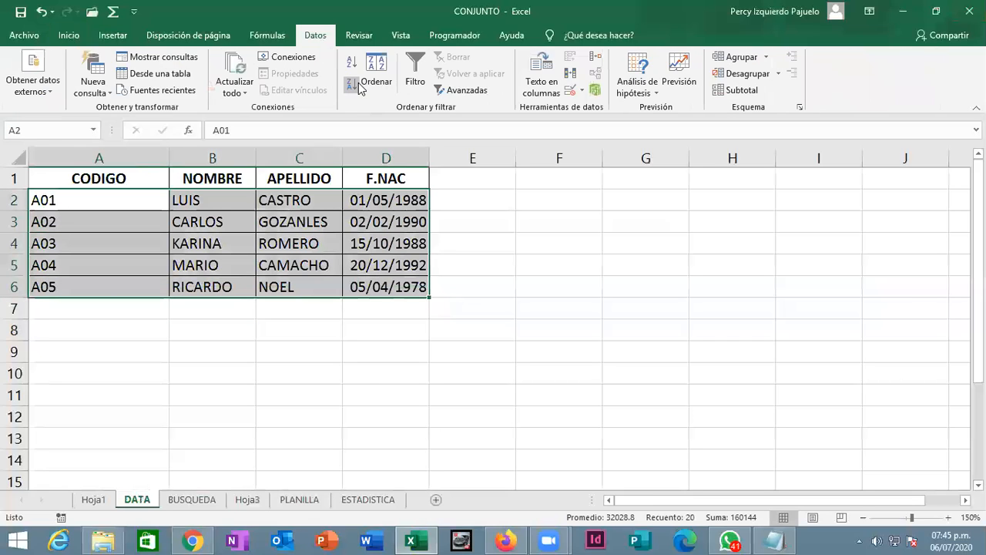
left_click(263, 36)
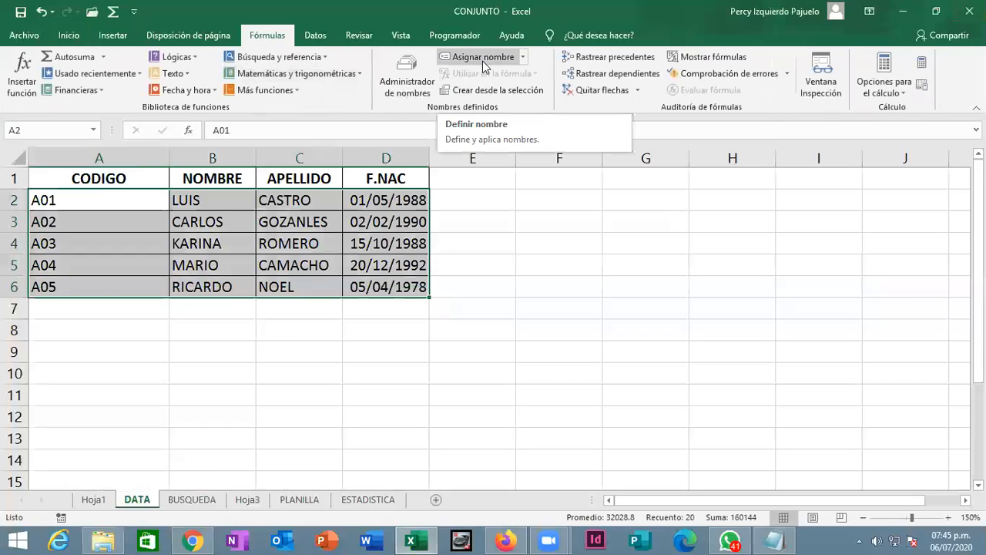
left_click(531, 195)
- Define the name EMPLEADOS for the range A2:D6 on the DATA sheet, with Libro as its scope
left_click_drag(136, 206, 413, 299)
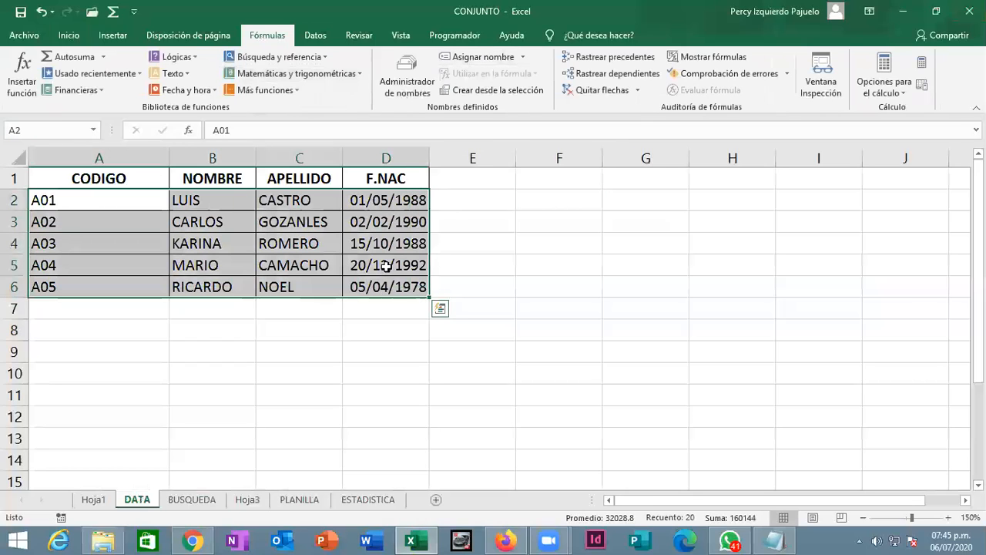
left_click(467, 61)
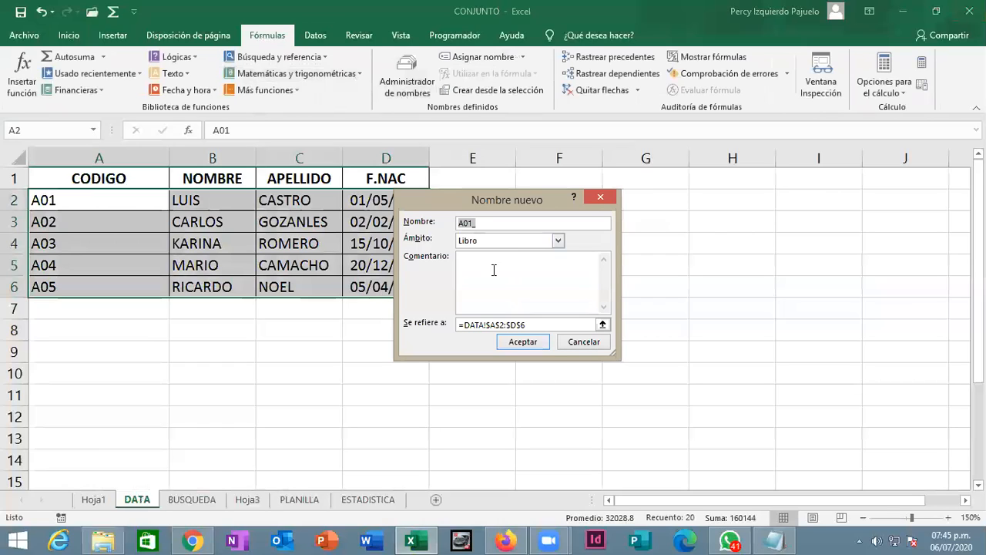
type("EMPLEADOS")
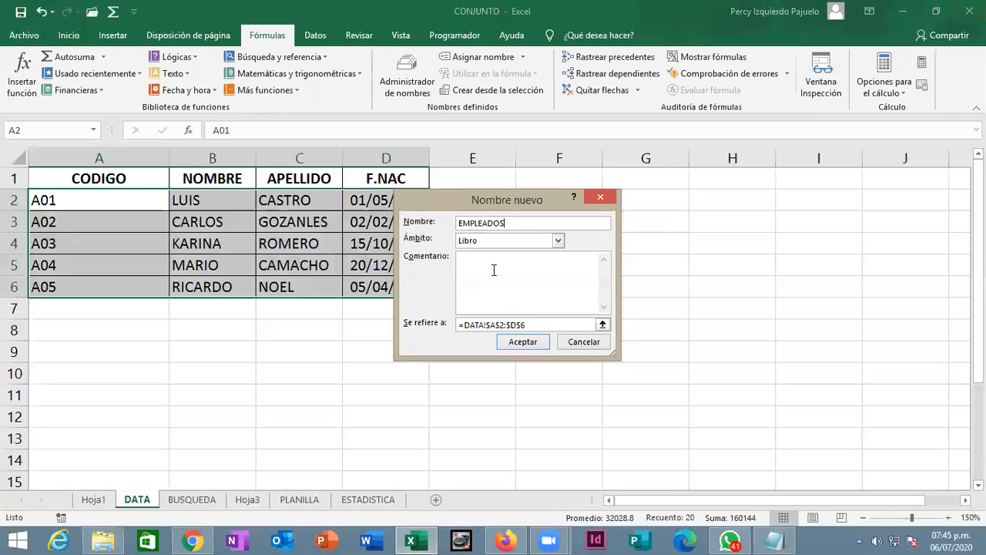
left_click(558, 241)
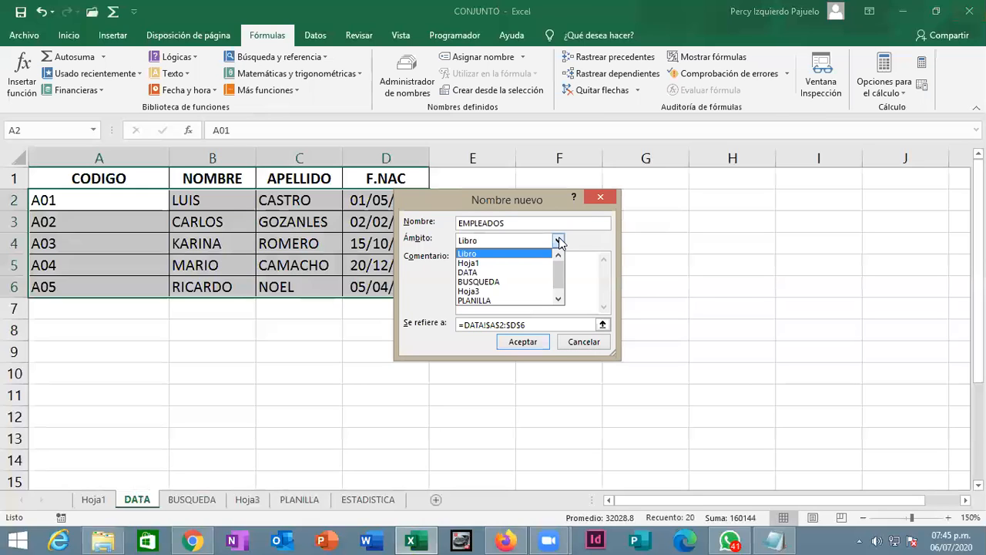
left_click(524, 255)
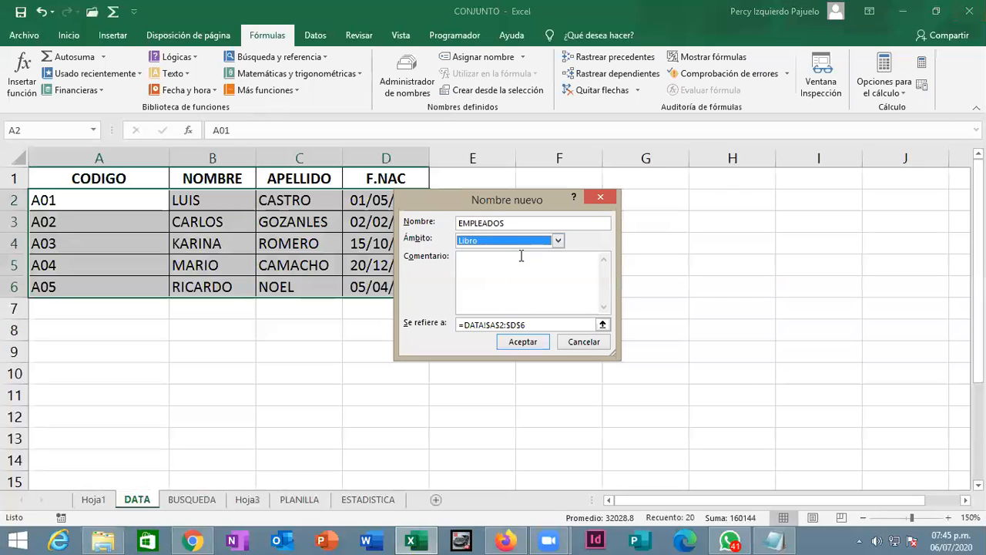
left_click(536, 350)
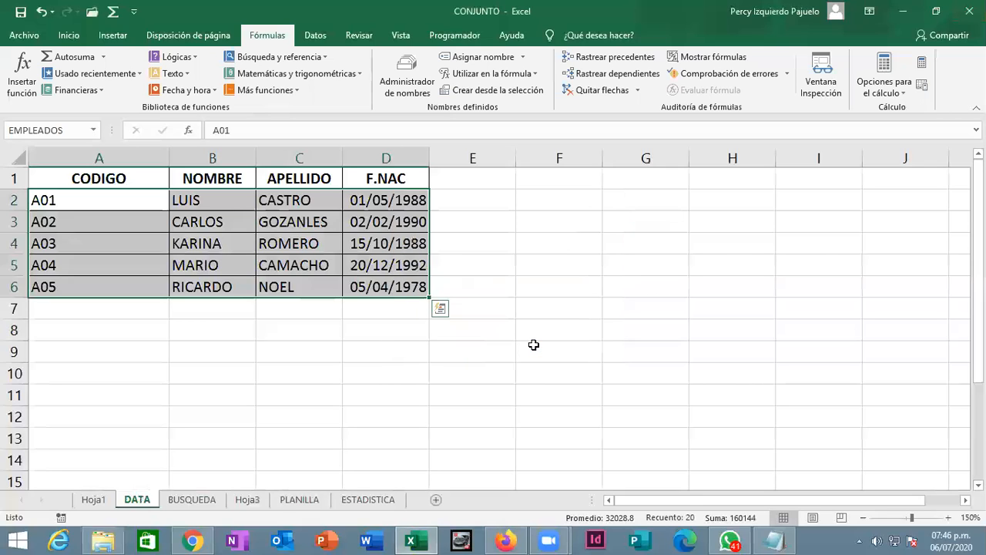
left_click_drag(134, 199, 356, 270)
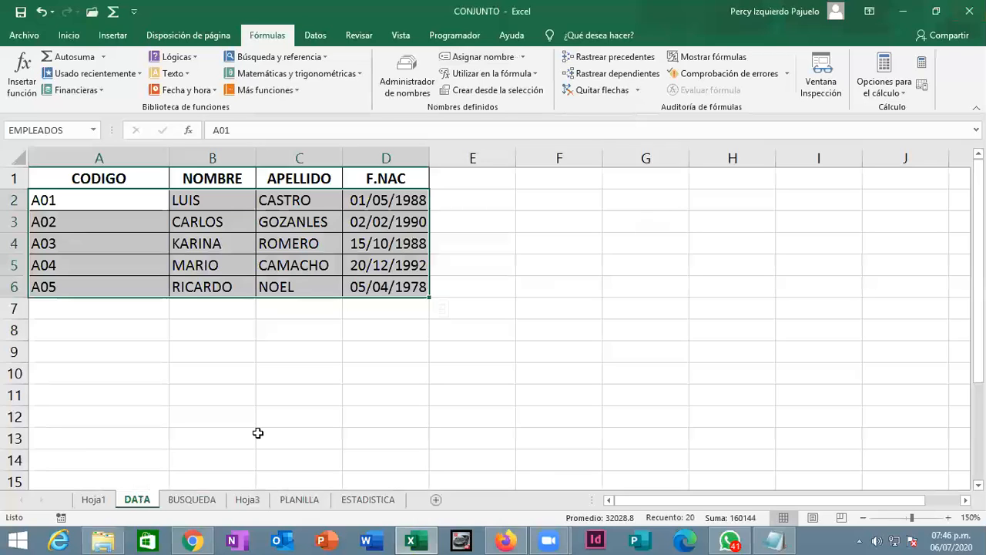
- On the BUSQUEDA sheet, enter =BUSCARV(B1,EMPLEADOS,2,FALSO) in C3 to look up the employee's first name
left_click(204, 499)
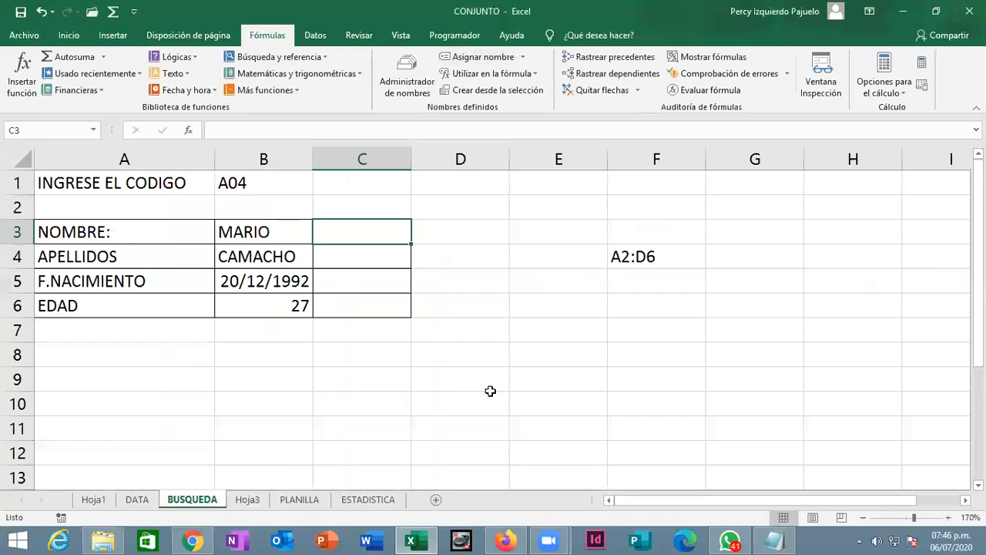
type("=")
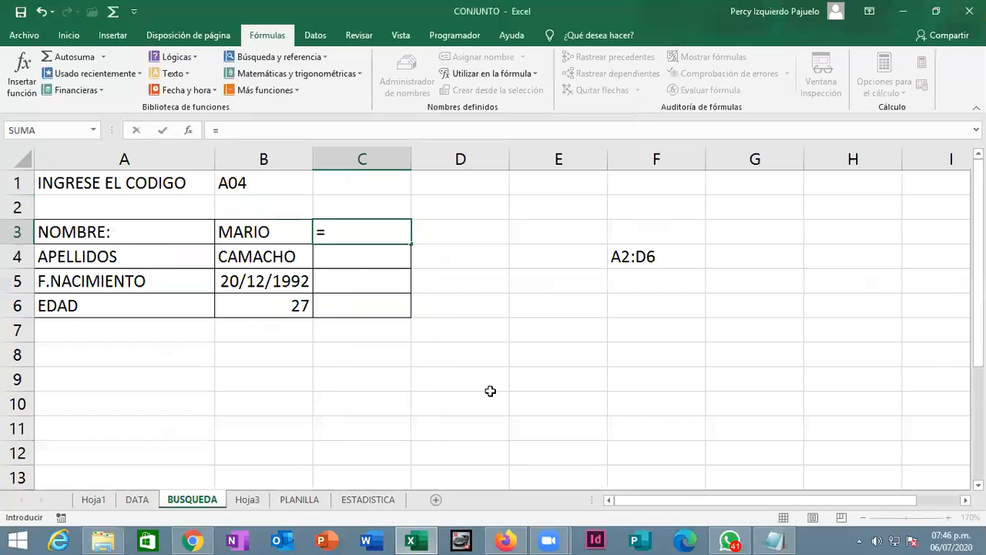
type("BUS")
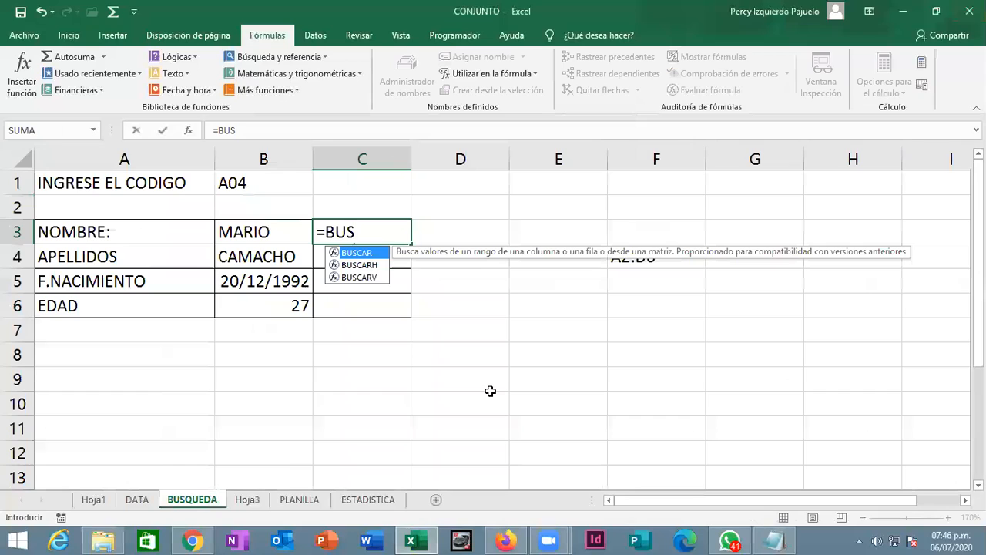
key("Down")
key("Down")
key("Tab")
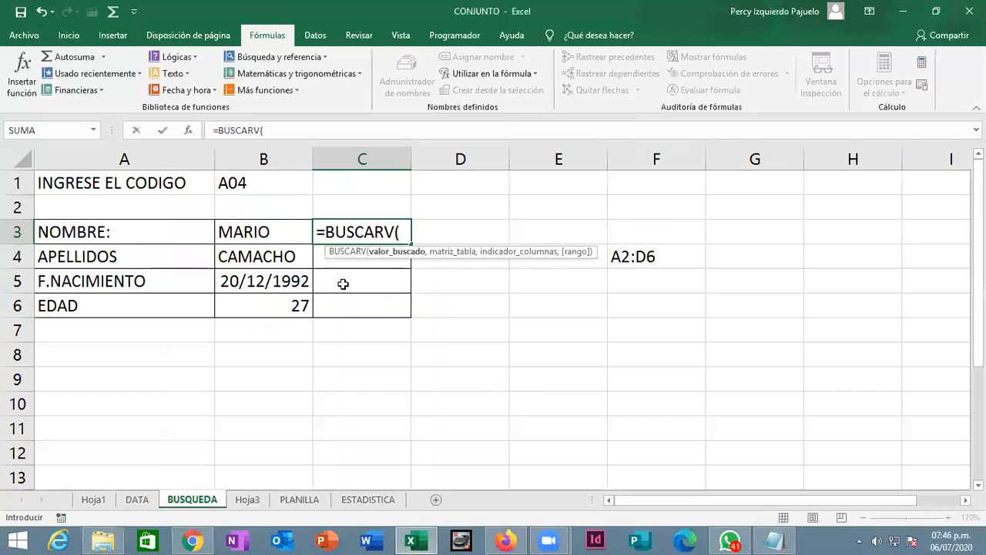
left_click(291, 187)
type(",")
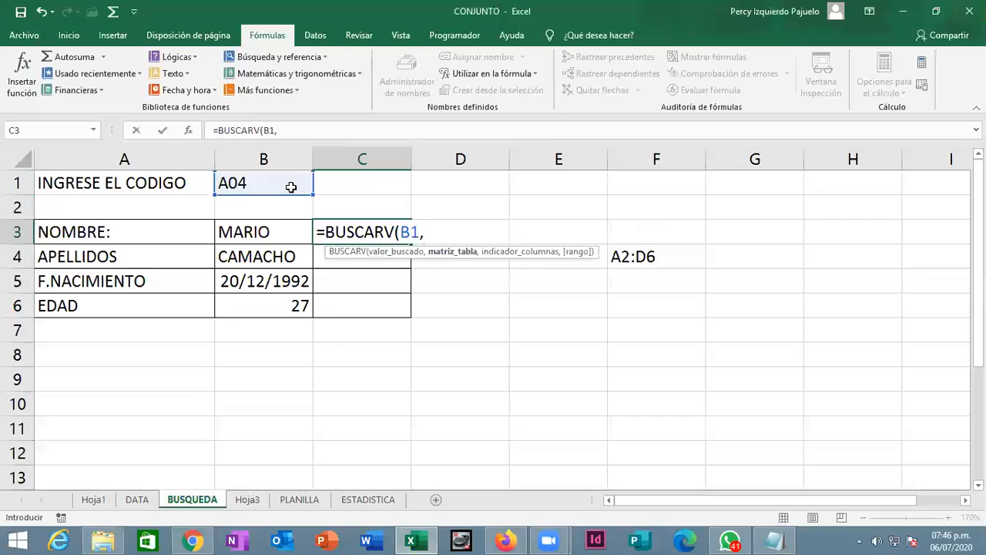
type("EM")
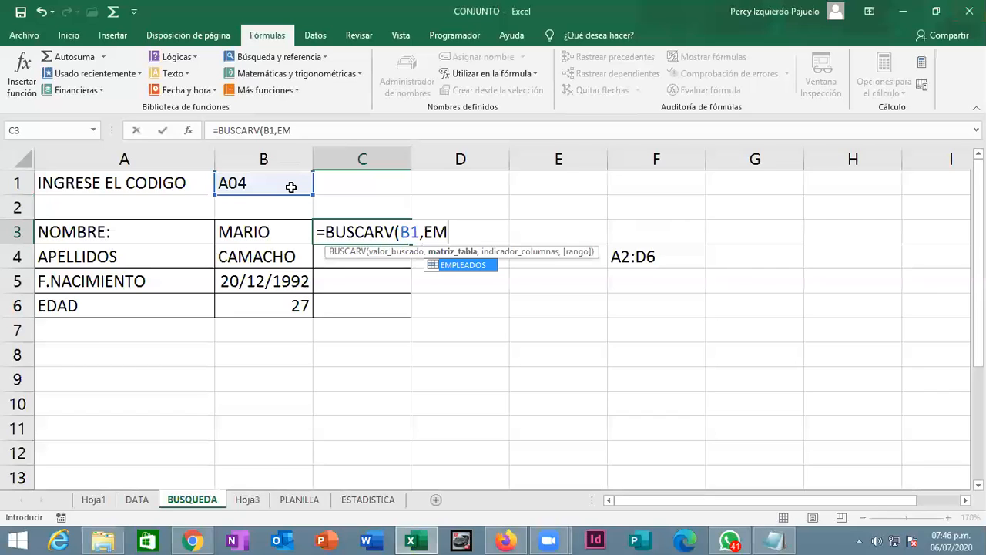
key("Tab")
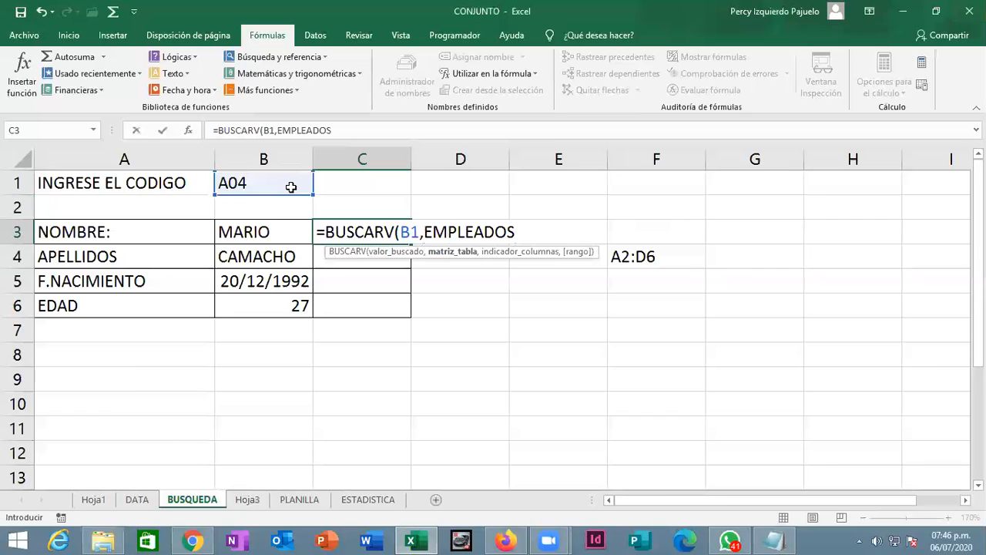
type(",")
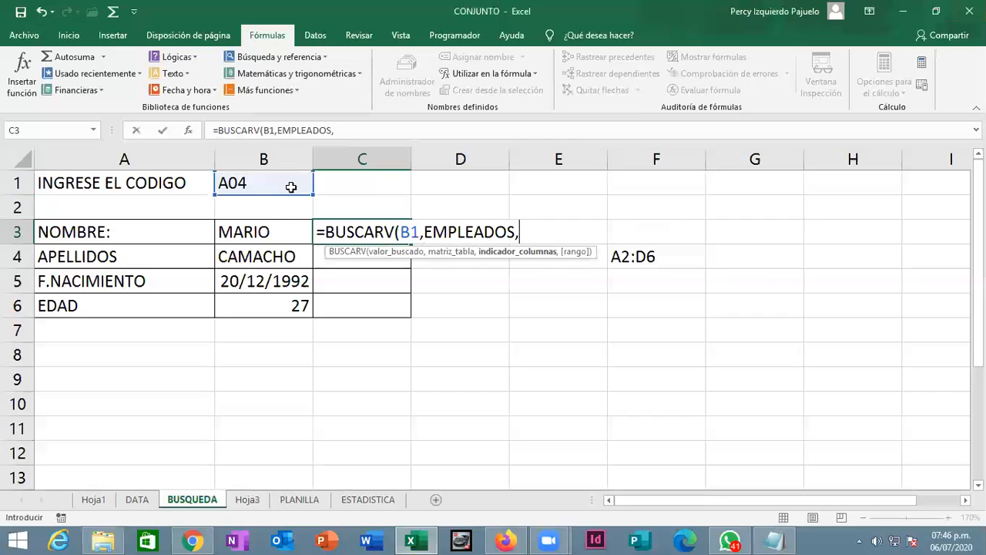
type("2,")
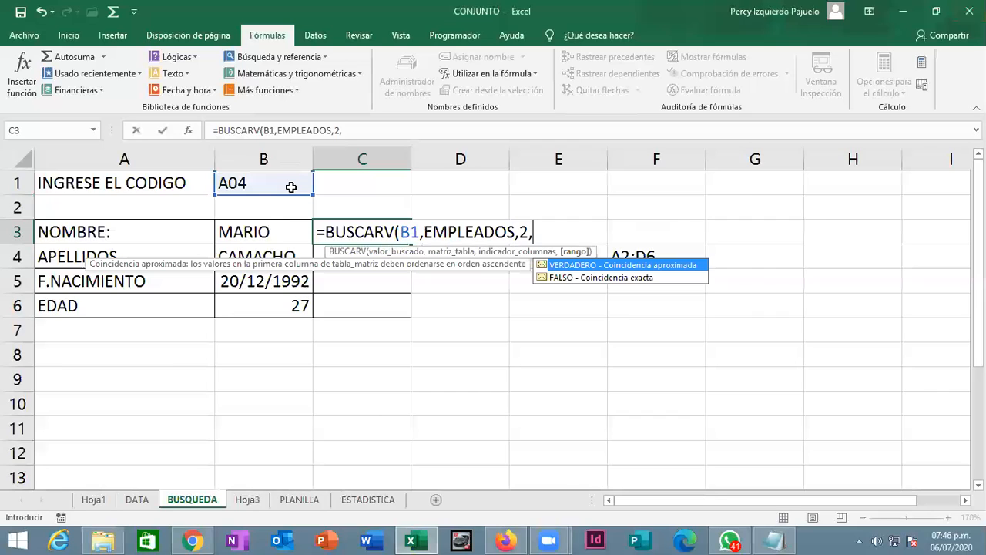
type("FALSO)")
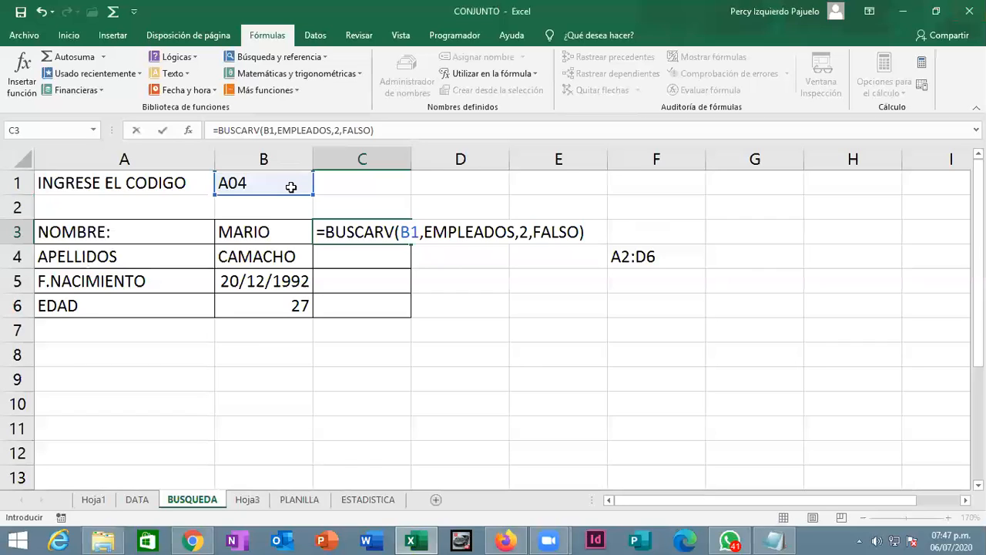
key("Return")
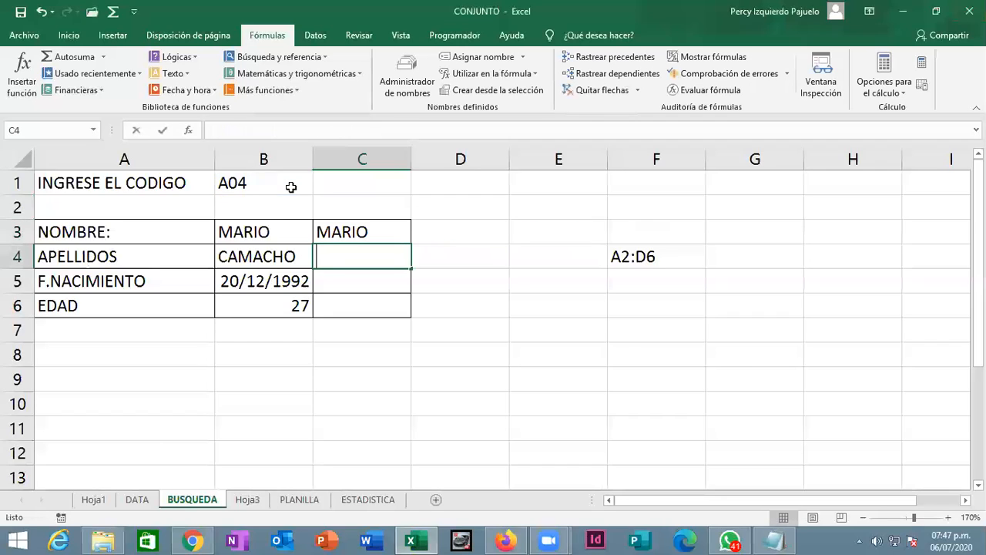
- Enter =BUSCARV(B1,EMPLEADOS,3,0) in C4 to look up the employee's surname
type("=BUSCA")
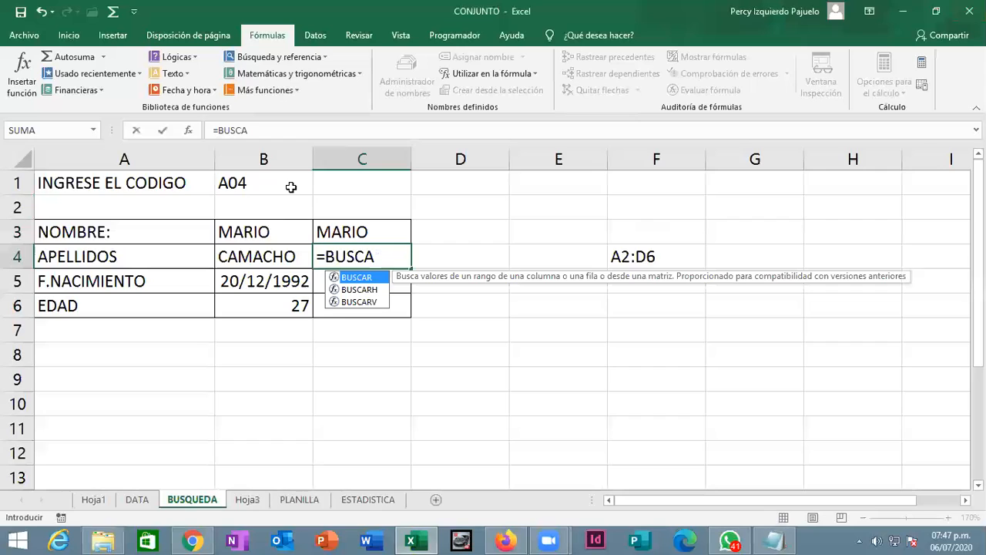
key("Down")
key("Down")
key("Tab")
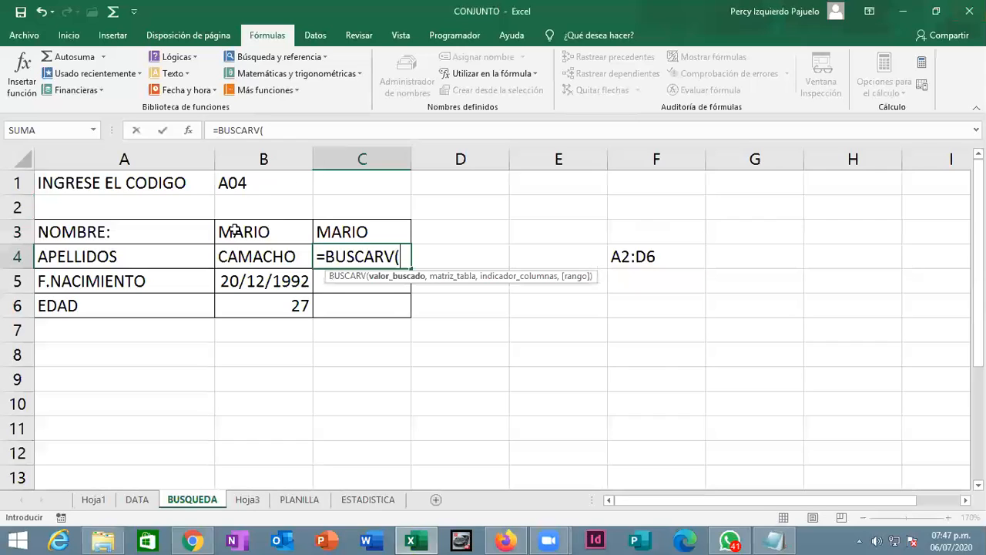
left_click(252, 185)
type(",EM")
key("Tab")
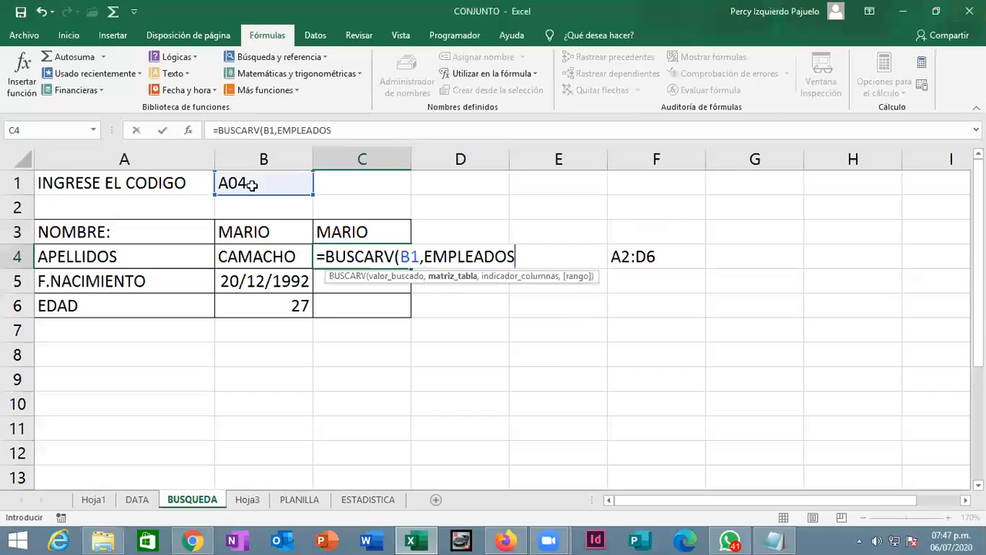
type(",3")
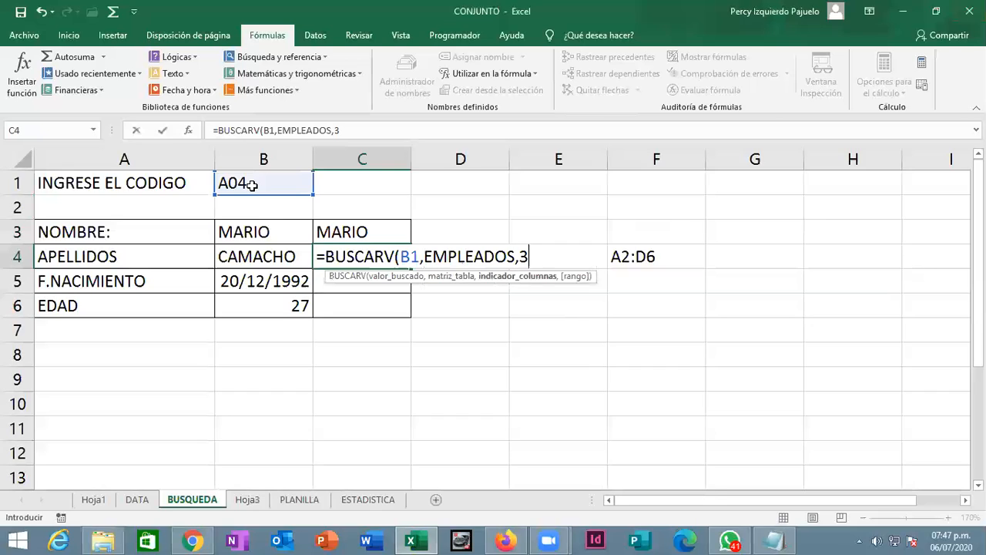
type(",")
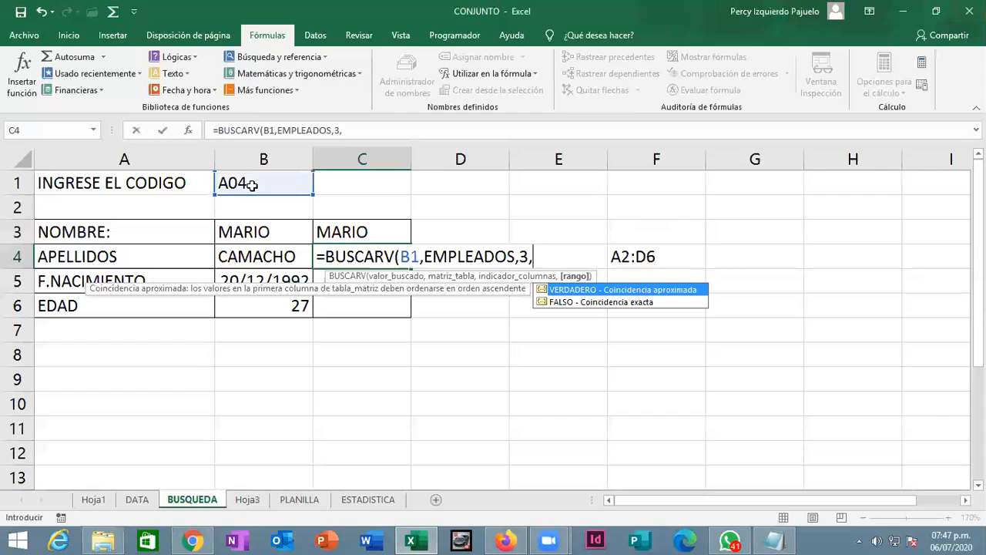
type("0")
type(")")
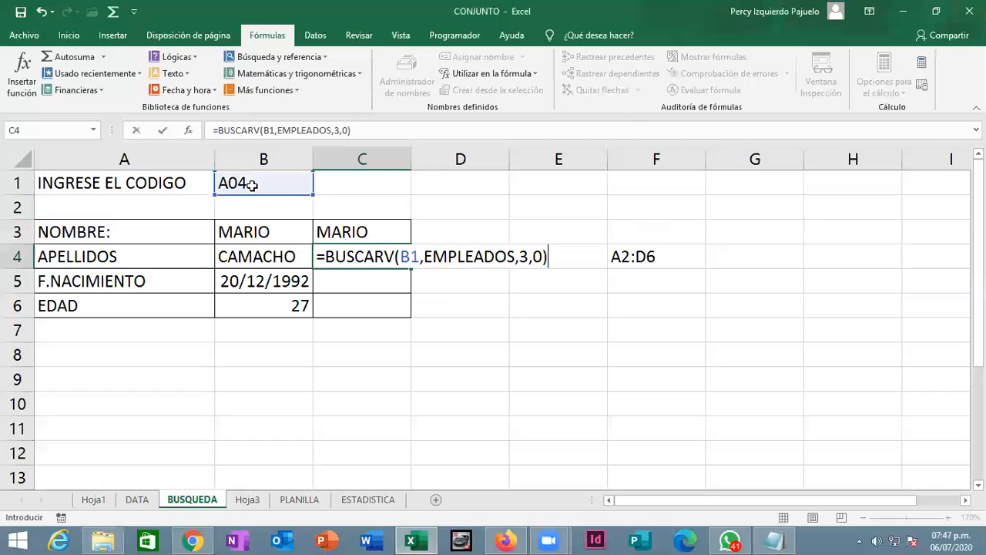
key("Return")
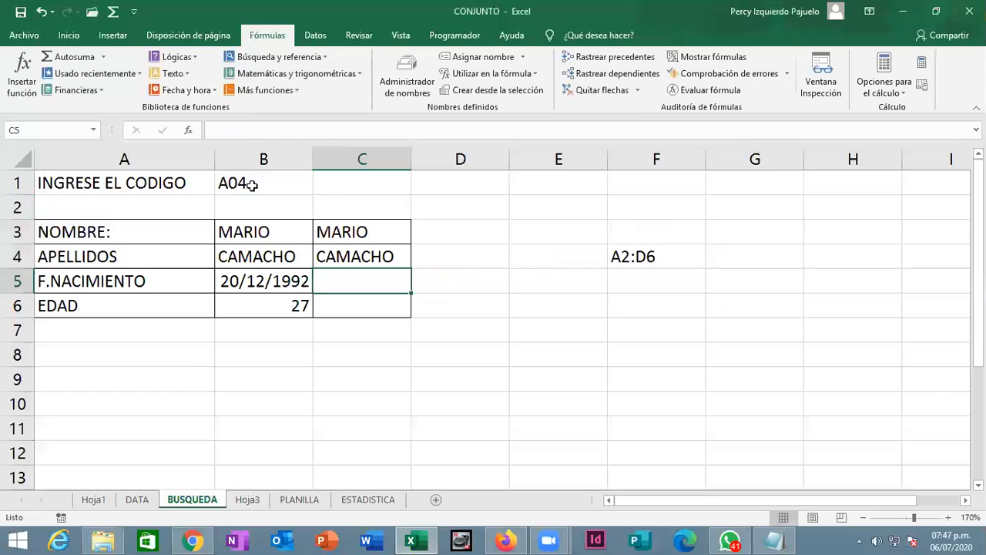
- Enter =BUSCARV(B1,EMPLEADOS,4,0) in C5 to look up the employee's birth date
type("=")
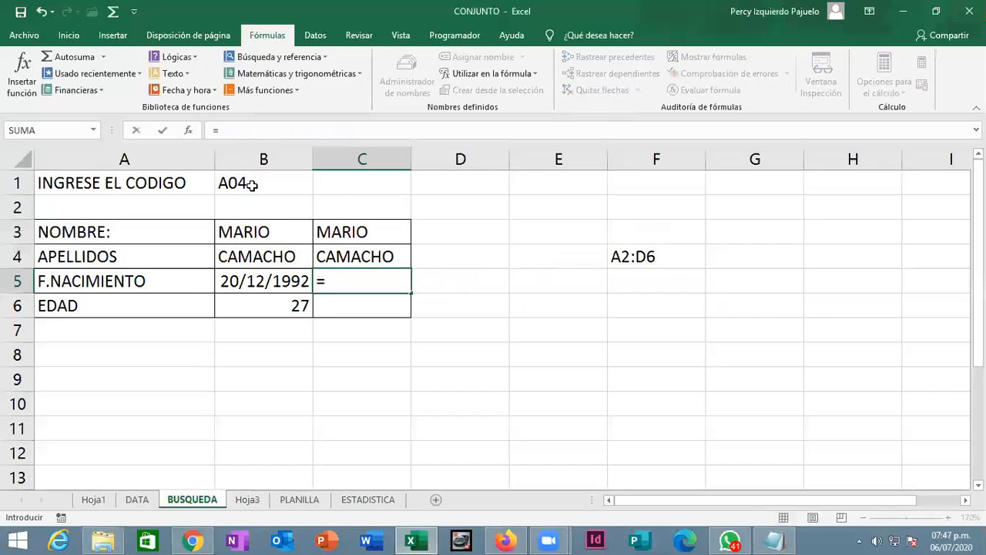
type("BUSC")
key("Down")
key("Down")
key("Tab")
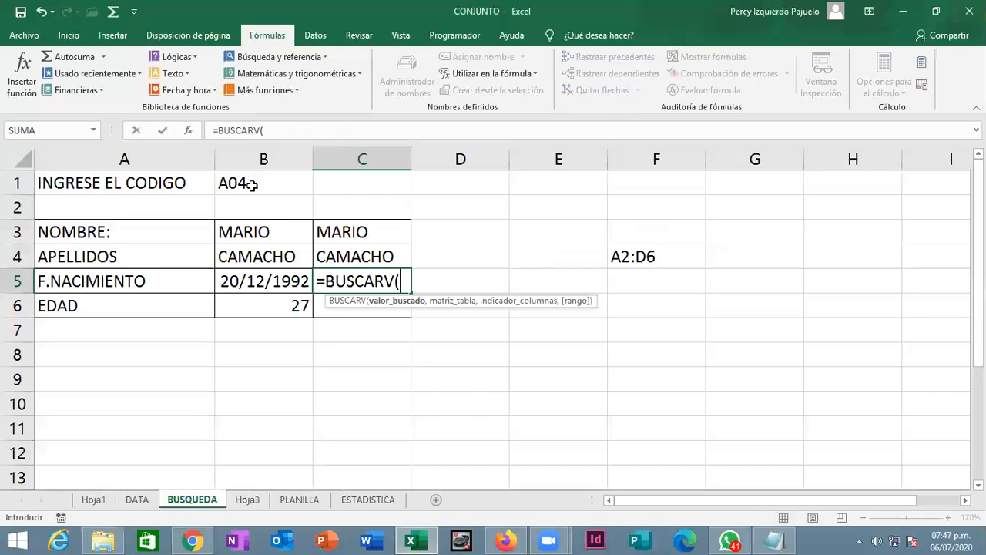
left_click(244, 185)
type(",EMP")
key("Tab")
type(",")
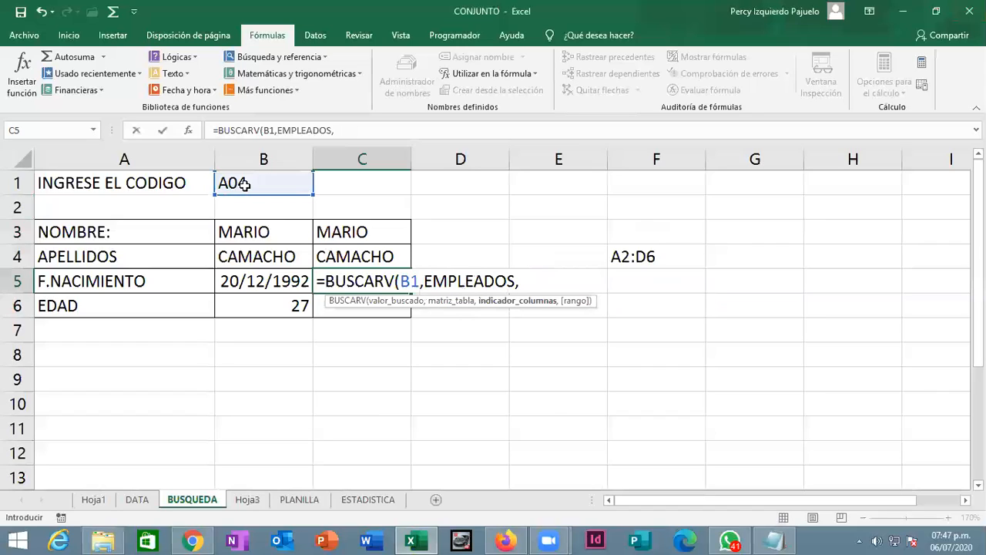
type("4,0)")
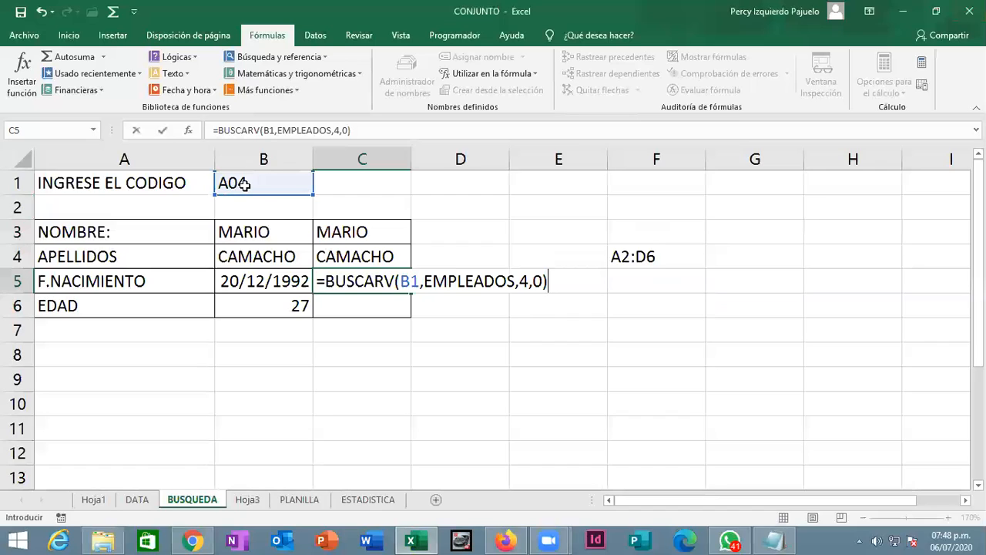
key("Return")
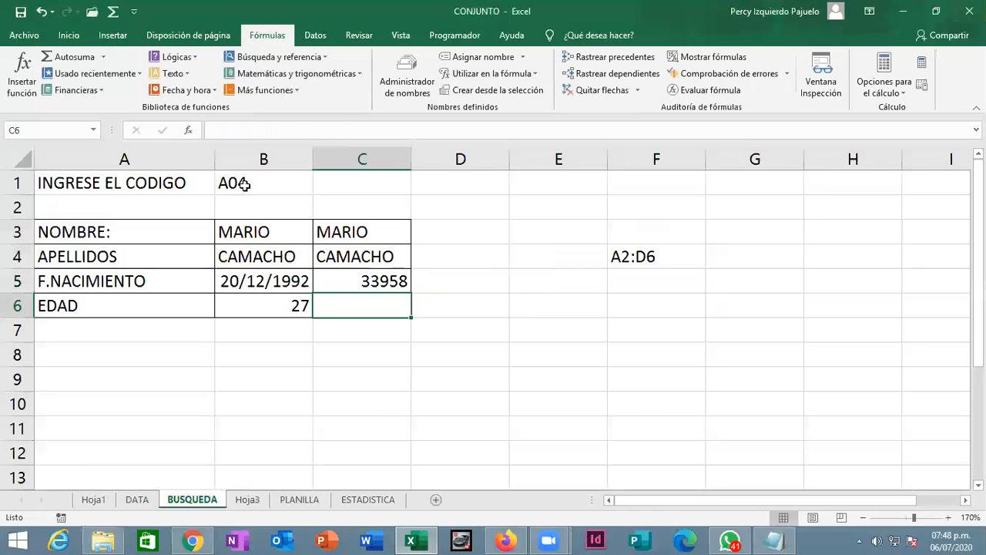
- Apply the Fecha number format to the birth date lookup in C5
key("Up")
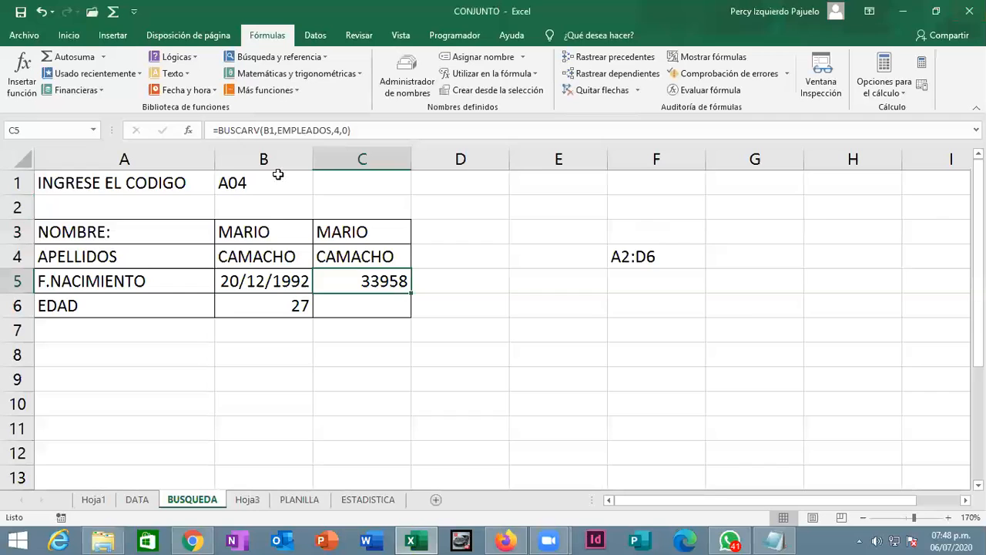
left_click(71, 35)
left_click(522, 62)
left_click(530, 219)
- Test the lookups by choosing code A03 in B1 and returning it to A04
left_click(287, 203)
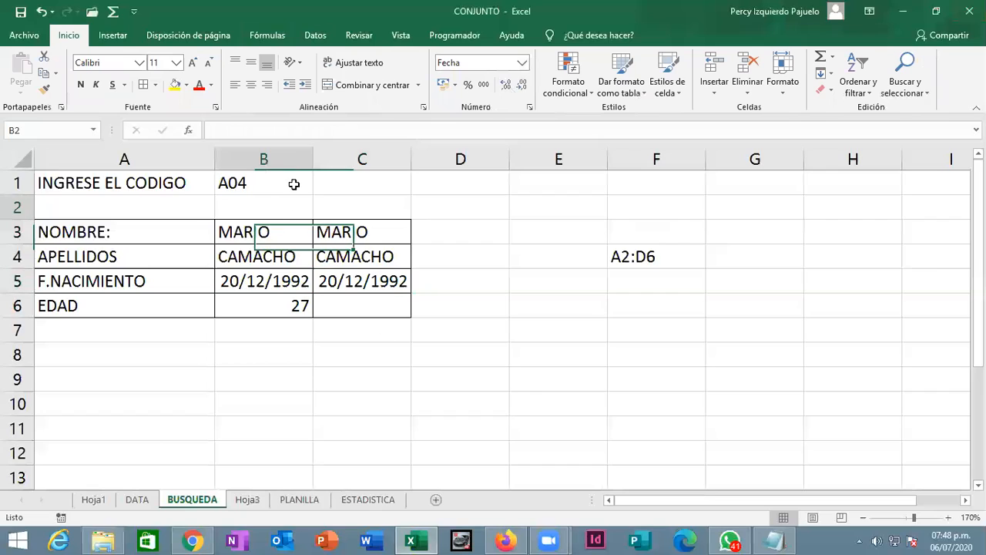
left_click(294, 184)
left_click(319, 187)
left_click(289, 234)
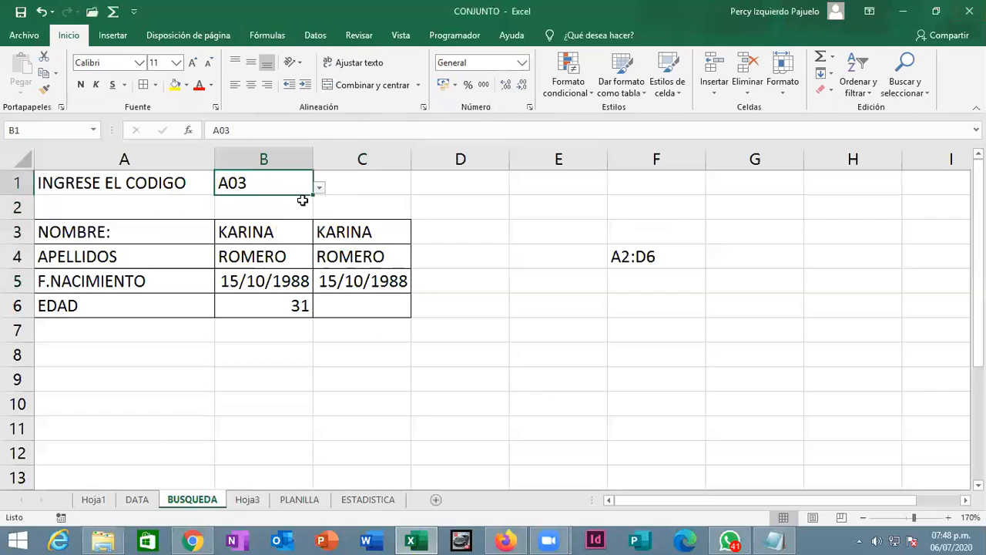
left_click(319, 188)
left_click(273, 254)
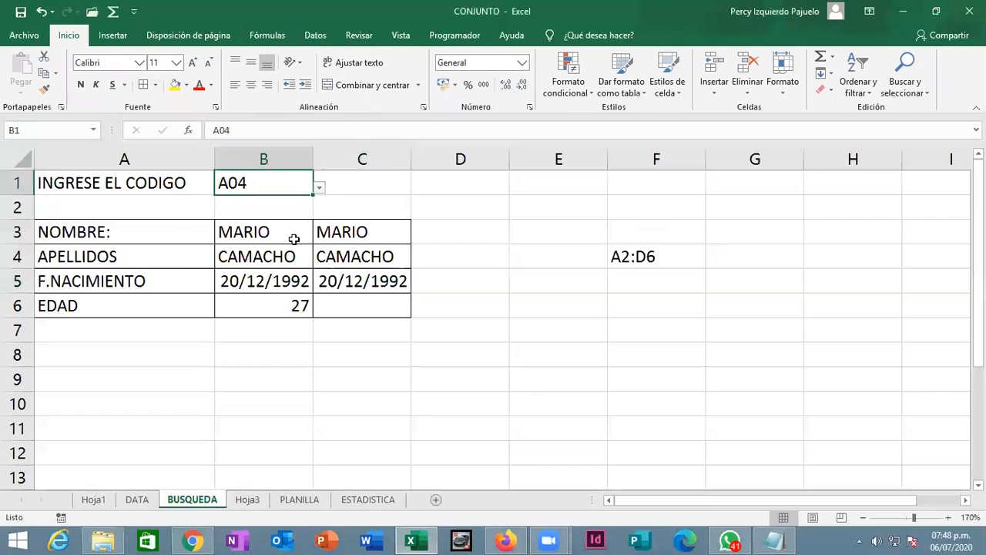
- Compare the sheet-reference formula in B3 with the range-name formula in C3, leaving both as they are
double_click(294, 240)
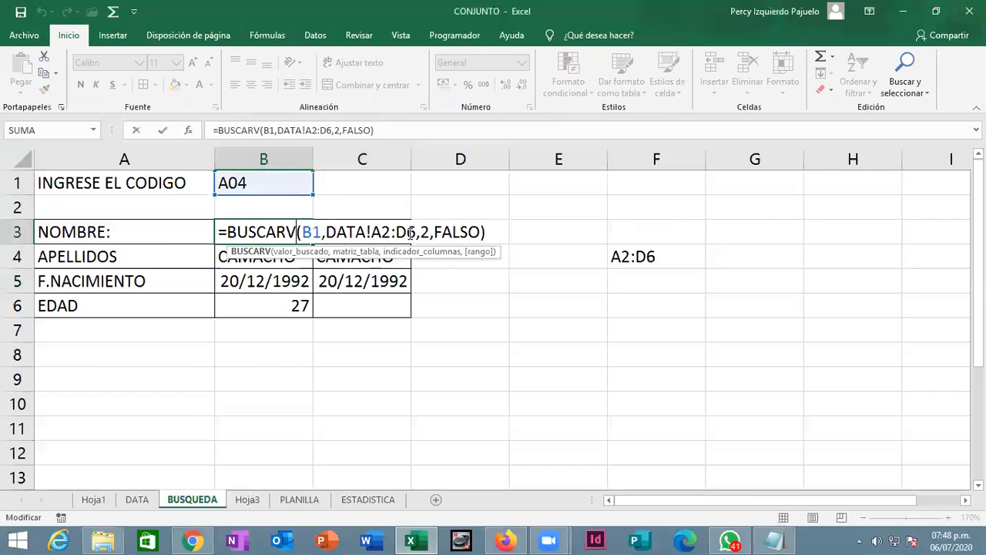
key("Return")
double_click(386, 236)
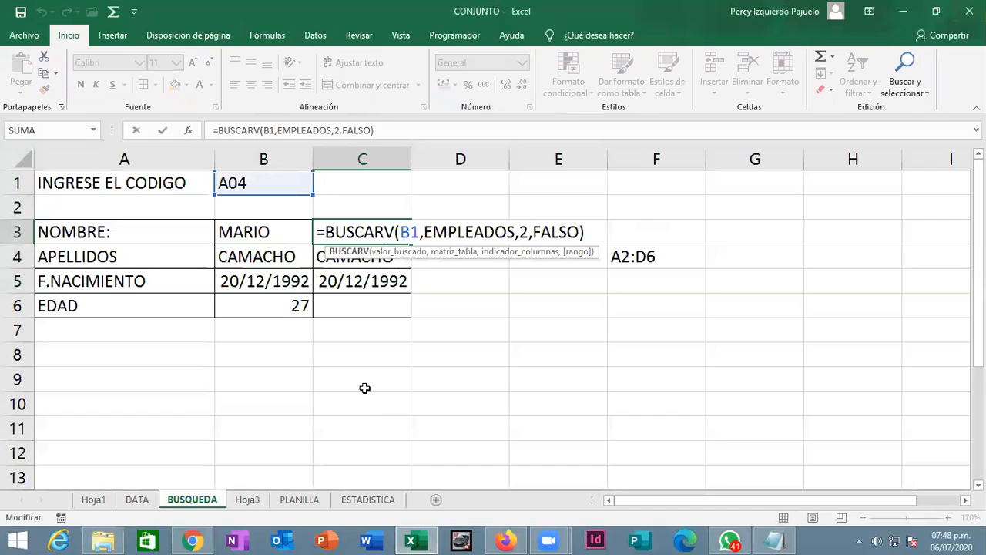
key("Return")
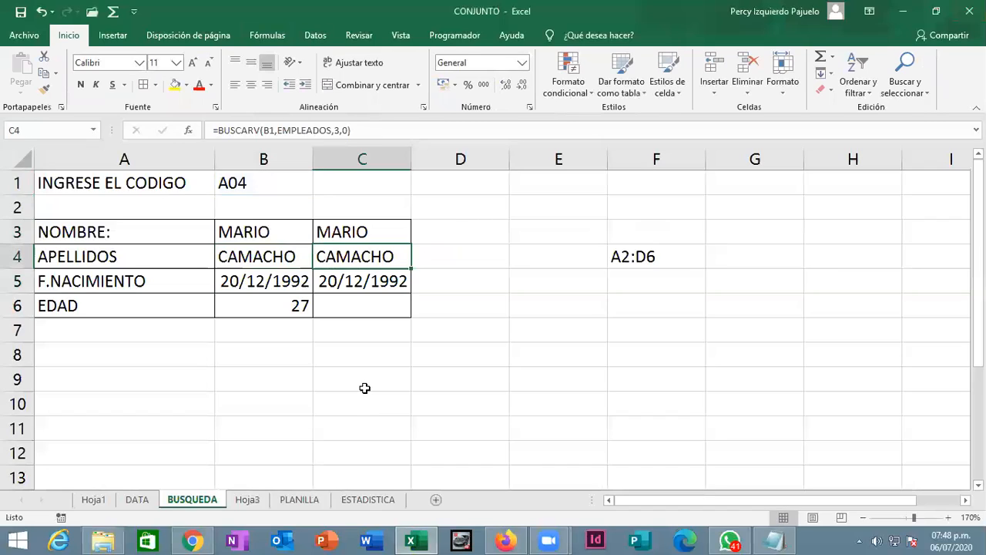
- Check the PLANILLA sheet and inspect the TOTAL SUELDOS formula in B3 on the ESTADISTICA sheet
left_click(302, 500)
left_click(246, 336)
left_click(362, 499)
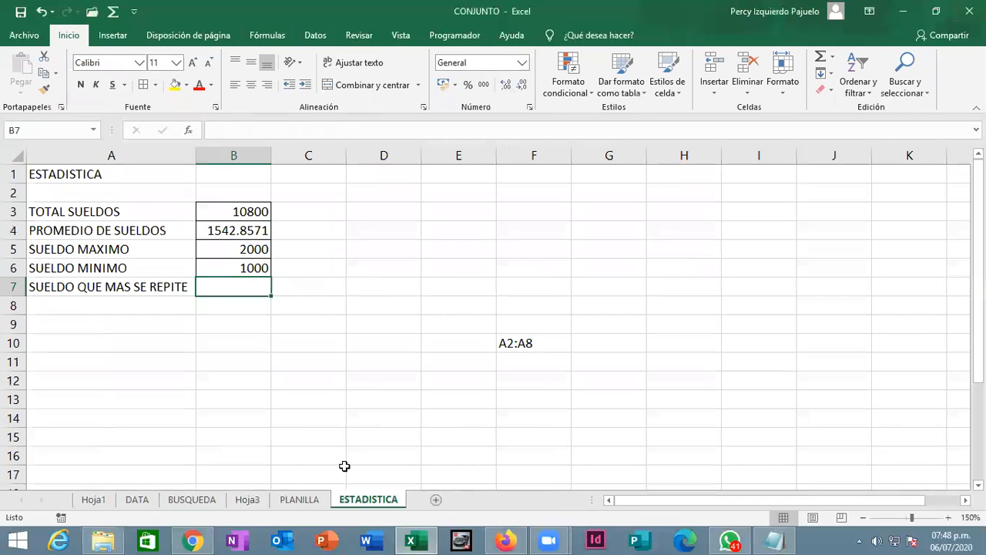
left_click(251, 211)
double_click(251, 212)
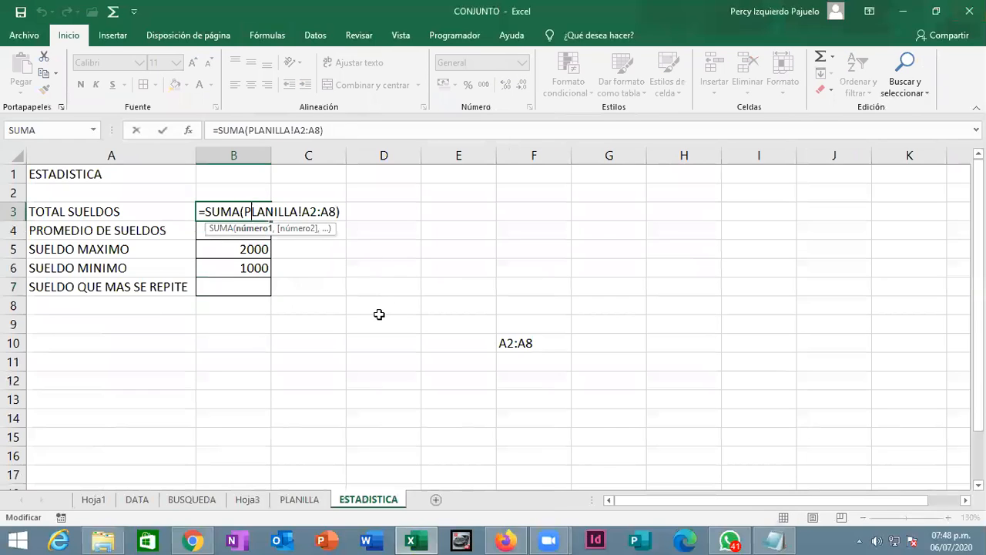
key("Return")
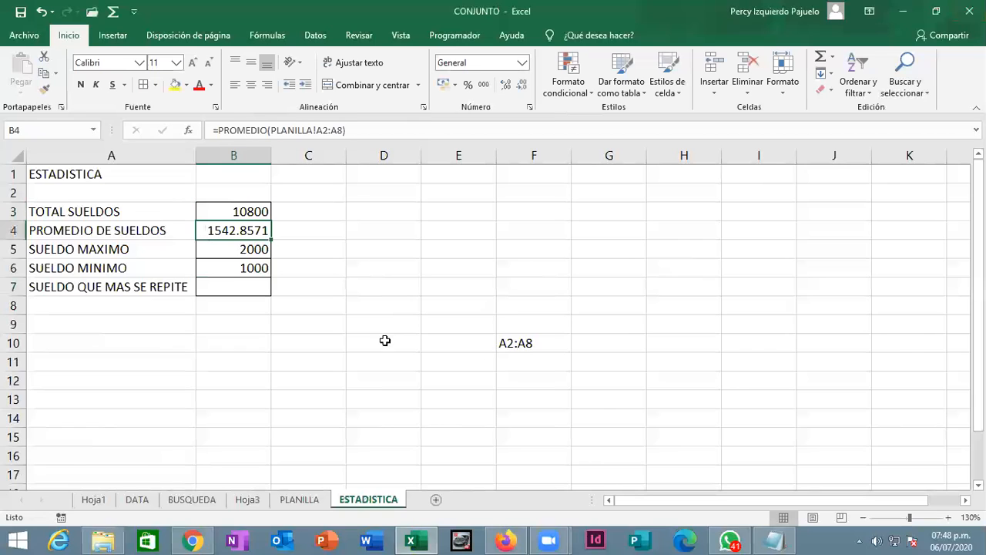
- Define the range name SUELDOS for the salaries in A2:A8 on the PLANILLA sheet, with workbook scope
left_click(299, 499)
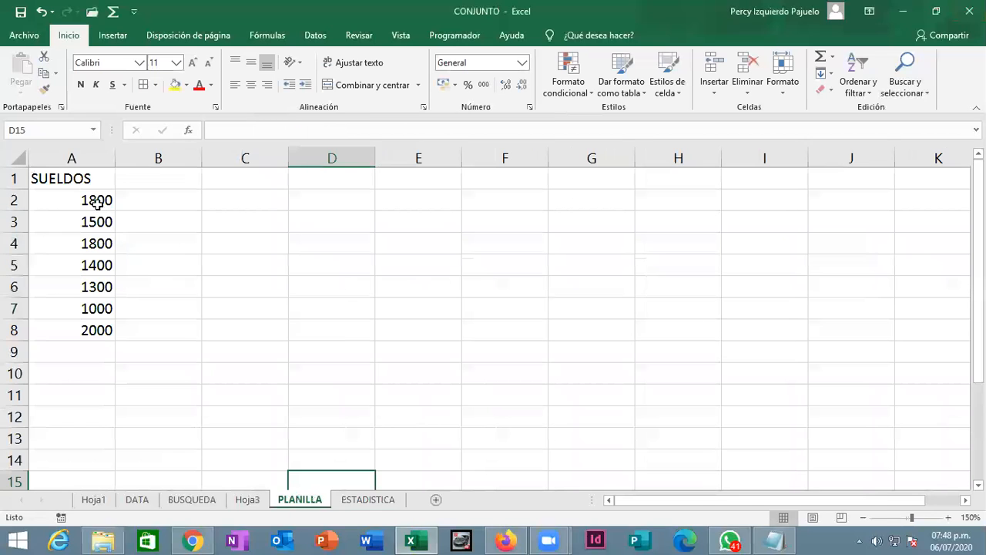
left_click_drag(97, 202, 108, 331)
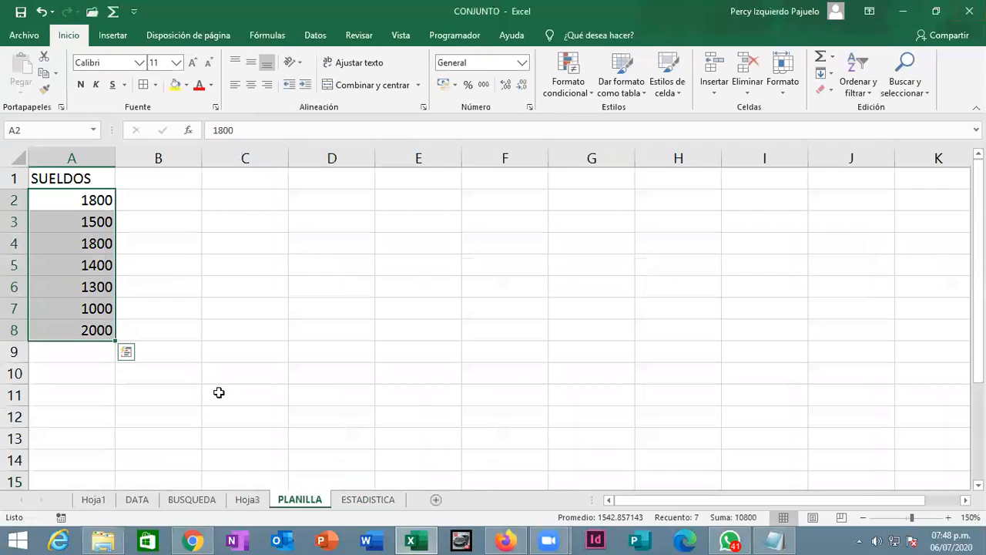
left_click(231, 328)
left_click_drag(92, 200, 106, 331)
left_click(276, 37)
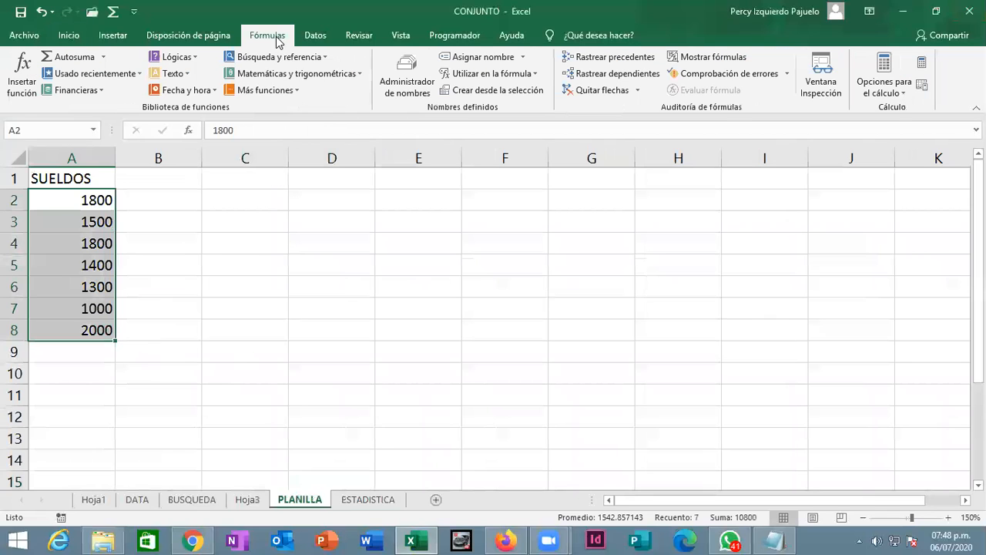
left_click(464, 60)
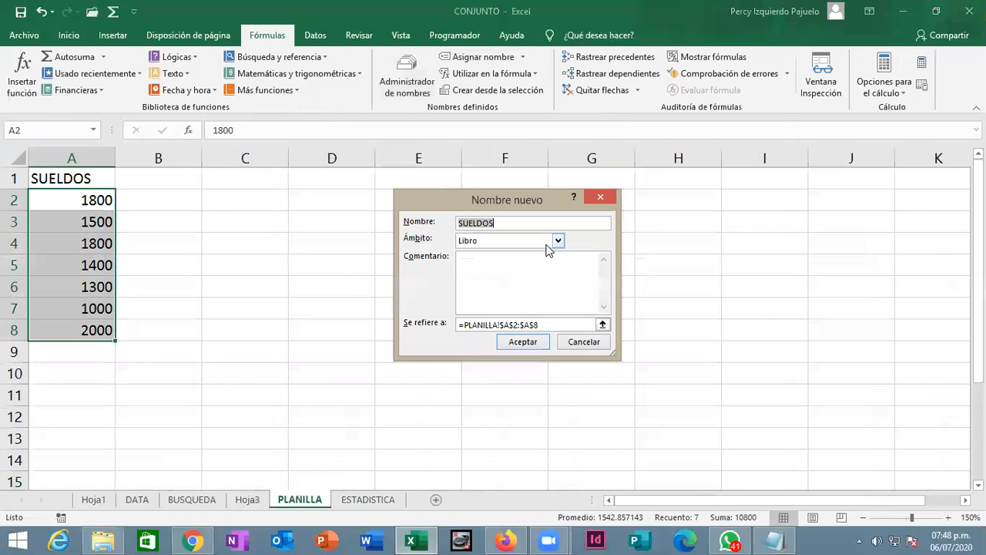
type("SUELDOS")
left_click(530, 342)
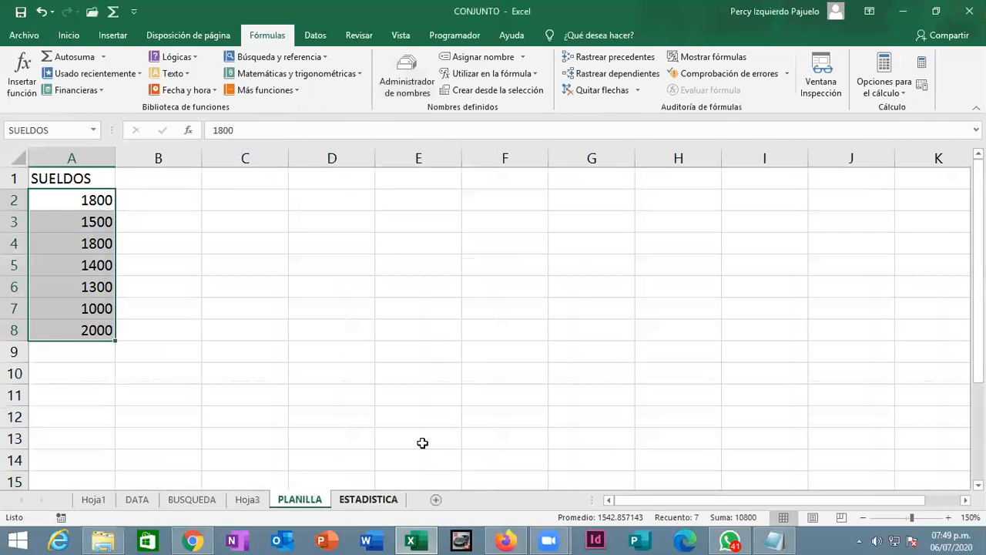
- Enter =SUMA(SUELDOS) in C3 of the ESTADISTICA sheet to total the salaries using the range name
key("ctrl+Page_Down")
key("Up")
key("Right")
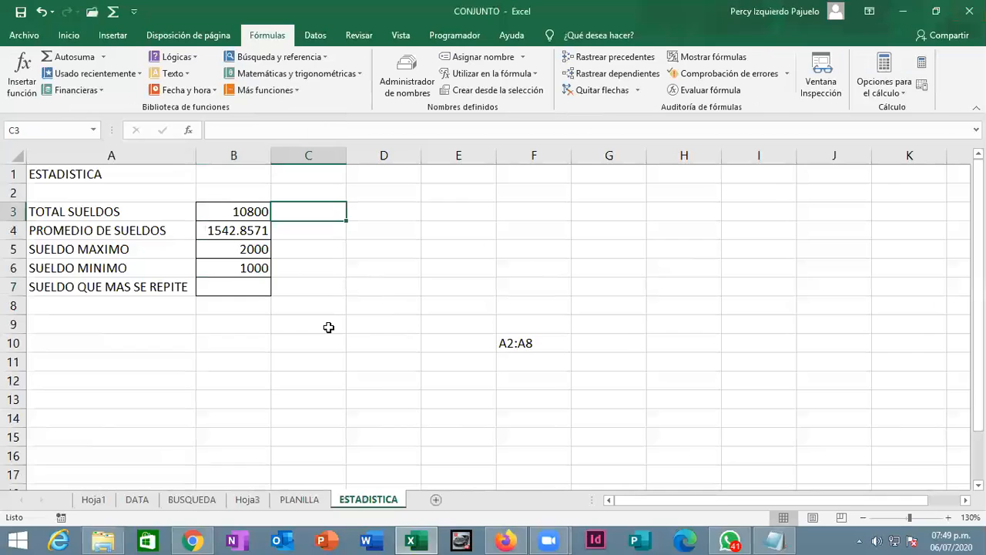
type("=SUMA(")
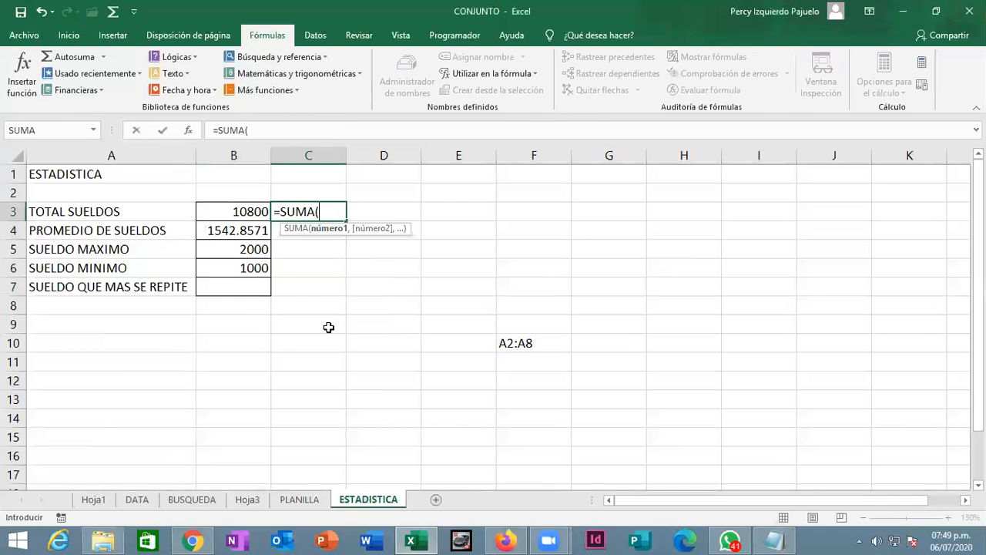
type("SUELDOS")
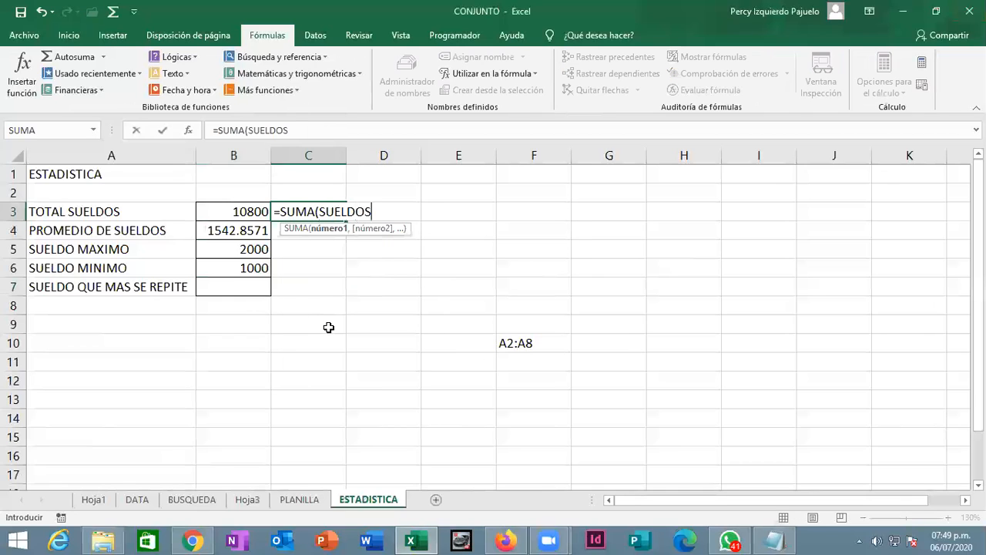
type(")")
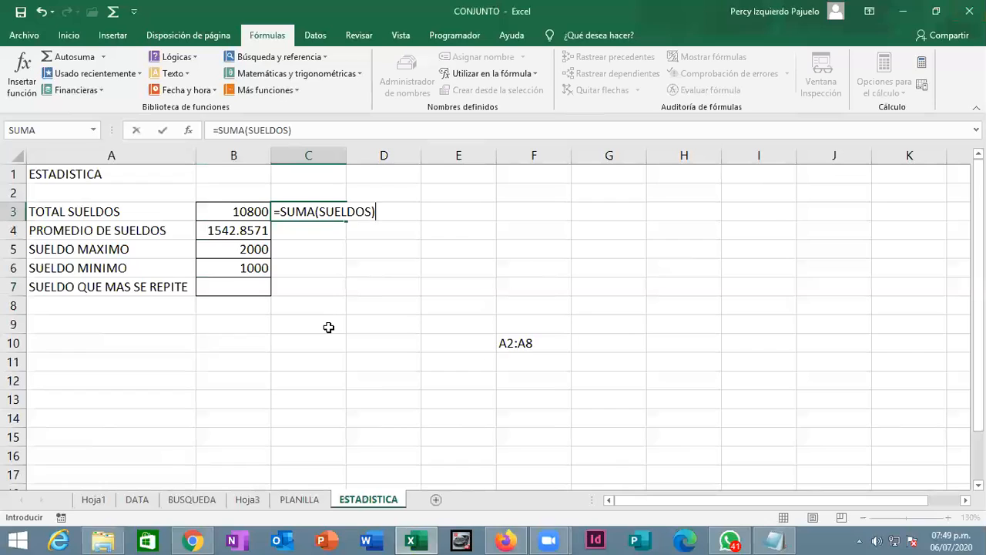
key("Return")
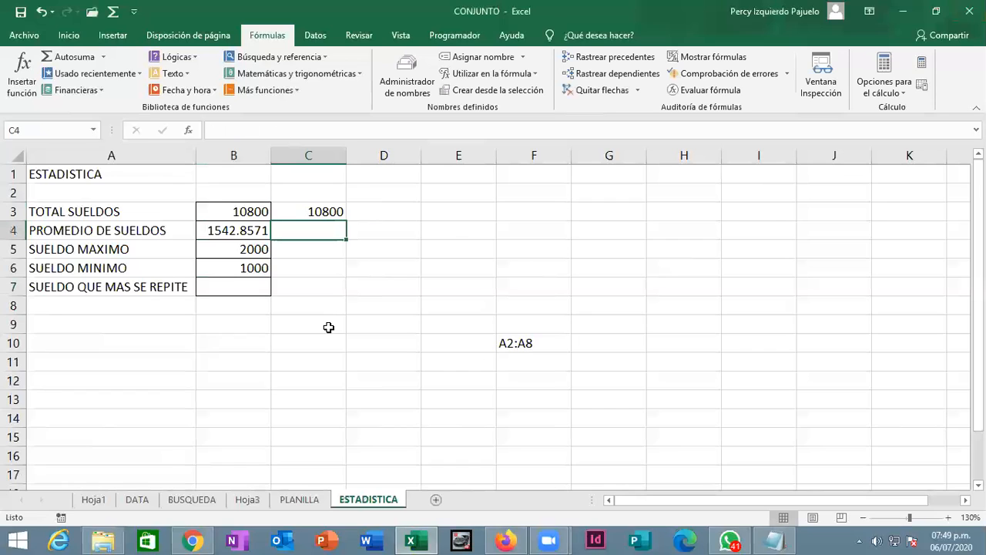
- Enter =PROMEDIO(SUELDOS) in C4 to average the salaries
type("=")
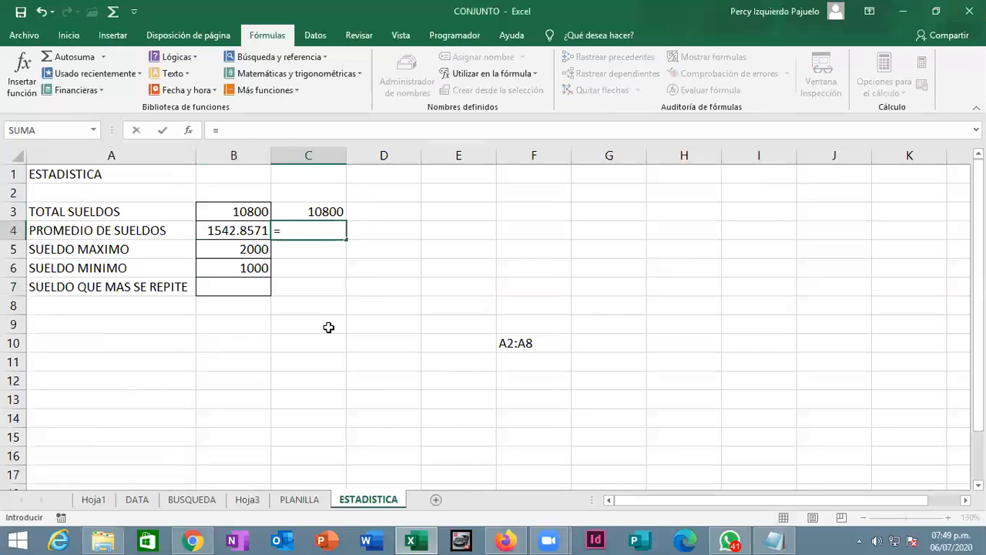
type("PROME")
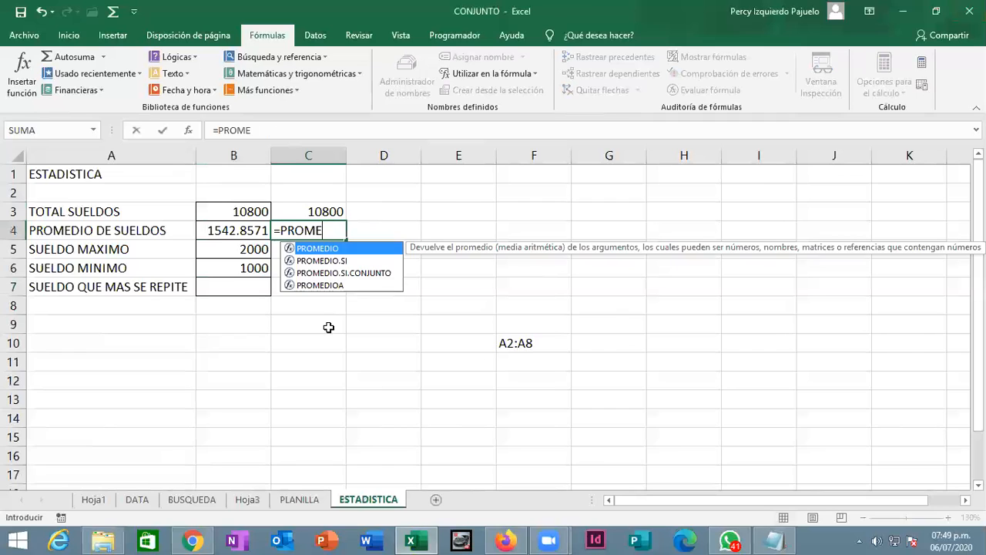
key("Tab")
type("SU")
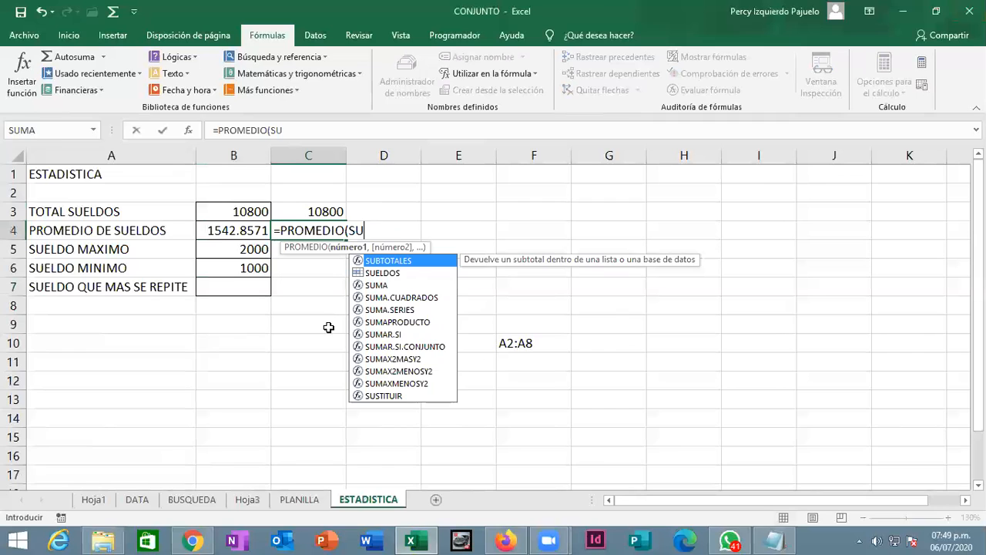
type("ELDOS)")
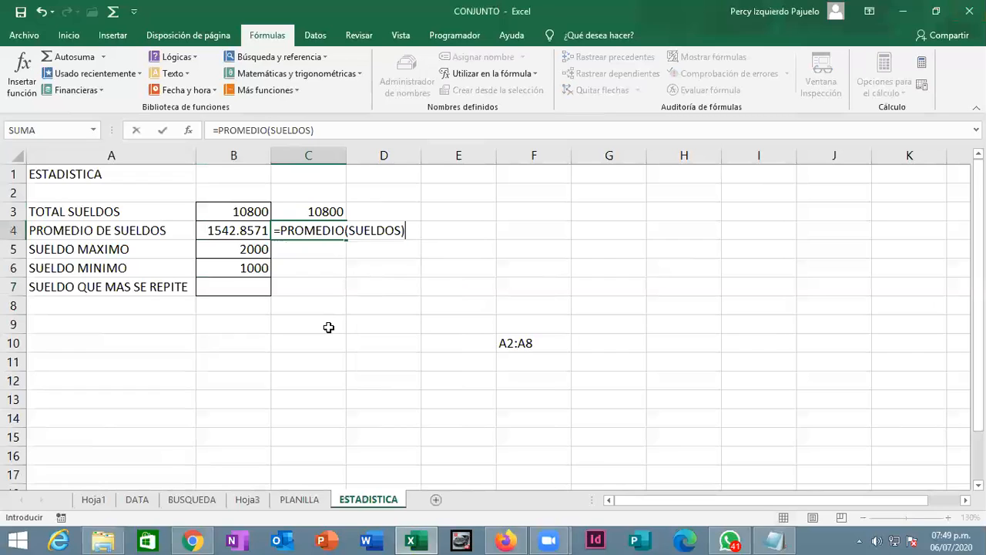
key("Return")
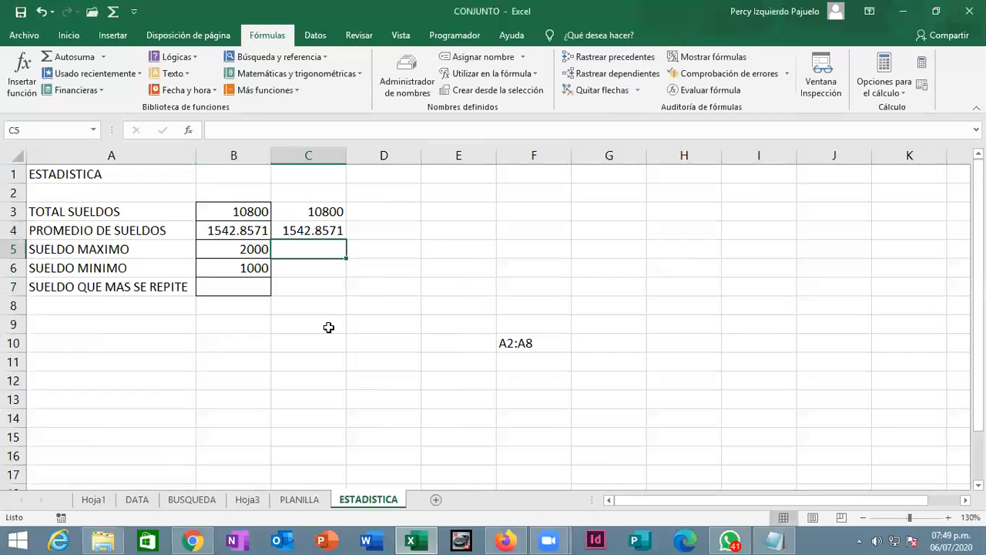
- Enter =MAX(SUELDOS) in C5 to get the highest salary
type("=MAX(")
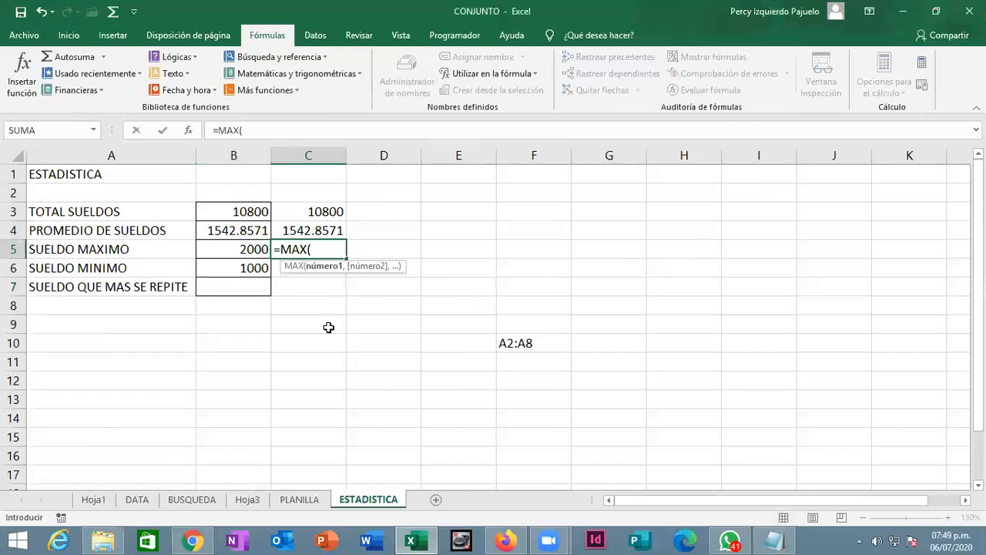
type("SUELDO")
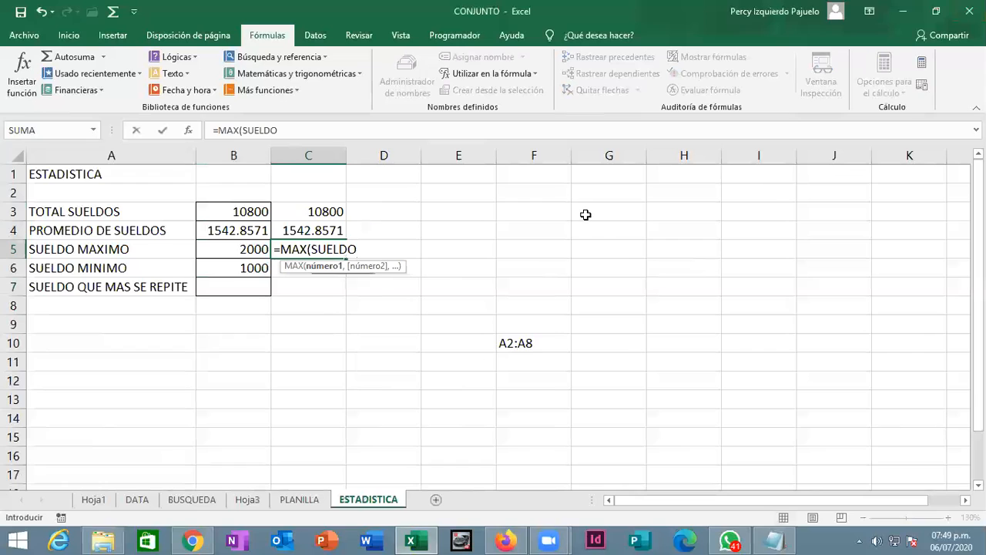
type("S)")
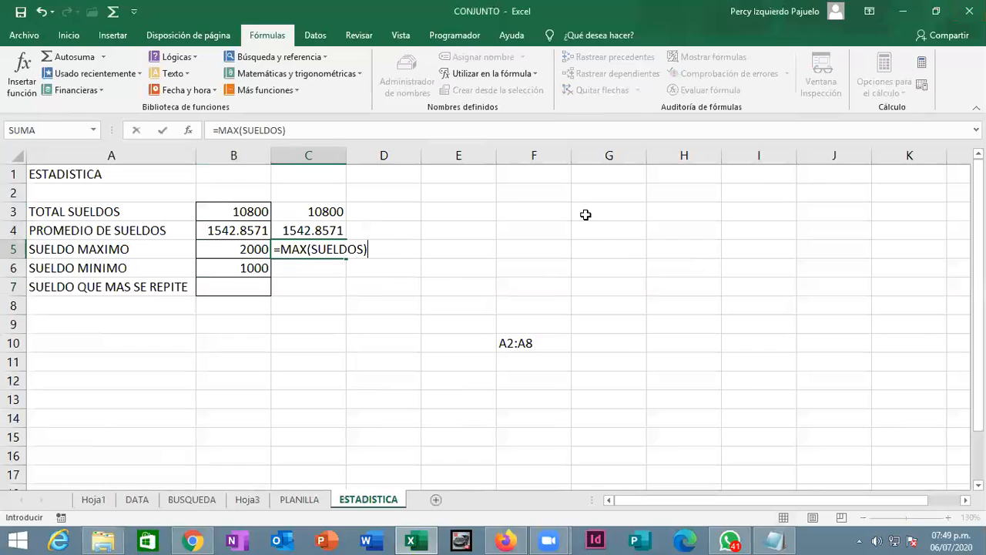
key("Return")
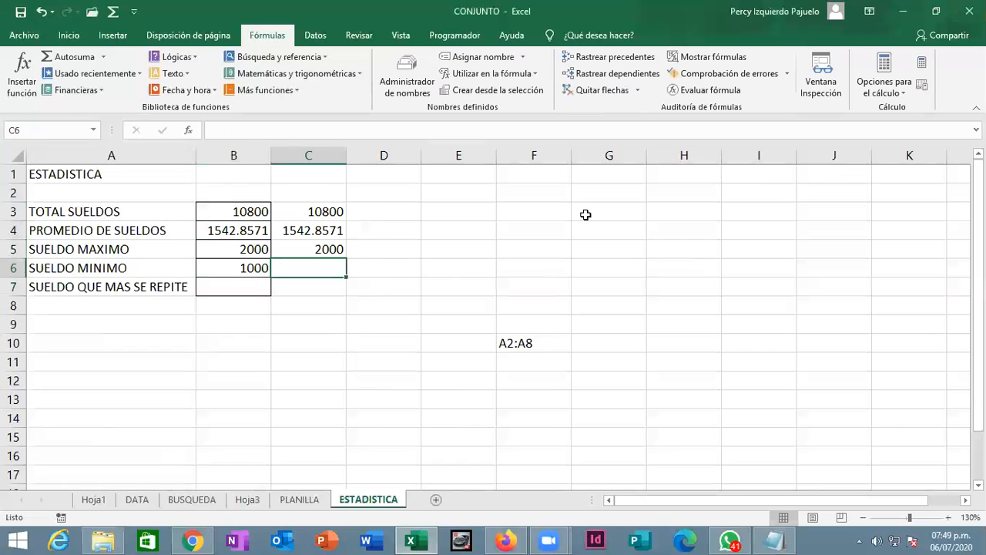
- Enter =MIN(SUELDOS) in C6 to get the lowest salary
type("=MIN(SUEWLD")
key("BackSpace")
key("BackSpace")
key("BackSpace")
key("Tab")
type(")")
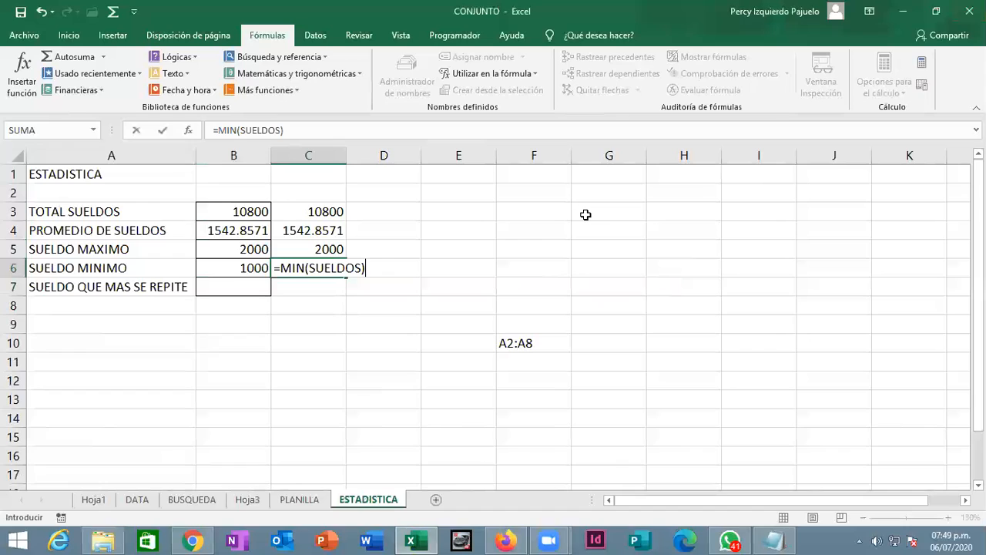
key("Return")
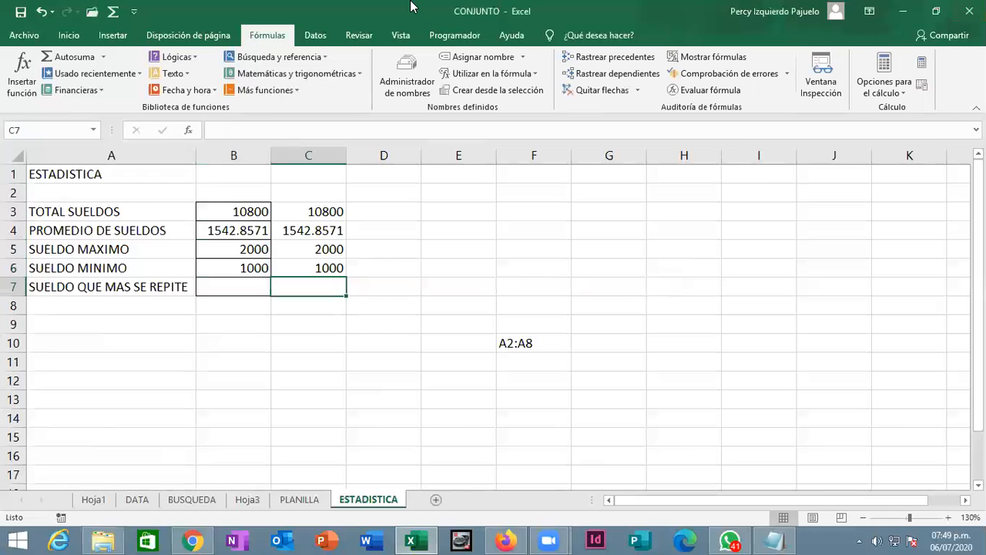
- Switch to the Notepad notes and review the Referencias externas syntax and the Nombres de rango heading
left_click(773, 539)
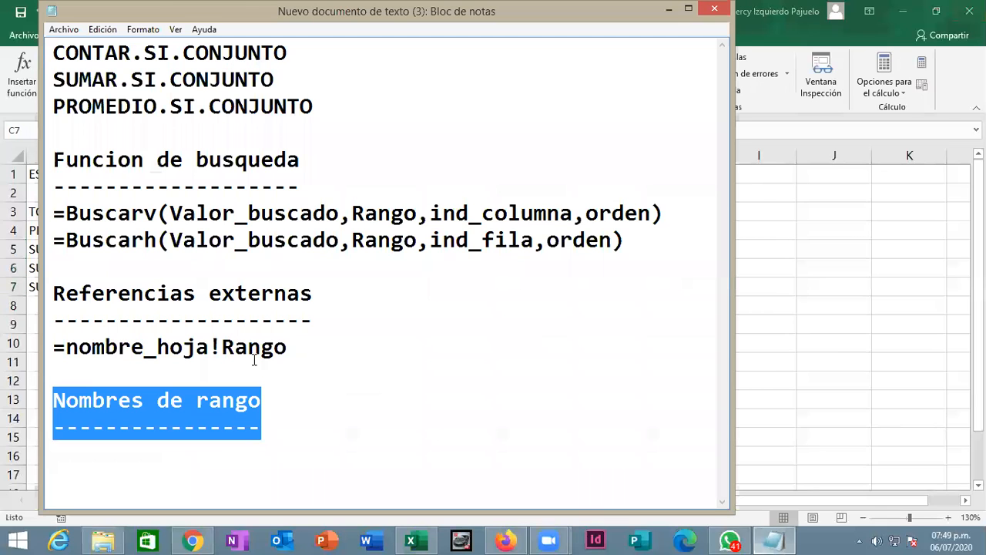
left_click(306, 350)
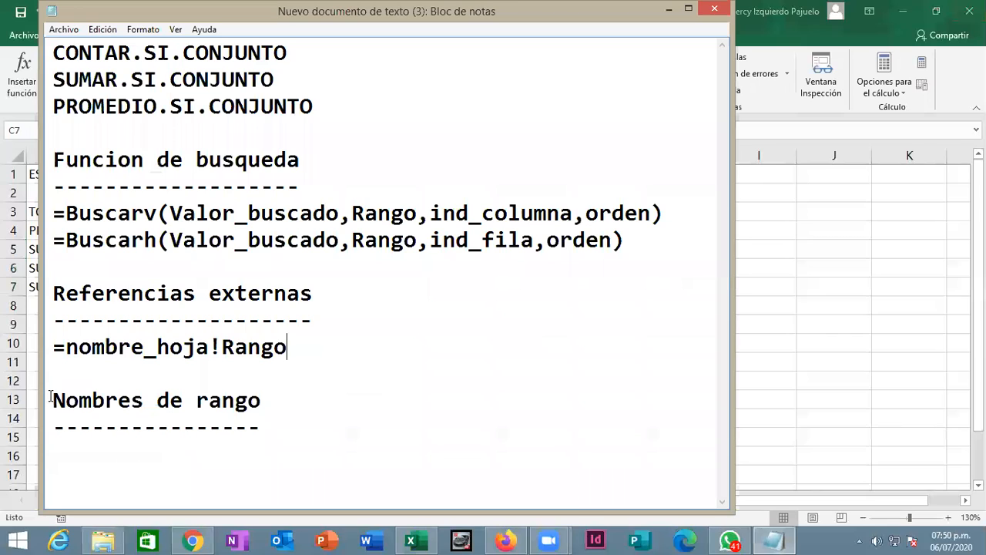
left_click_drag(52, 397, 318, 430)
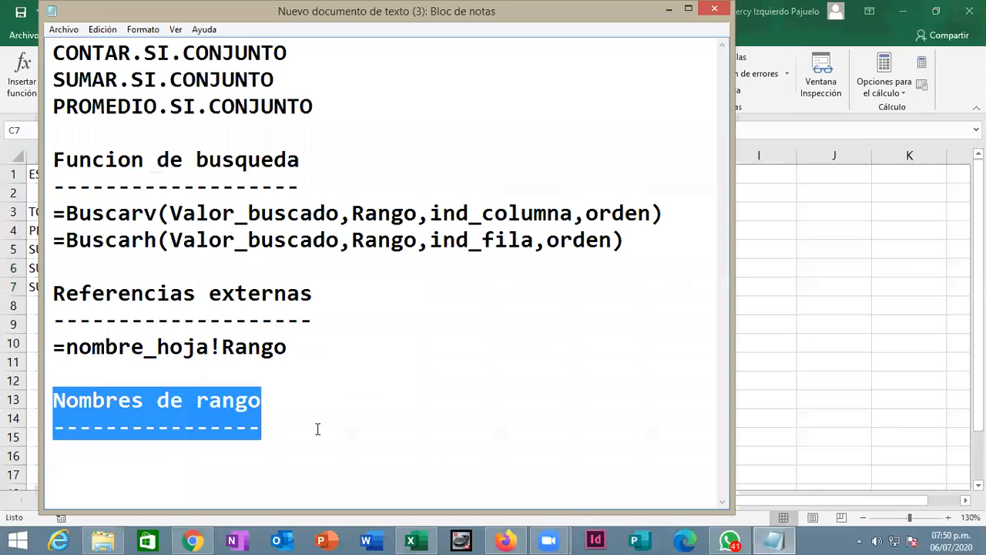
left_click_drag(318, 429, 59, 398)
left_click_drag(283, 444, 52, 397)
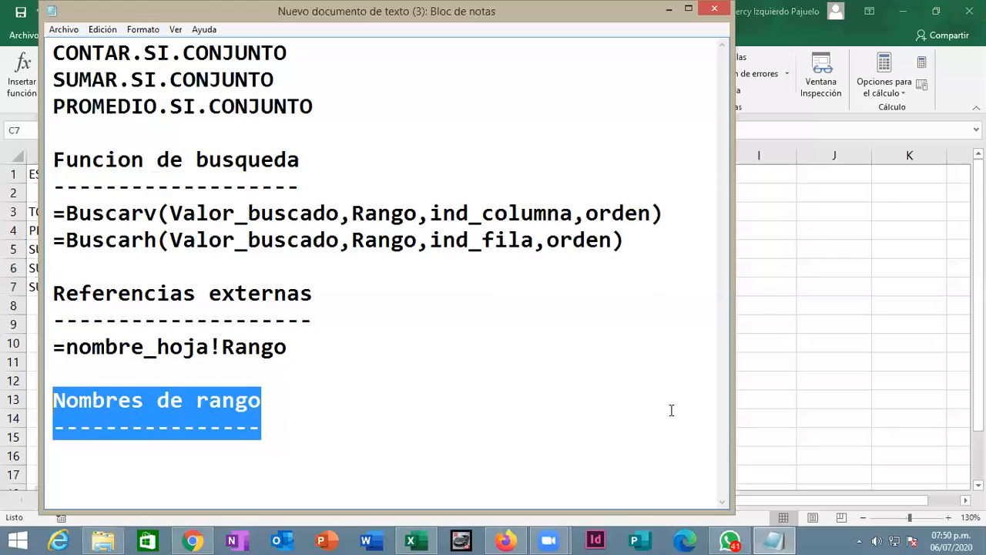